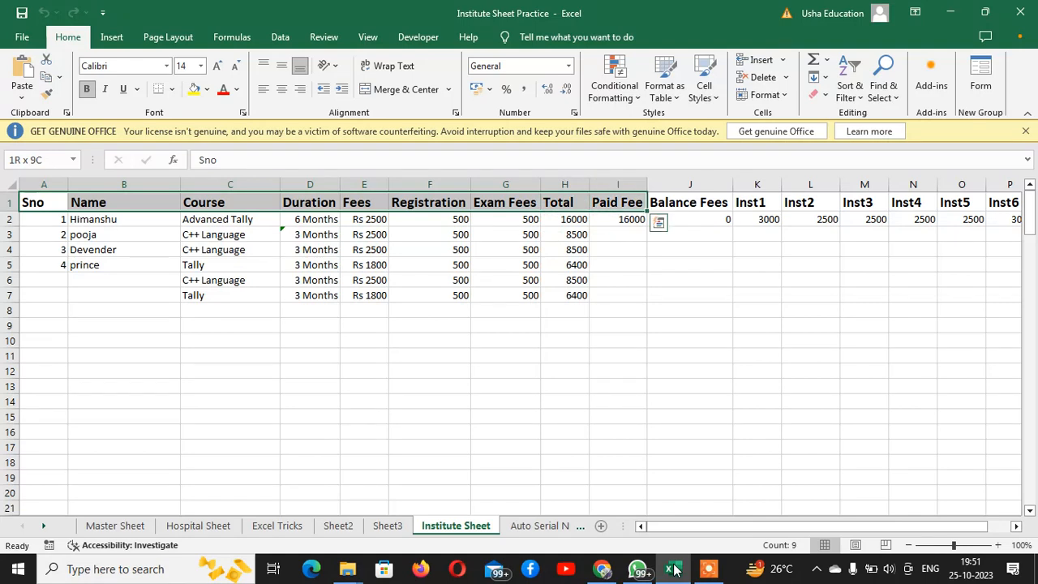
Look through the student records in the Institute Sheet, focusing on the Sno and Name columns
{"action": "key", "text": "shift+Down"}
{"action": "key", "text": "shift+Down"}
{"action": "key", "text": "shift+Down"}
{"action": "key", "text": "shift+Down"}
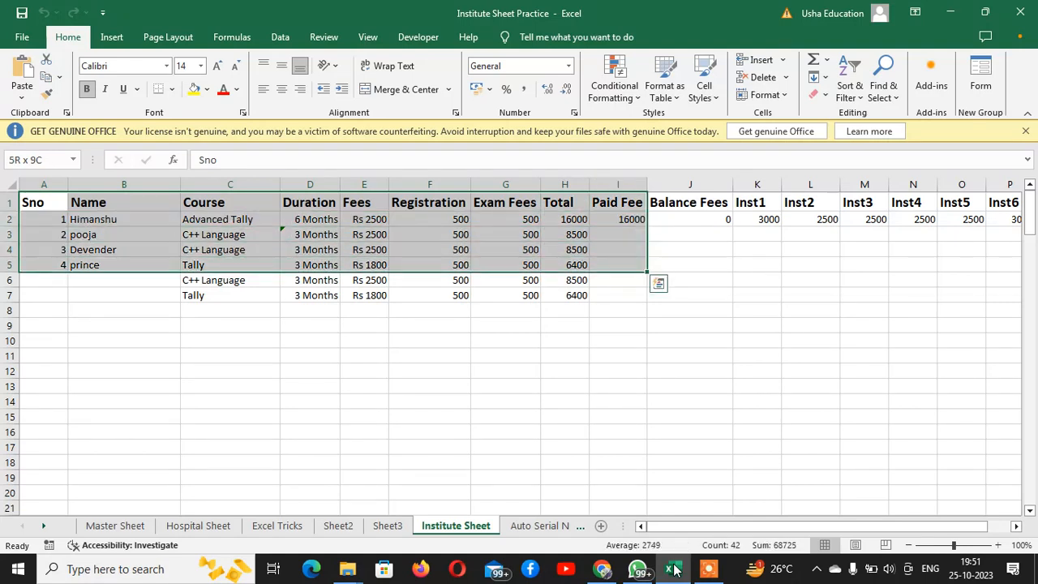
{"action": "key", "text": "Down"}
{"action": "key", "text": "Up"}
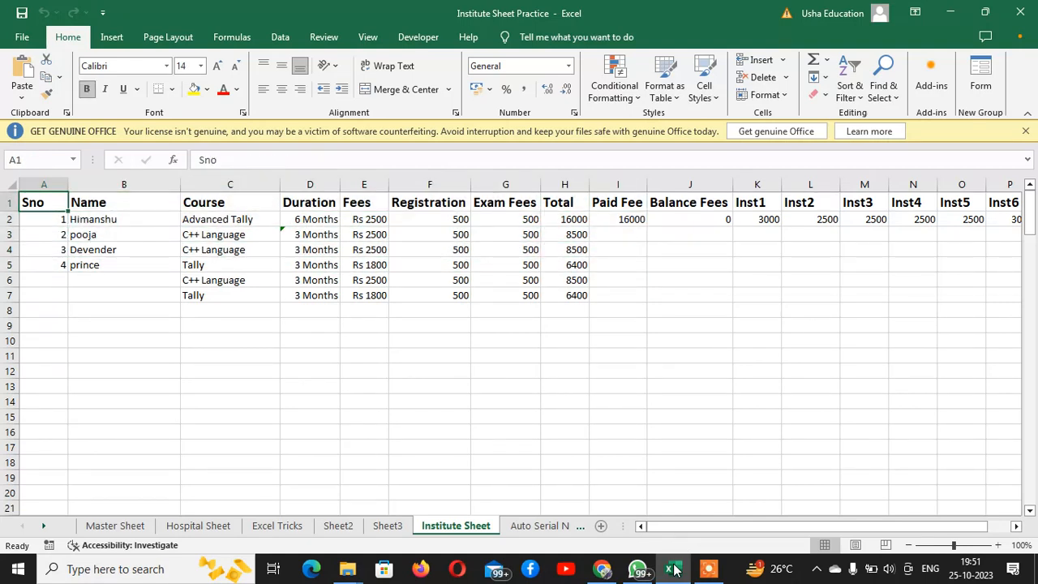
{"action": "key", "text": "Down"}
{"action": "key", "text": "Down"}
{"action": "key", "text": "Down"}
{"action": "key", "text": "Down"}
{"action": "key", "text": "Up"}
{"action": "key", "text": "Up"}
{"action": "key", "text": "Up"}
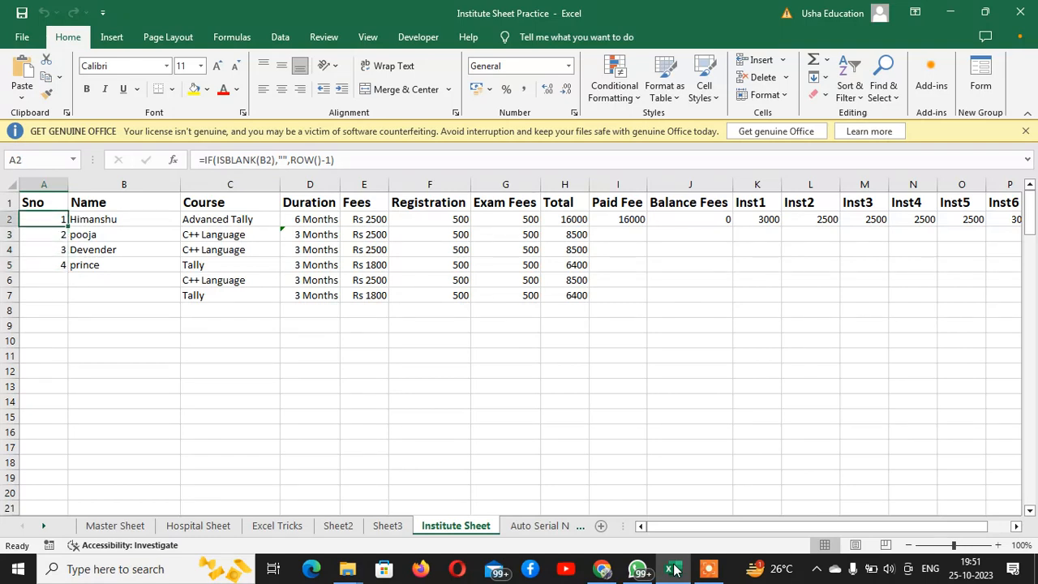
{"action": "key", "text": "Right"}
{"action": "key", "text": "Down"}
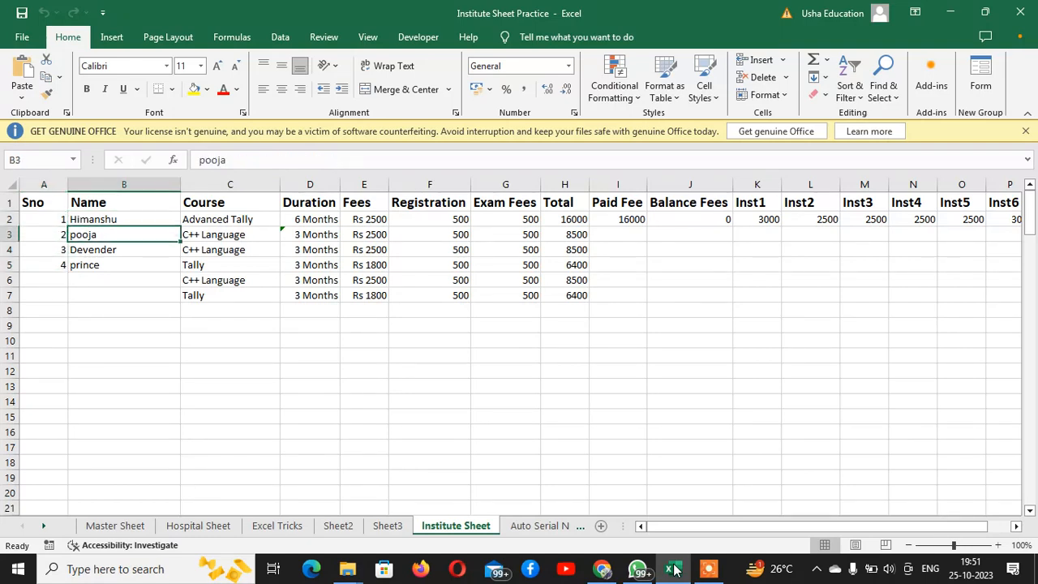
{"action": "key", "text": "Down"}
{"action": "key", "text": "Down"}
{"action": "key", "text": "Down"}
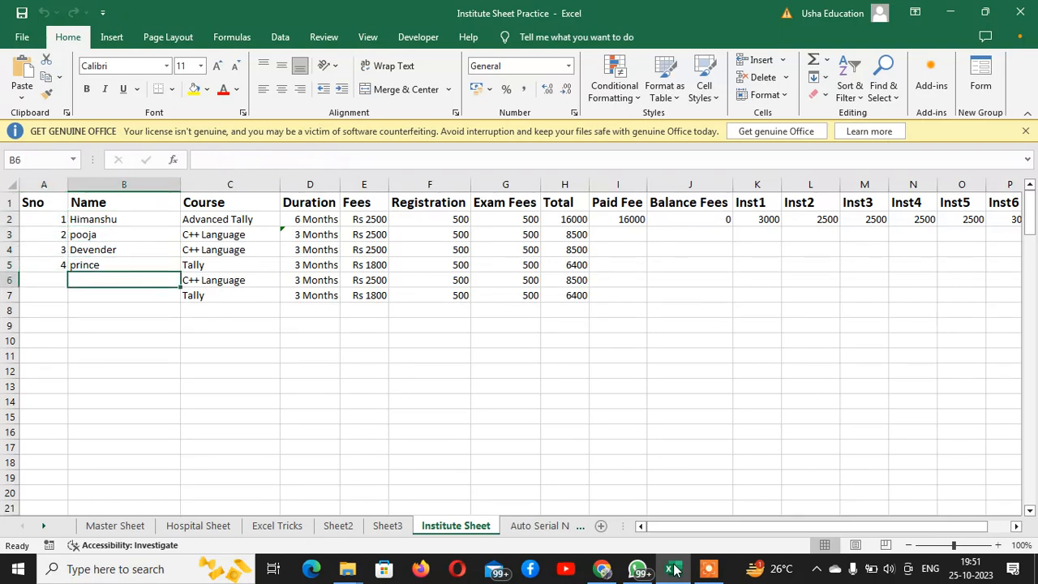
{"action": "key", "text": "Down"}
{"action": "key", "text": "Down"}
{"action": "key", "text": "Down"}
{"action": "key", "text": "Down"}
{"action": "key", "text": "Down"}
{"action": "key", "text": "Down"}
{"action": "key", "text": "Down"}
{"action": "key", "text": "Down"}
{"action": "key", "text": "Down"}
{"action": "key", "text": "Down"}
{"action": "key", "text": "Down"}
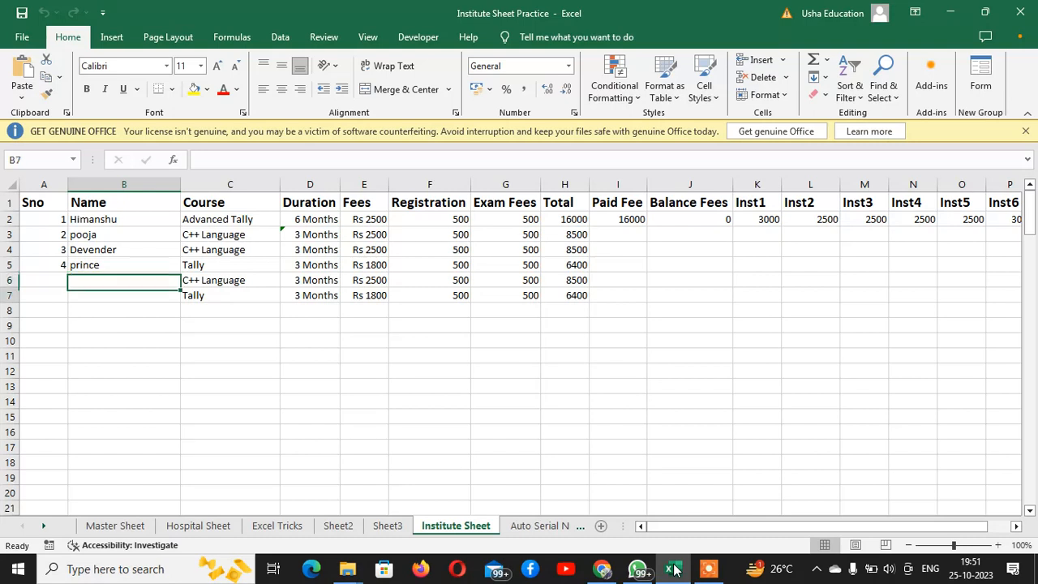
{"action": "key", "text": "Right"}
{"action": "key", "text": "Right"}
{"action": "key", "text": "Right"}
{"action": "key", "text": "Right"}
{"action": "key", "text": "Right"}
{"action": "key", "text": "Right"}
{"action": "key", "text": "Right"}
{"action": "key", "text": "Right"}
{"action": "key", "text": "Right"}
{"action": "key", "text": "Right"}
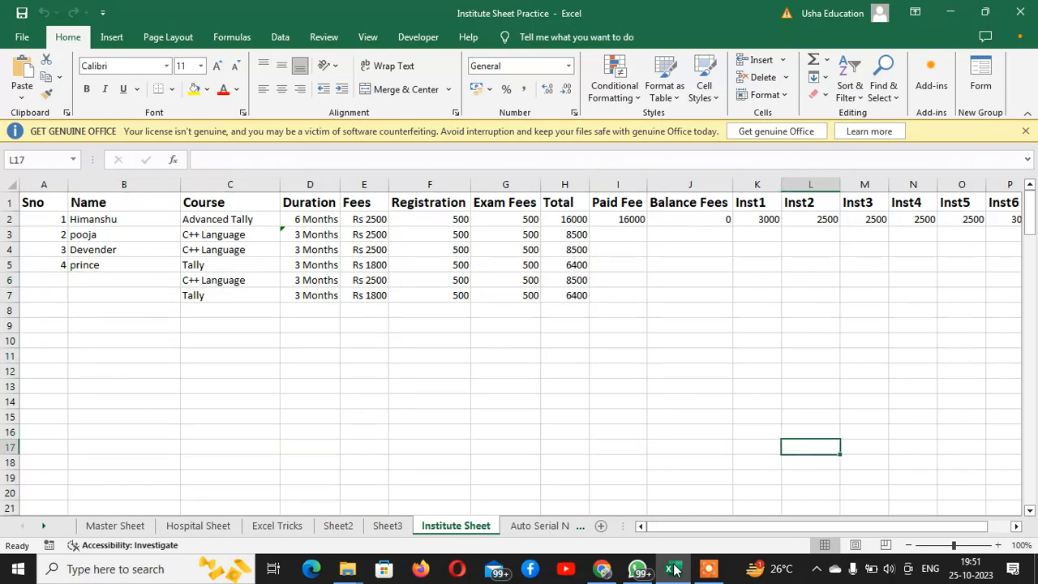
{"action": "key", "text": "Right"}
{"action": "key", "text": "Right"}
{"action": "key", "text": "Right"}
{"action": "key", "text": "Left"}
{"action": "key", "text": "Left"}
{"action": "key", "text": "Left"}
{"action": "key", "text": "Left"}
{"action": "key", "text": "Left"}
{"action": "key", "text": "Left"}
{"action": "key", "text": "Up"}
{"action": "key", "text": "Up"}
{"action": "key", "text": "Up"}
{"action": "key", "text": "Up"}
{"action": "key", "text": "Up"}
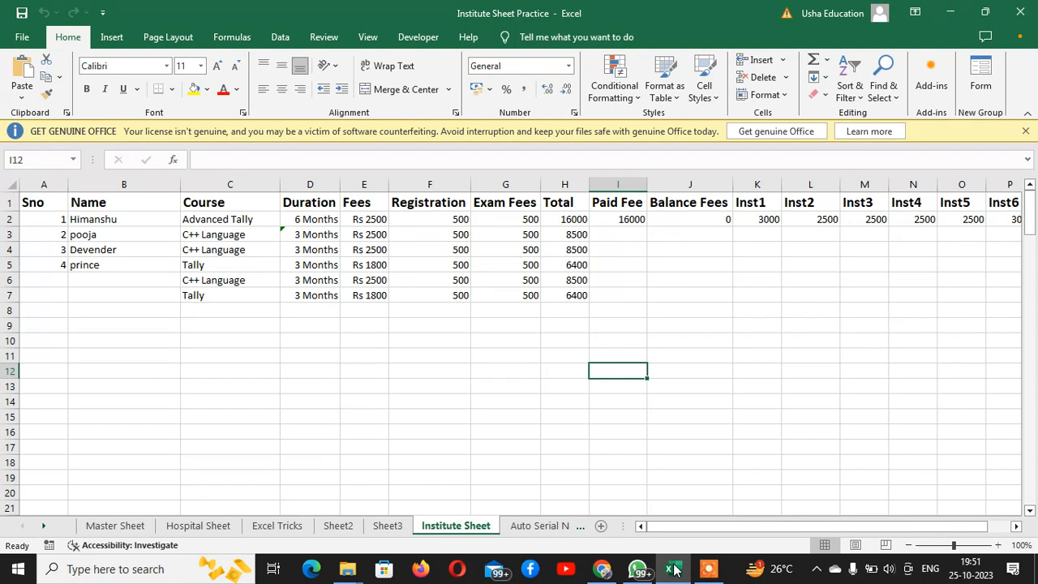
{"action": "key", "text": "Up"}
{"action": "key", "text": "Up"}
{"action": "key", "text": "Up"}
{"action": "key", "text": "Up"}
{"action": "key", "text": "Up"}
{"action": "key", "text": "Up"}
{"action": "key", "text": "Up"}
{"action": "key", "text": "Up"}
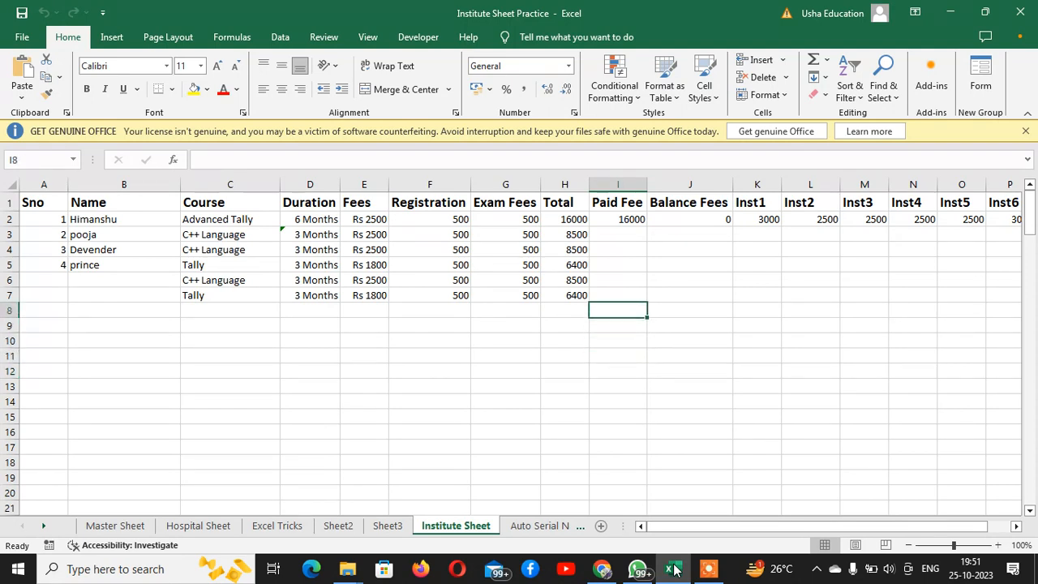
Examine the course duration formula and the first student's record from Sno to Total
{"action": "key", "text": "Left"}
{"action": "key", "text": "Left"}
{"action": "key", "text": "Left"}
{"action": "key", "text": "Left"}
{"action": "key", "text": "Left"}
{"action": "key", "text": "Left"}
{"action": "key", "text": "Left"}
{"action": "key", "text": "Left"}
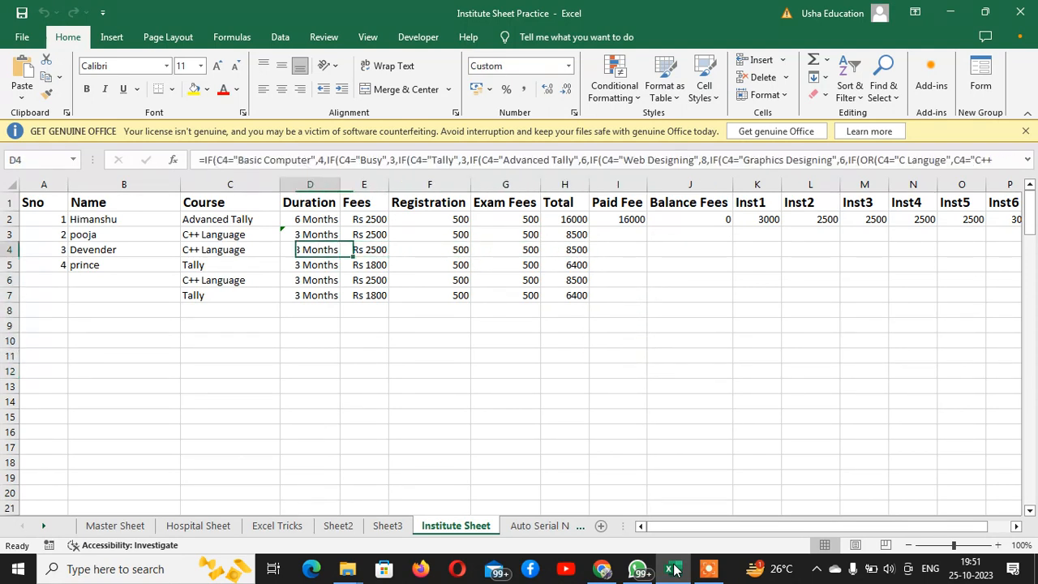
{"action": "key", "text": "Up"}
{"action": "key", "text": "Right"}
{"action": "key", "text": "Up"}
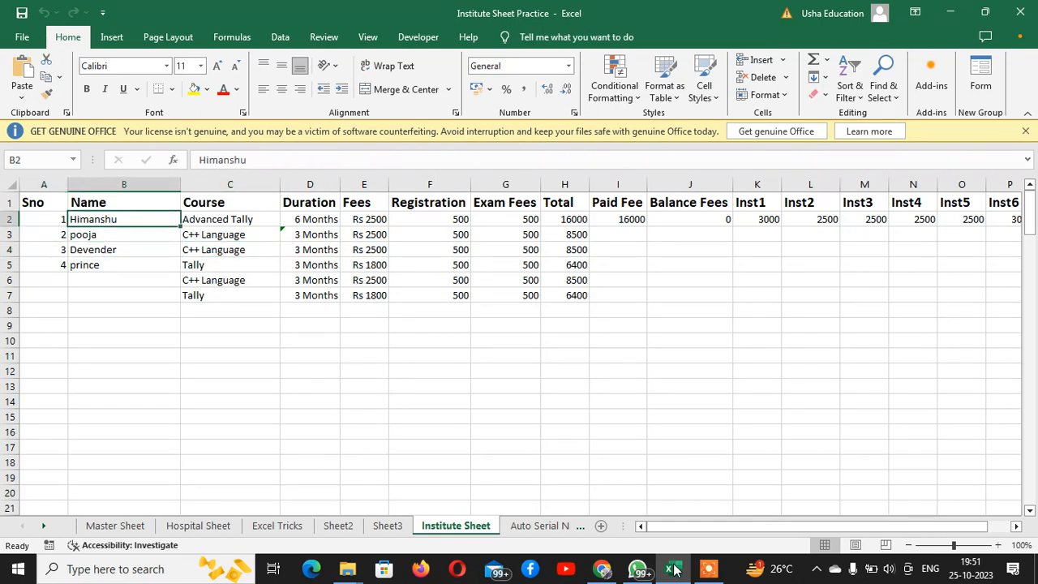
{"action": "key", "text": "Left"}
{"action": "key", "text": "shift+Right"}
{"action": "key", "text": "shift+Right"}
{"action": "key", "text": "shift+Right"}
{"action": "key", "text": "shift+Right"}
{"action": "key", "text": "shift+Right"}
{"action": "key", "text": "shift+Right"}
{"action": "key", "text": "shift+Right"}
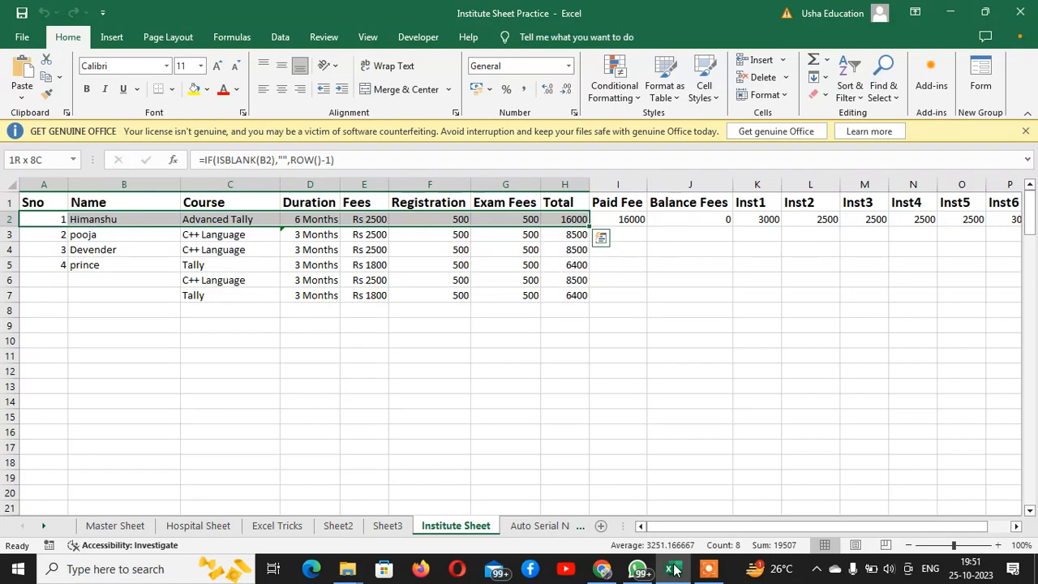
{"action": "key", "text": "Down"}
{"action": "key", "text": "Down"}
{"action": "key", "text": "Down"}
{"action": "key", "text": "Down"}
{"action": "key", "text": "Down"}
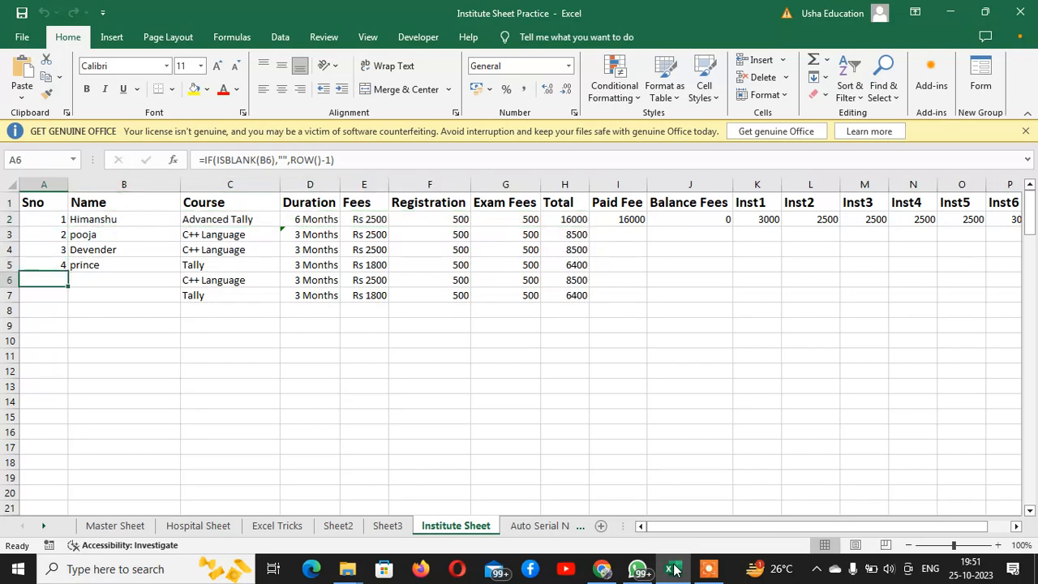
Merge and center the empty range I13:P14 below the fee table
{"action": "key", "text": "Right"}
{"action": "key", "text": "Right"}
{"action": "key", "text": "Right"}
{"action": "key", "text": "Right"}
{"action": "key", "text": "Right"}
{"action": "key", "text": "Right"}
{"action": "key", "text": "Right"}
{"action": "key", "text": "Right"}
{"action": "key", "text": "Right"}
{"action": "key", "text": "Right"}
{"action": "key", "text": "Right"}
{"action": "key", "text": "Down"}
{"action": "key", "text": "Down"}
{"action": "key", "text": "Down"}
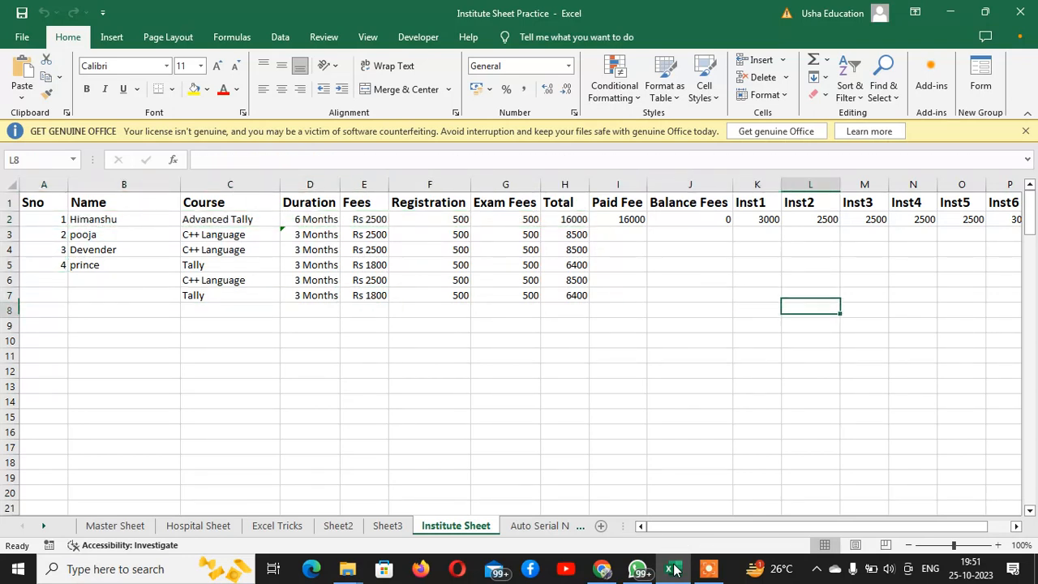
{"action": "key", "text": "Down"}
{"action": "key", "text": "Down"}
{"action": "key", "text": "Down"}
{"action": "key", "text": "Left"}
{"action": "key", "text": "Left"}
{"action": "key", "text": "Left"}
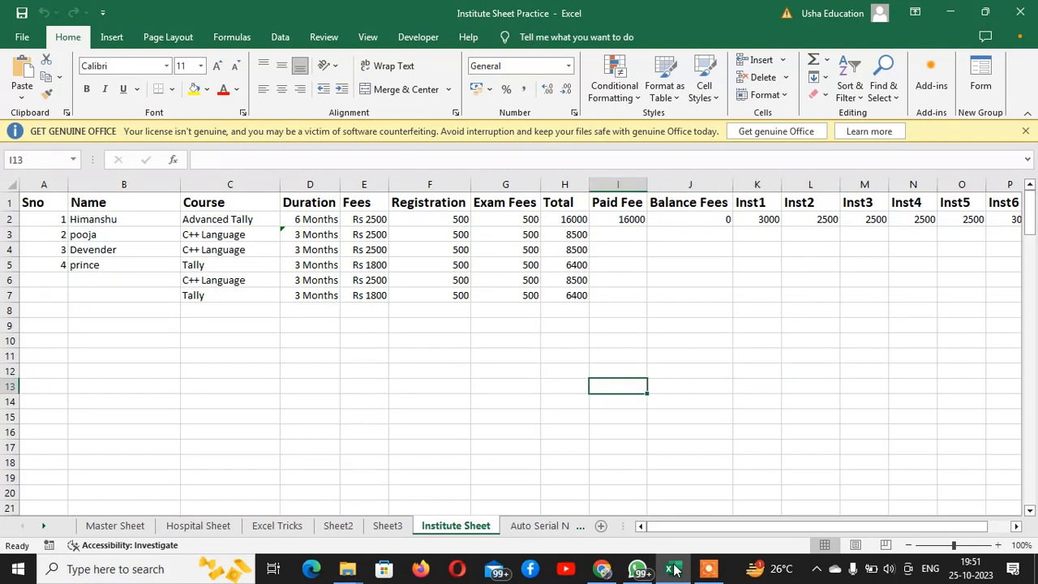
{"action": "key", "text": "shift+Right"}
{"action": "key", "text": "shift+Right"}
{"action": "key", "text": "shift+Right"}
{"action": "key", "text": "shift+Right"}
{"action": "key", "text": "shift+Right"}
{"action": "key", "text": "shift+Right"}
{"action": "key", "text": "shift+Right"}
{"action": "key", "text": "shift+Down"}
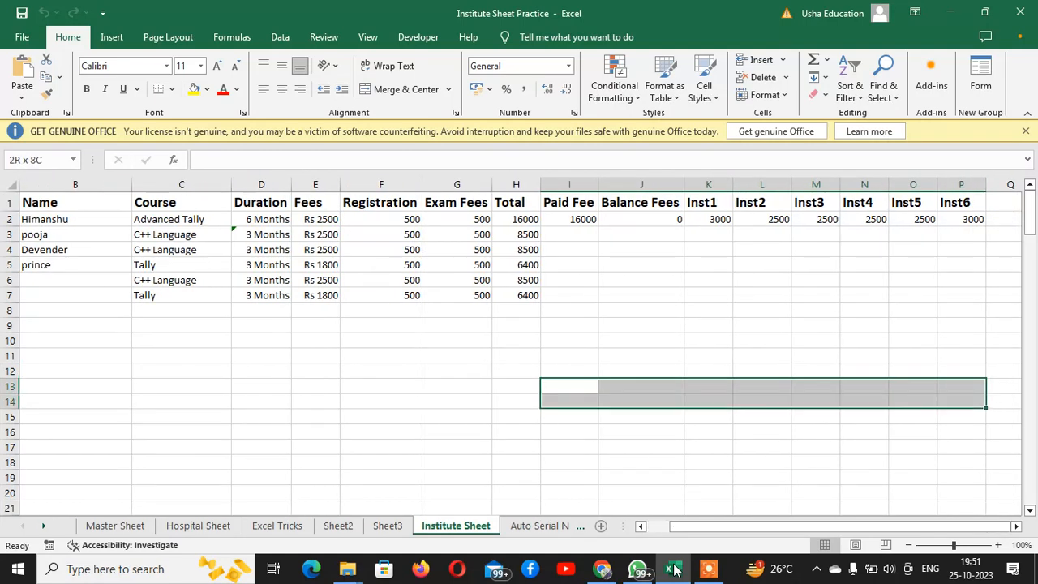
{"action": "key", "text": "alt+h"}
{"action": "key", "text": "m"}
{"action": "key", "text": "c"}
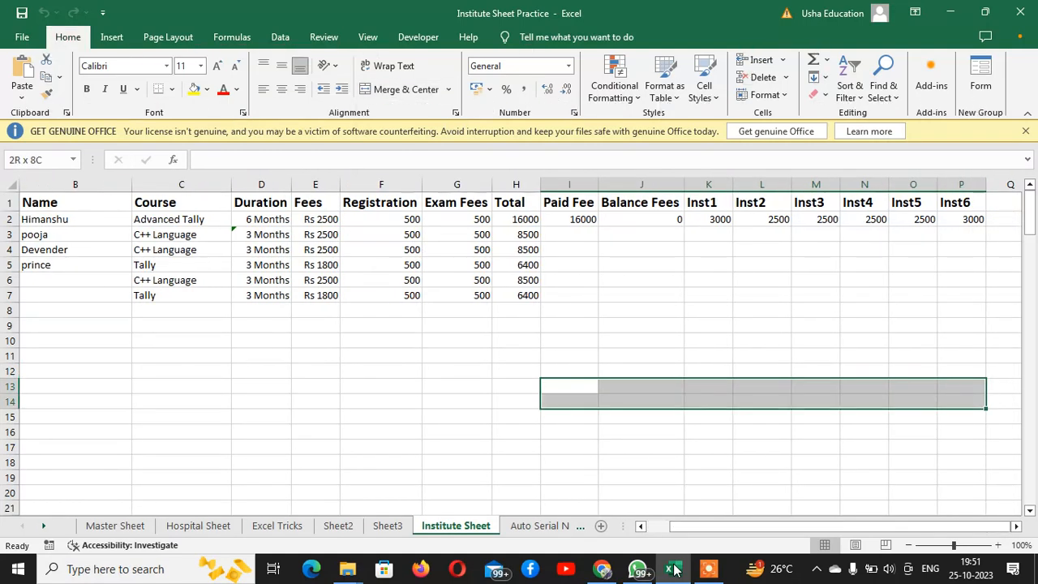
Enter the title USHA COMPUTER EDUCATION AND ACADEMICS in the merged cell I13:P14
{"action": "type", "text": "USHA "}
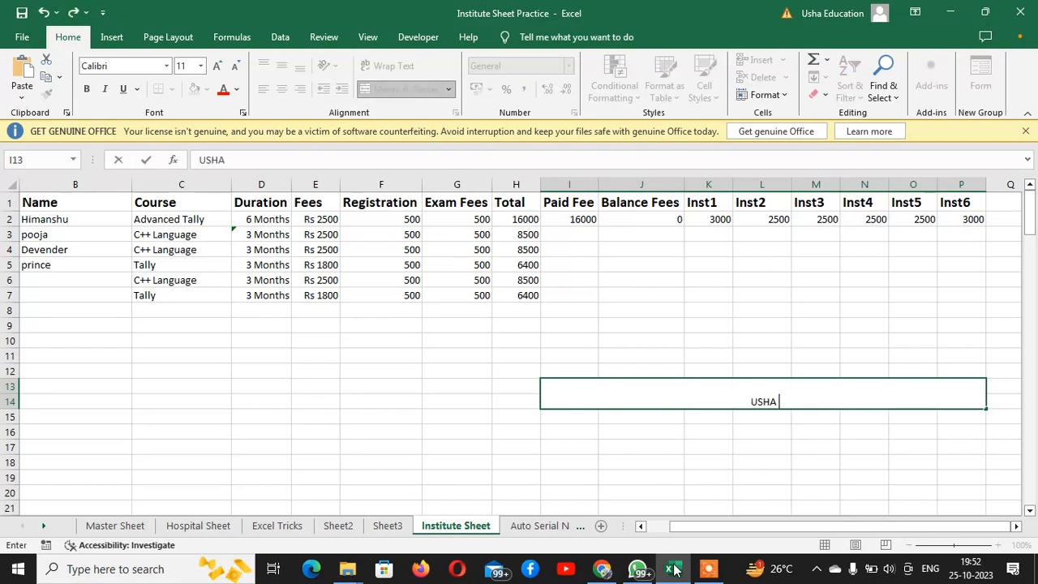
{"action": "type", "text": "COMPUTER EDU"}
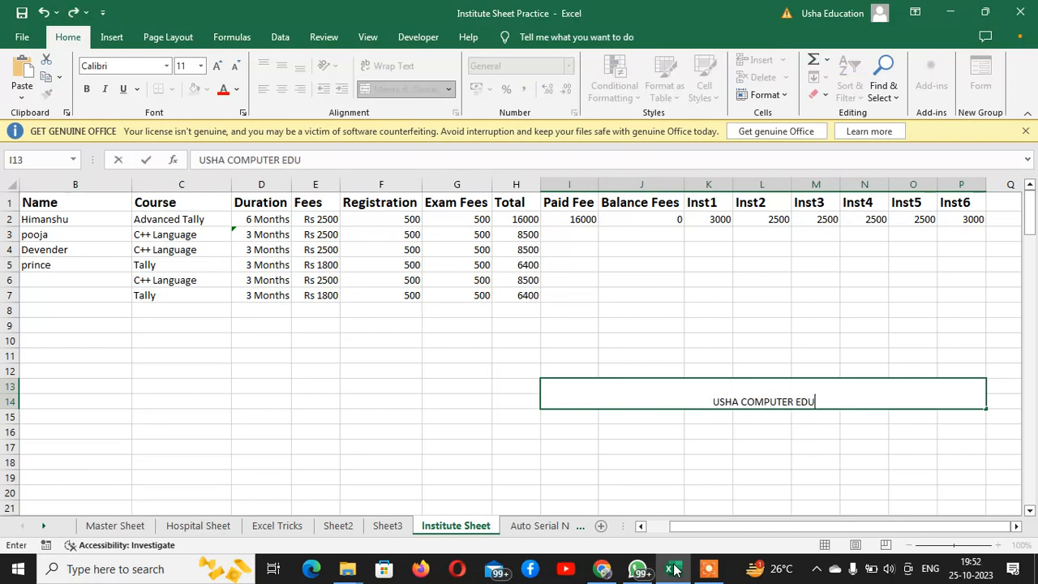
{"action": "type", "text": "CATION AND "}
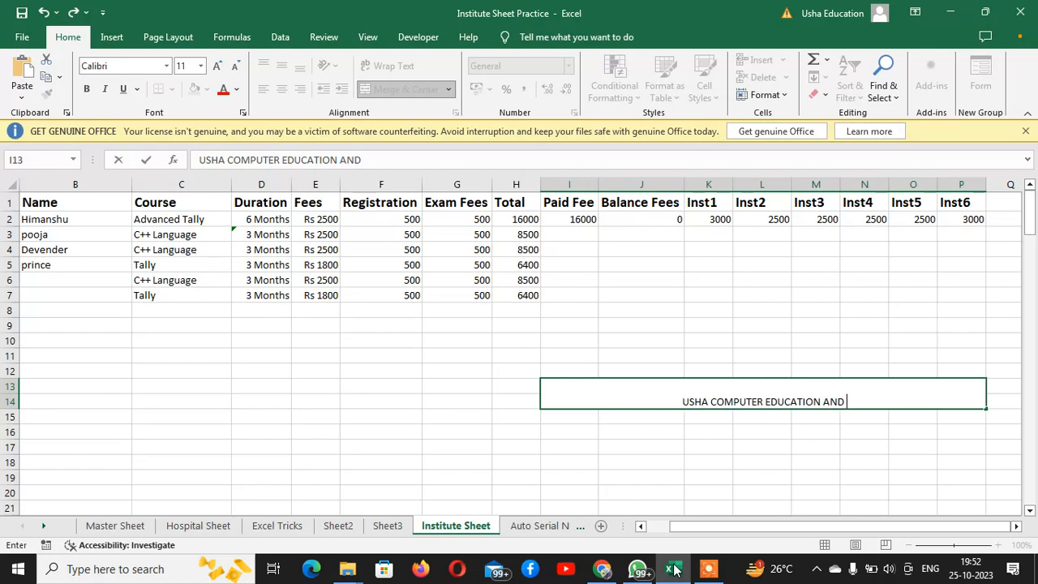
{"action": "type", "text": "ACADEMICS"}
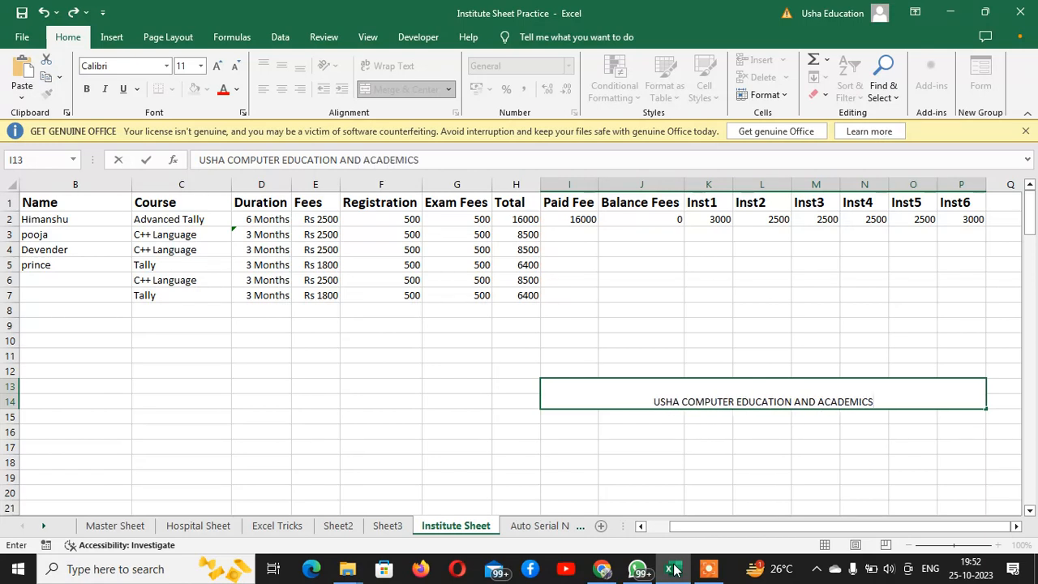
{"action": "key", "text": "ctrl+Return"}
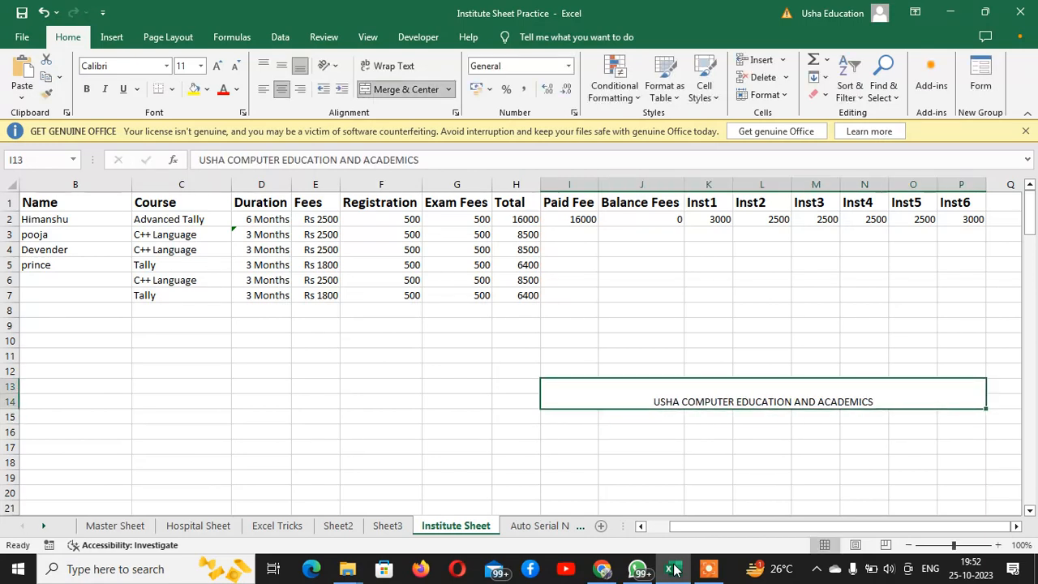
Set the institute title to font size 18 and make it bold
{"action": "left_click", "coordinate": [217, 65]}
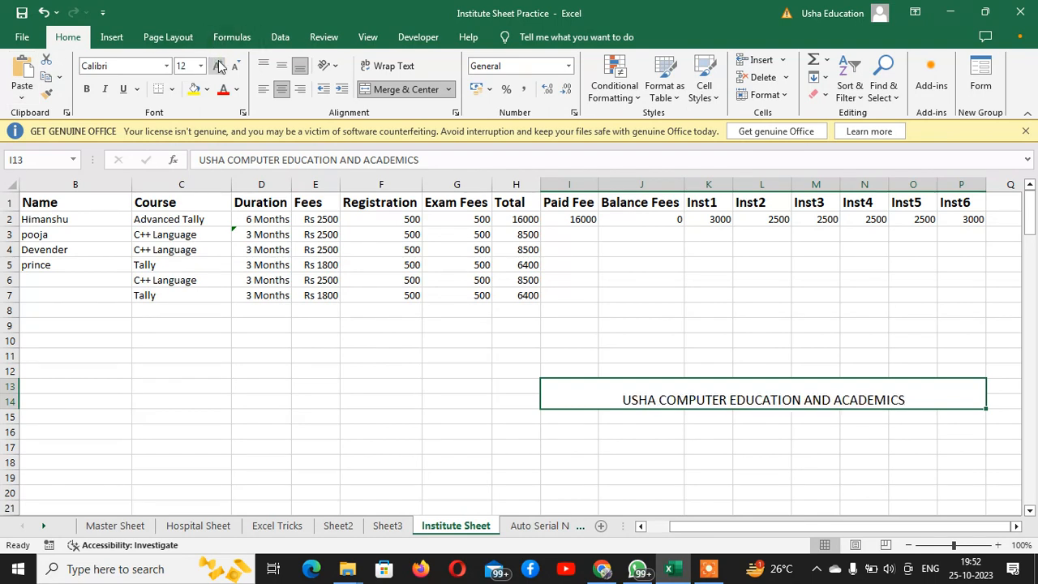
{"action": "left_click", "coordinate": [218, 65]}
{"action": "left_click", "coordinate": [217, 65]}
{"action": "left_click", "coordinate": [218, 65]}
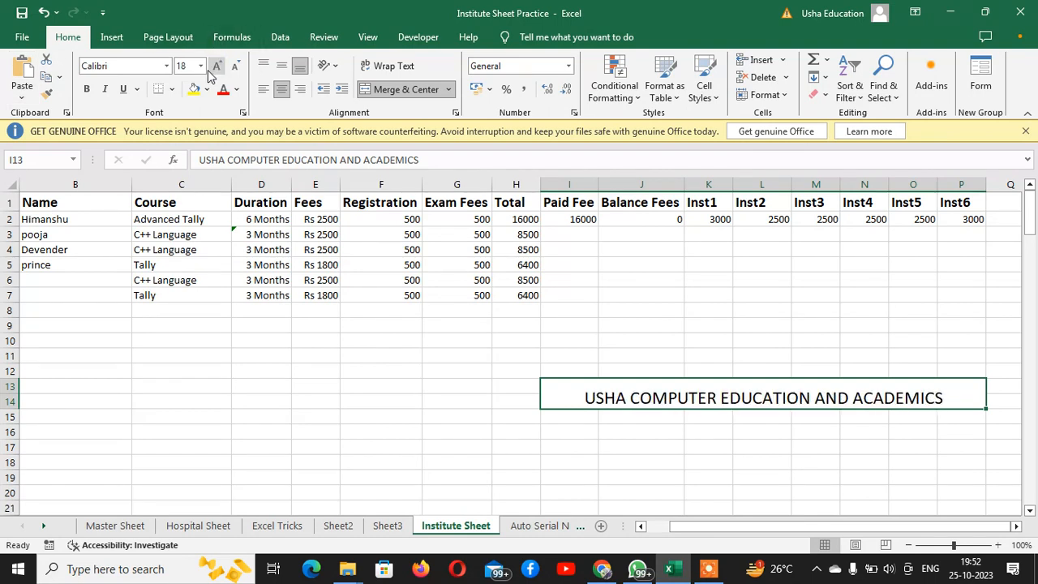
{"action": "left_click", "coordinate": [86, 89]}
Merge and center I15:P15 under the title and enter the institute's address in it
{"action": "left_click_drag", "start_coordinate": [579, 415], "coordinate": [853, 421]}
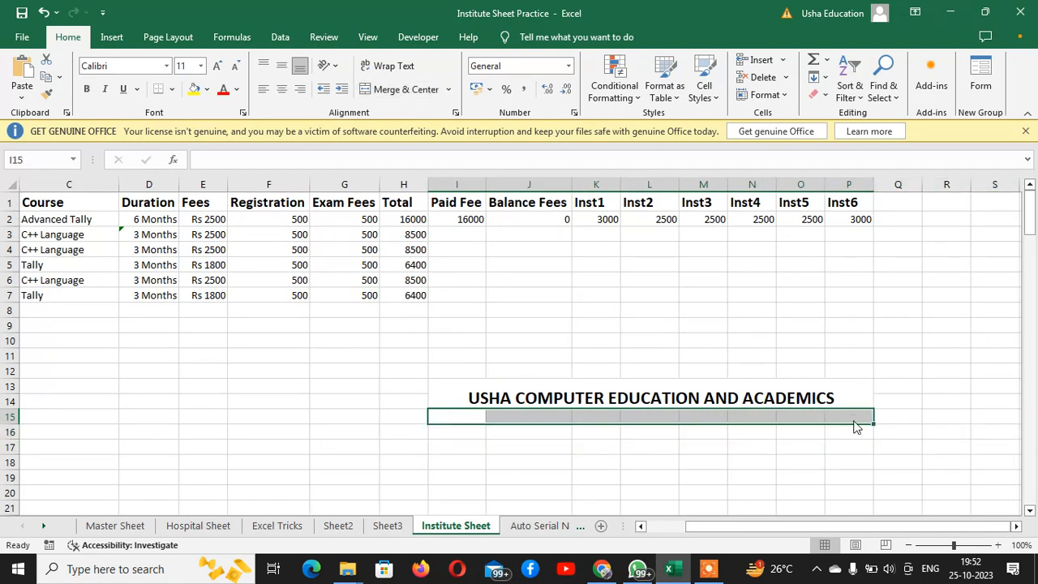
{"action": "key", "text": "alt+h"}
{"action": "type", "text": "mcBudh"}
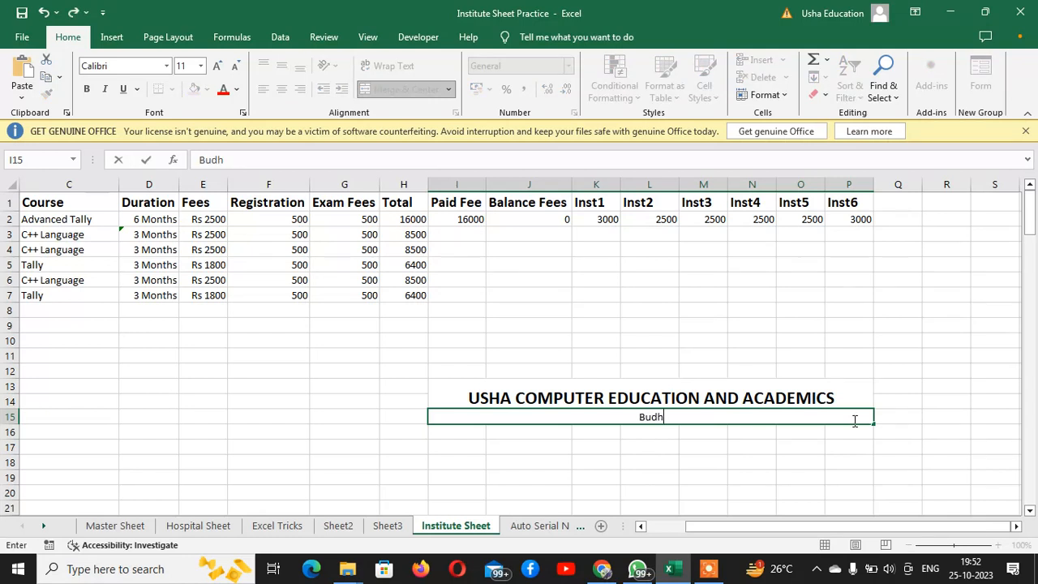
{"action": "type", "text": " Vihar,"}
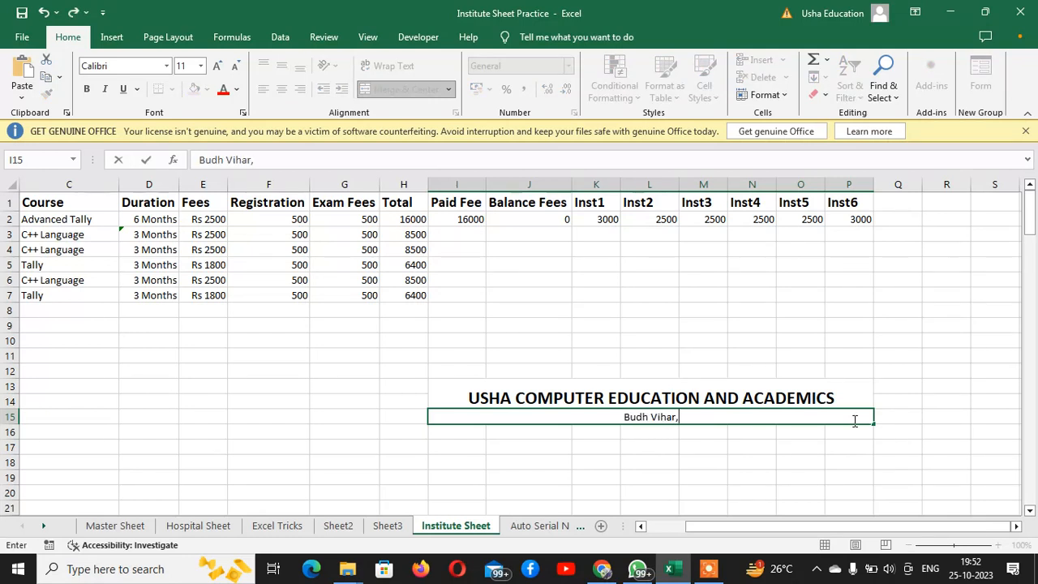
{"action": "type", "text": " Phase-"}
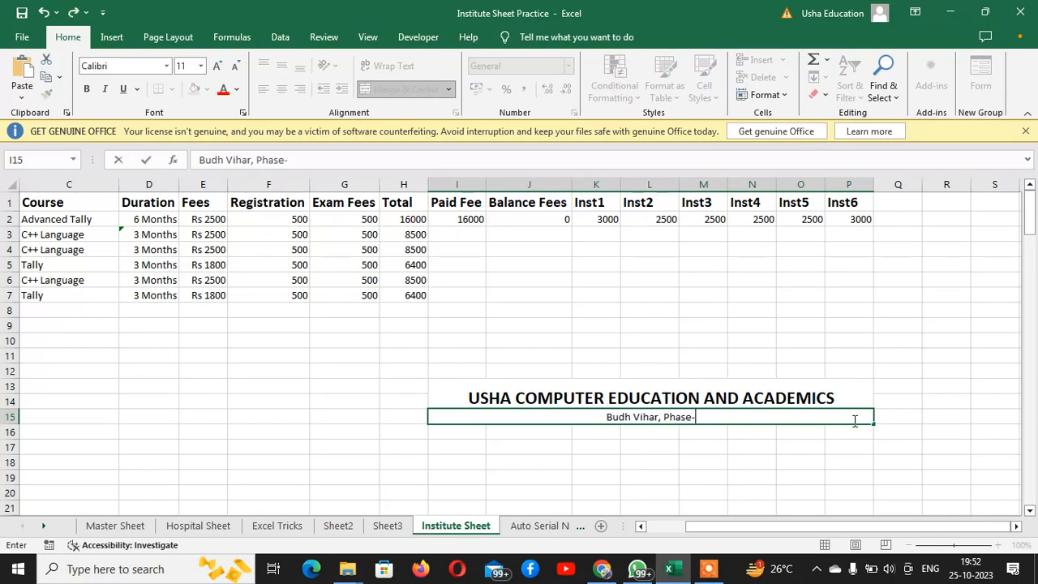
{"action": "type", "text": "1, DE"}
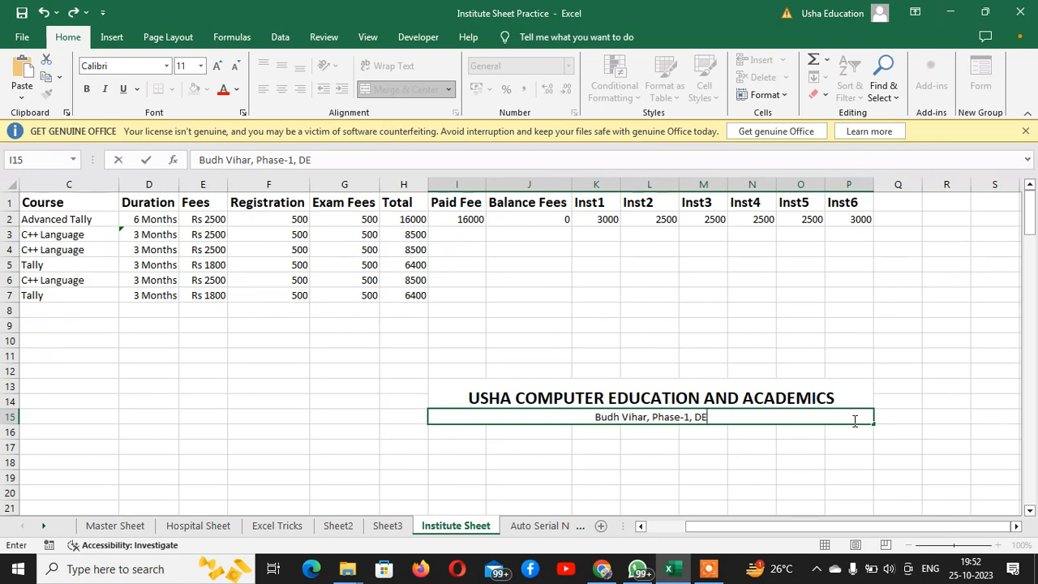
{"action": "key", "text": "BackSpace"}
{"action": "key", "text": "BackSpace"}
{"action": "type", "text": "Delhi"}
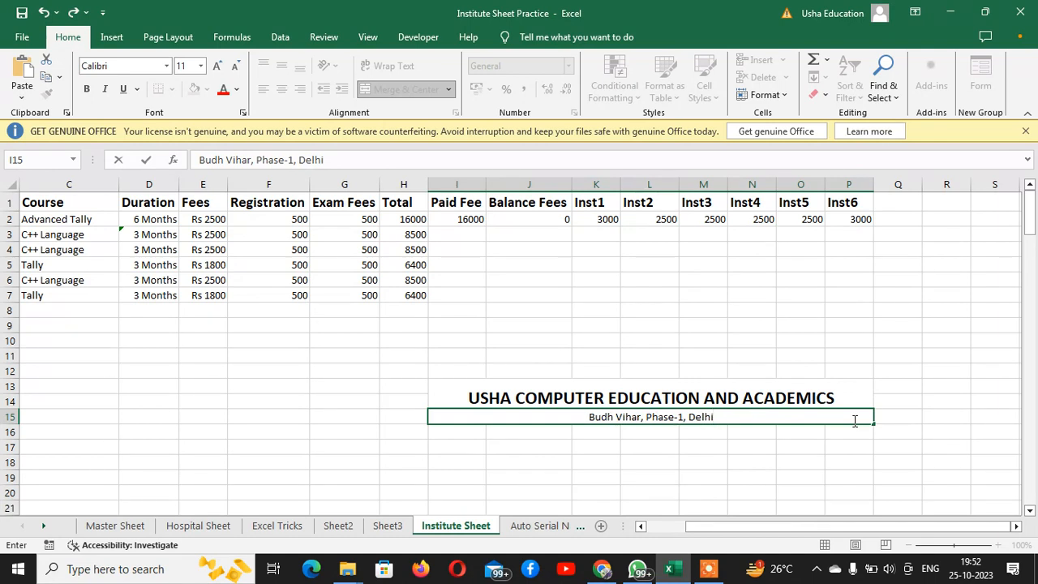
{"action": "key", "text": "Return"}
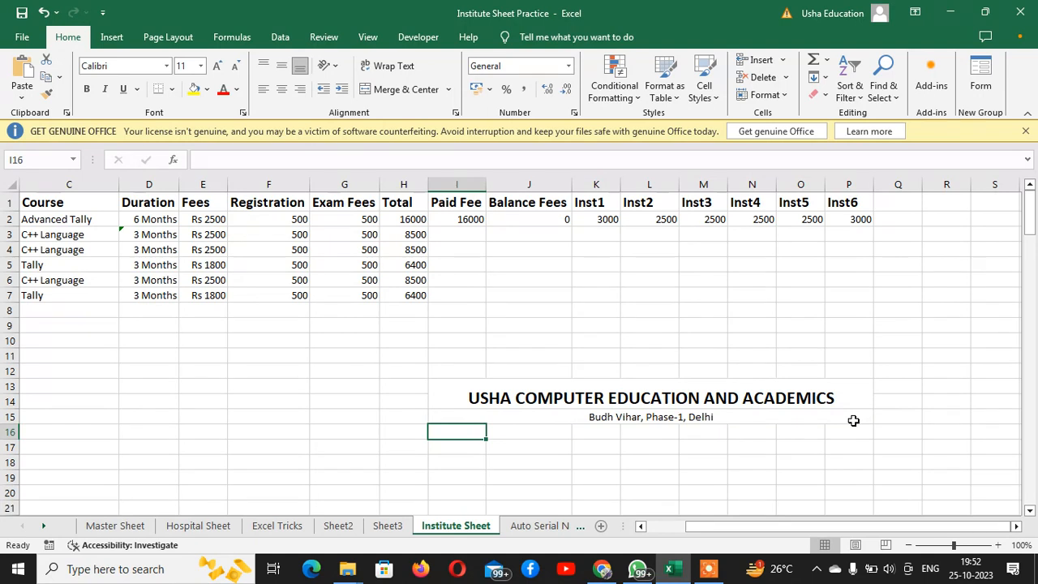
Merge and center the range I16:P16 directly below the institute's address
{"action": "key", "text": "shift+Right"}
{"action": "key", "text": "shift+Right"}
{"action": "key", "text": "shift+Right"}
{"action": "key", "text": "shift+Right"}
{"action": "key", "text": "shift+Right"}
{"action": "key", "text": "shift+Right"}
{"action": "key", "text": "shift+Right"}
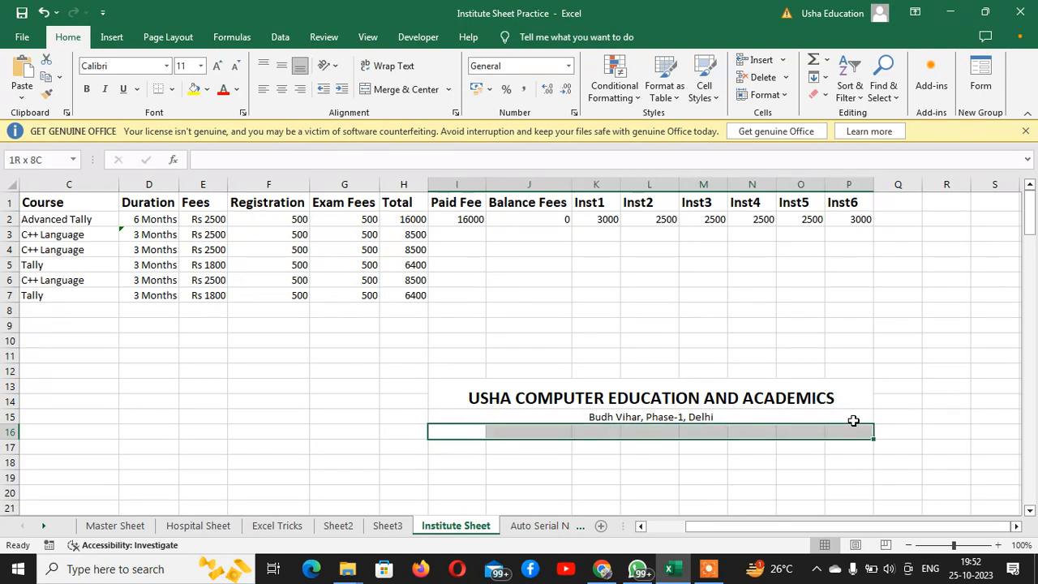
{"action": "key", "text": "alt+h"}
{"action": "type", "text": "mc"}
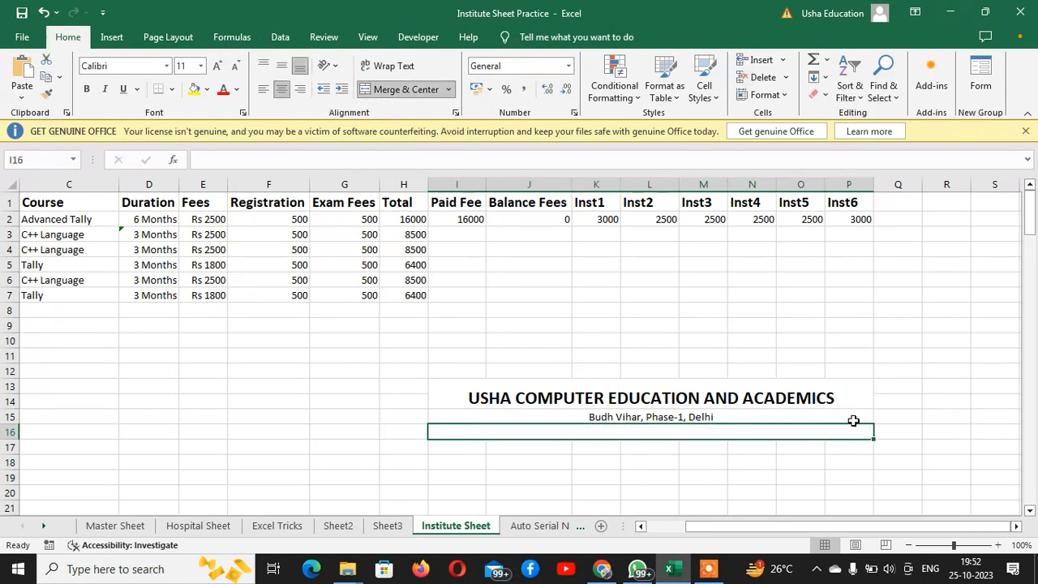
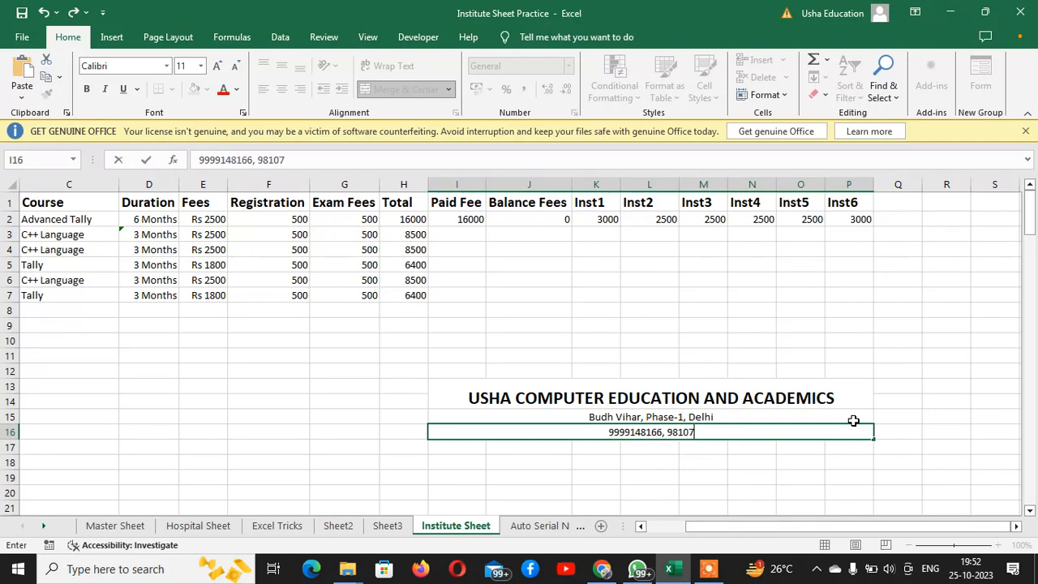
Enter the institute's two phone numbers, separated by a comma, in the merged cell I16:P16
{"action": "key", "text": "Return"}
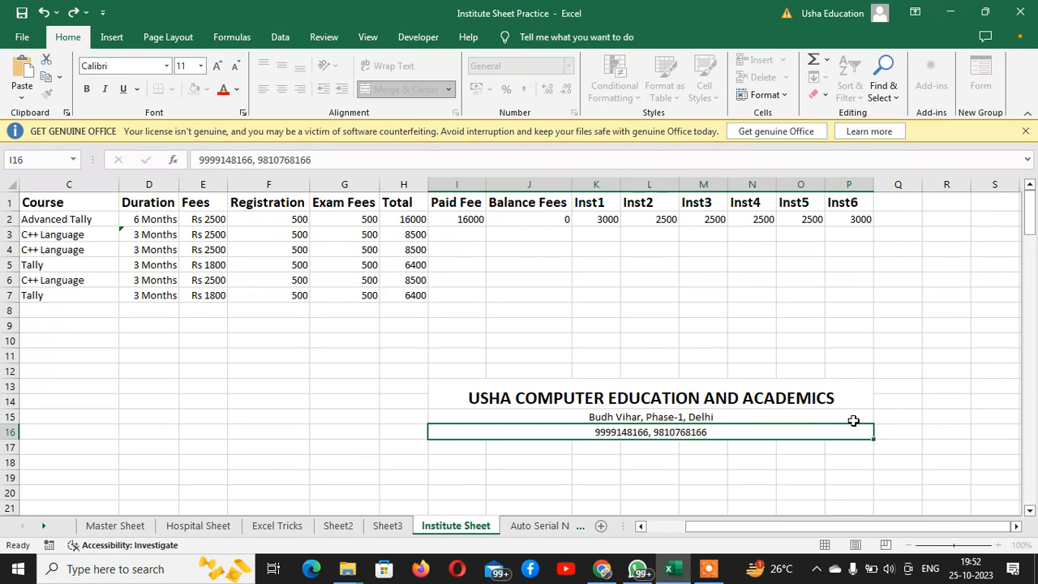
Set the address and phone number rows I15:P16 to font size 12 and make them bold
{"action": "key", "text": "Up"}
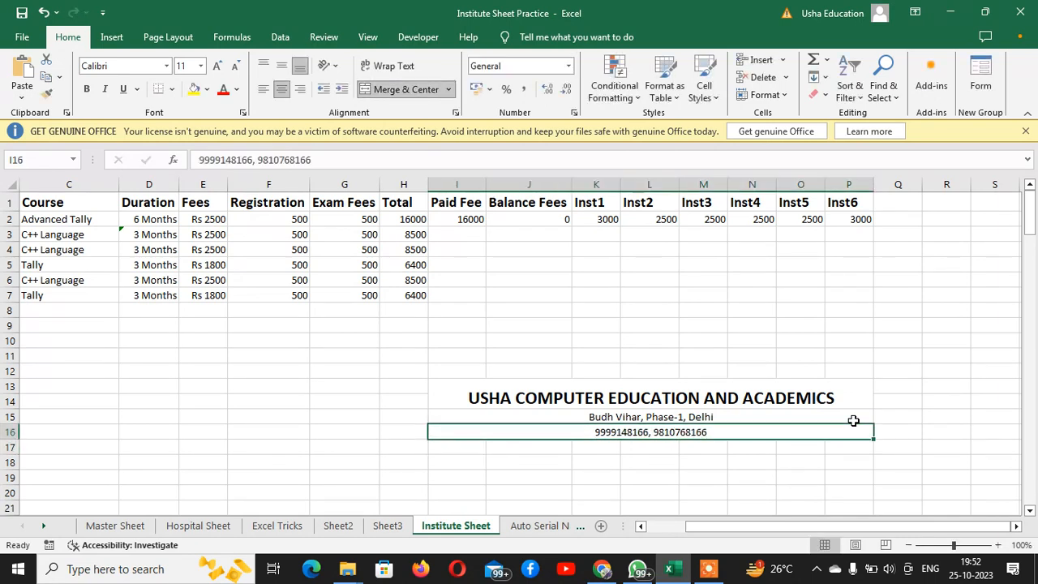
{"action": "key", "text": "Up"}
{"action": "key", "text": "shift+Down"}
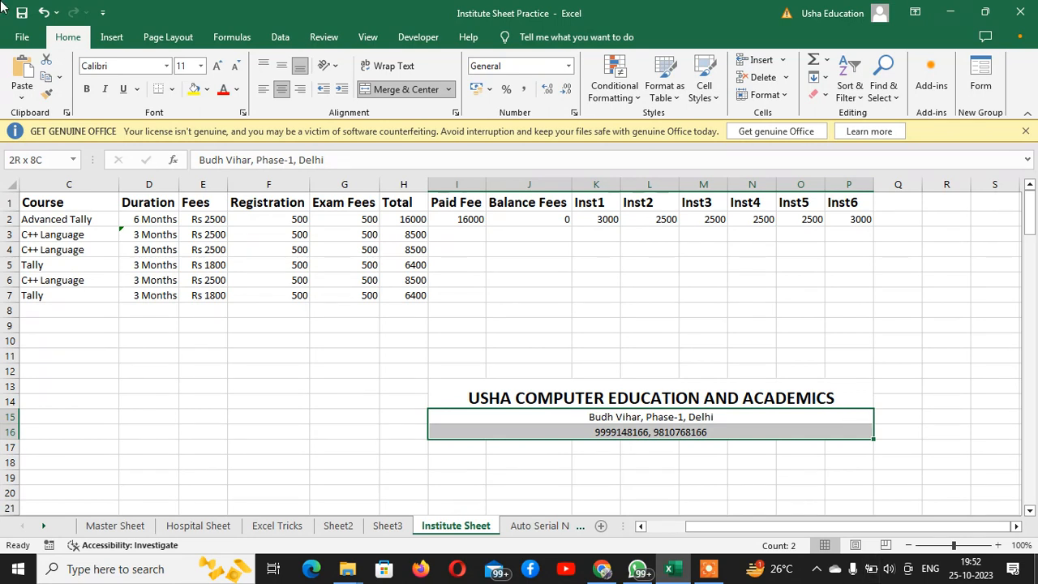
{"action": "left_click", "coordinate": [217, 66]}
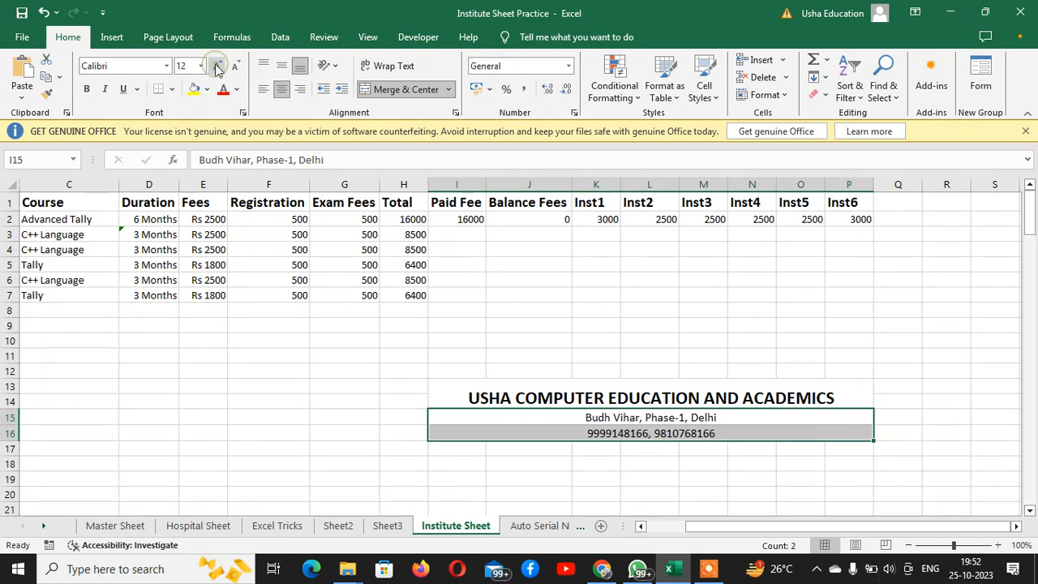
{"action": "left_click", "coordinate": [87, 89]}
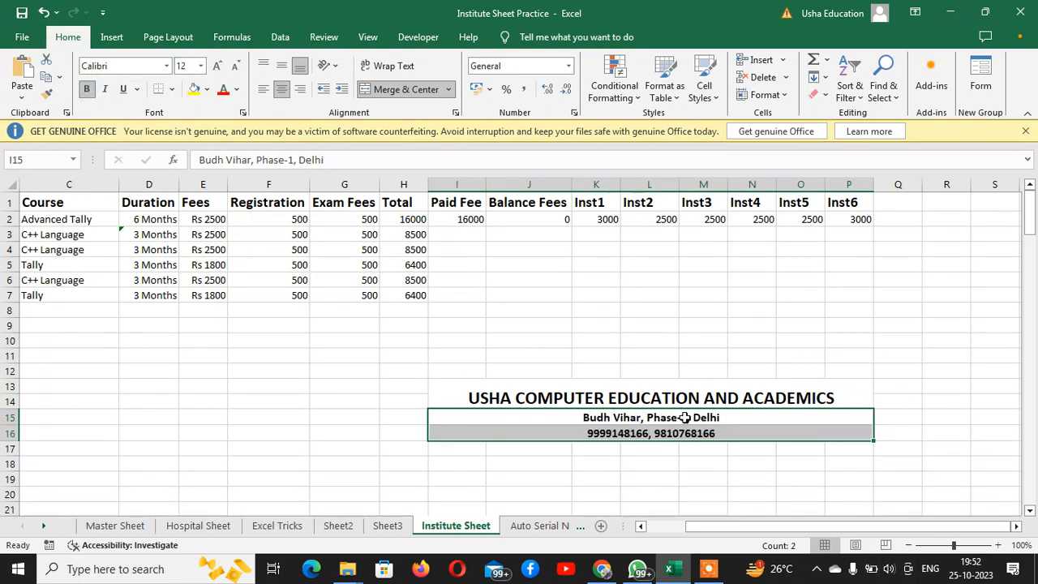
{"action": "left_click", "coordinate": [651, 466]}
Enter the label Reg Number in cell I18, below the institute heading
{"action": "scroll", "coordinate": [621, 479], "scroll_direction": "down", "scroll_amount": 1}
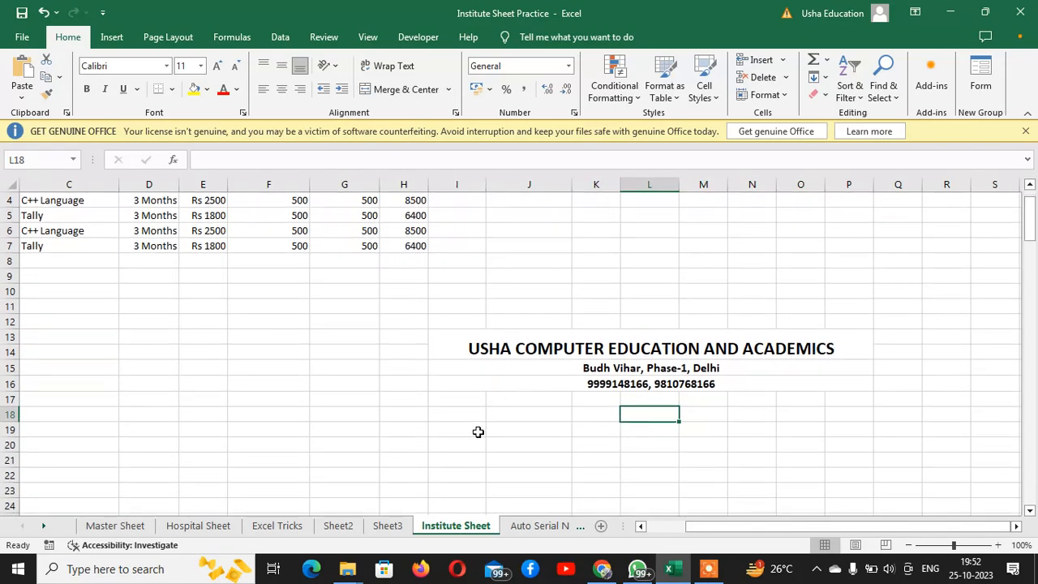
{"action": "left_click", "coordinate": [466, 415]}
{"action": "type", "text": "R"}
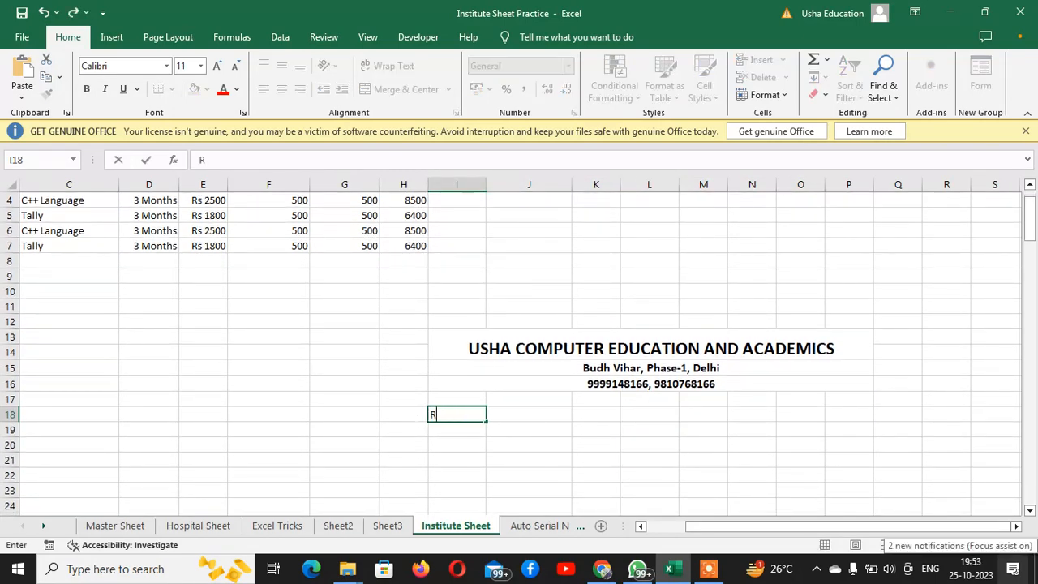
{"action": "type", "text": "eg Number"}
{"action": "key", "text": "Return"}
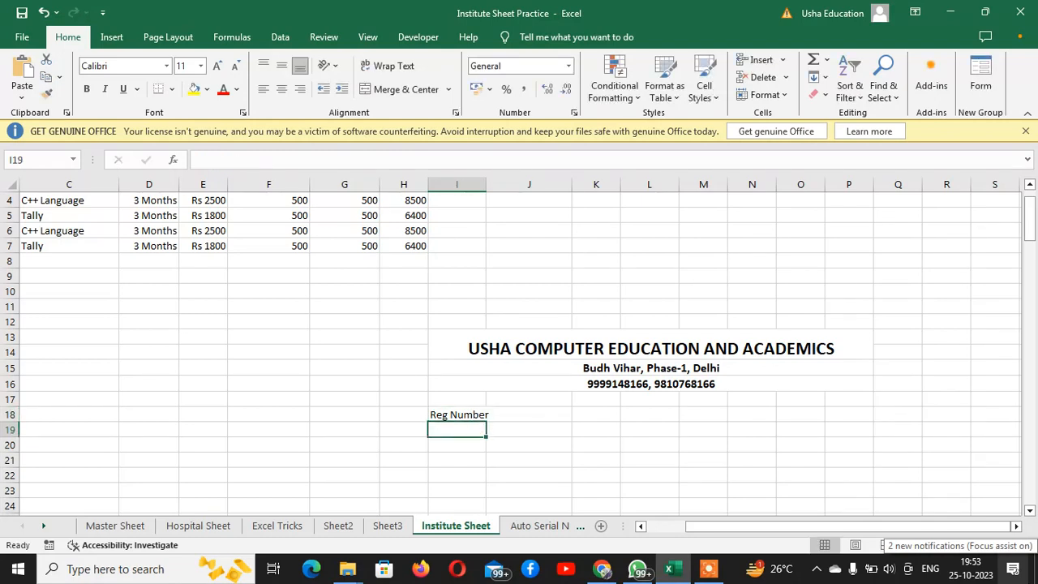
Widen column I so that the Reg Number label fits inside its cell
{"action": "key", "text": "Up"}
{"action": "key", "text": "Right"}
{"action": "key", "text": "Right"}
{"action": "key", "text": "Right"}
{"action": "key", "text": "Right"}
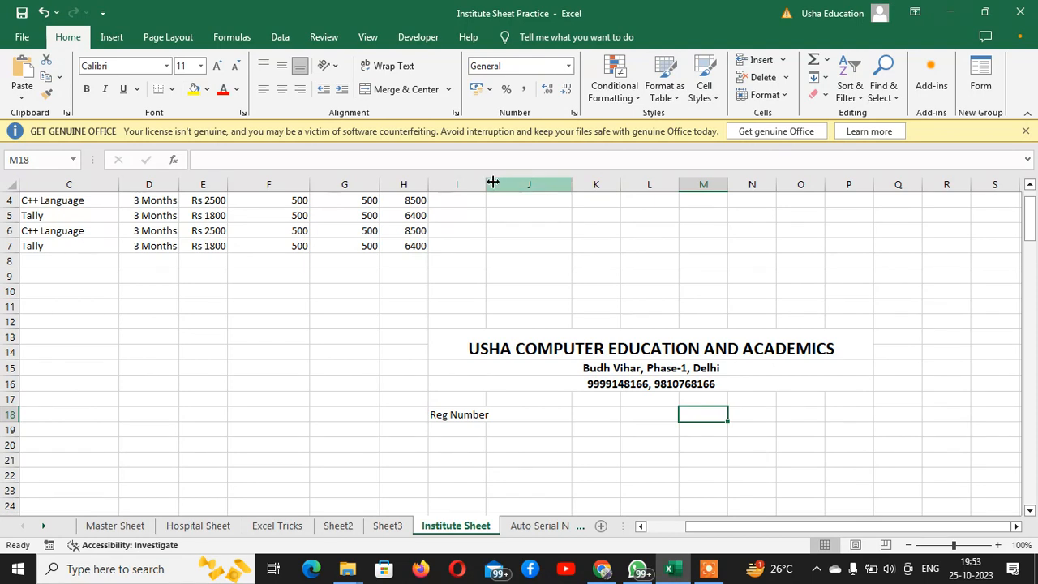
{"action": "left_click_drag", "start_coordinate": [488, 184], "coordinate": [505, 184]}
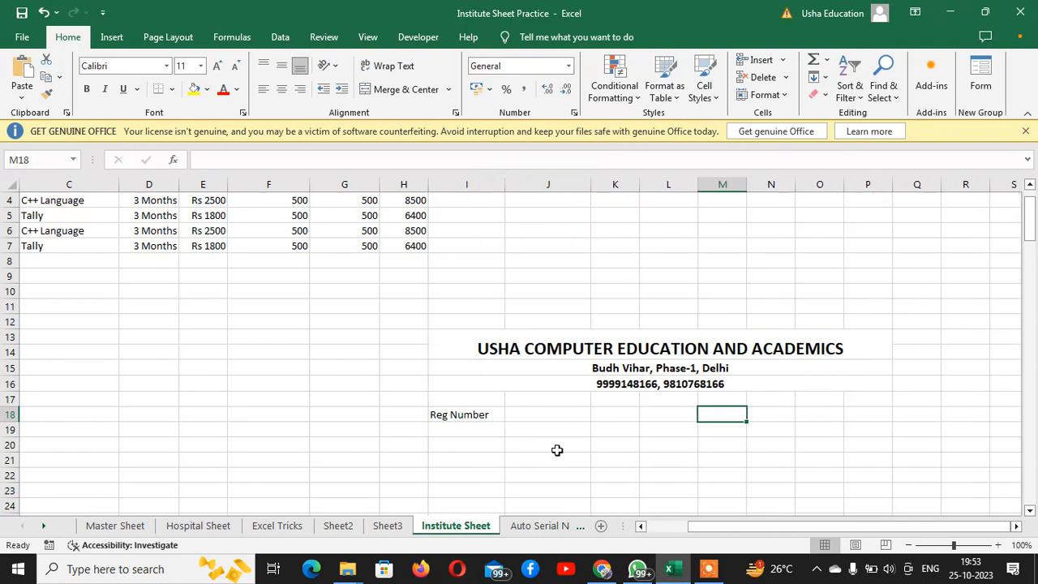
{"action": "left_click", "coordinate": [519, 419]}
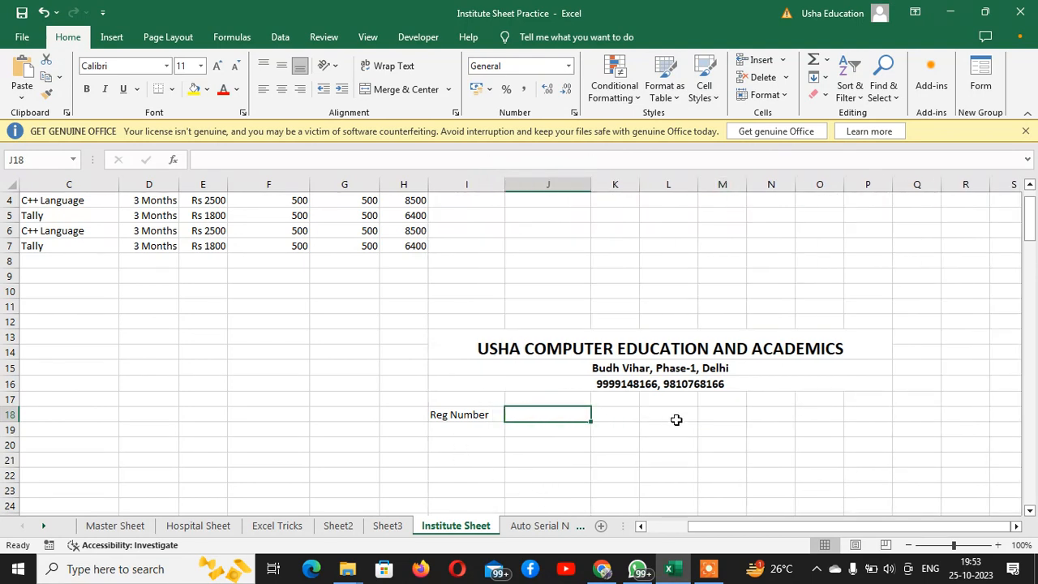
Enter the label Name in cell M18, on the same row as Reg Number
{"action": "left_click", "coordinate": [738, 414]}
{"action": "type", "text": "Nam"}
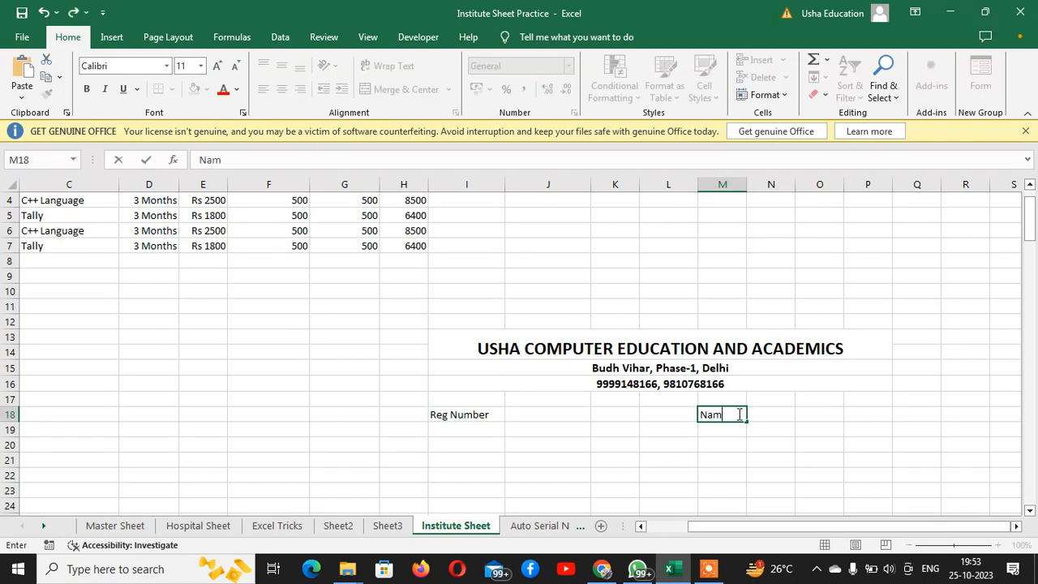
{"action": "type", "text": "e"}
{"action": "key", "text": "Return"}
Enter the labels Course in J20 and Duration in J22 below the Reg Number row
{"action": "key", "text": "Down"}
{"action": "key", "text": "Down"}
{"action": "key", "text": "Left"}
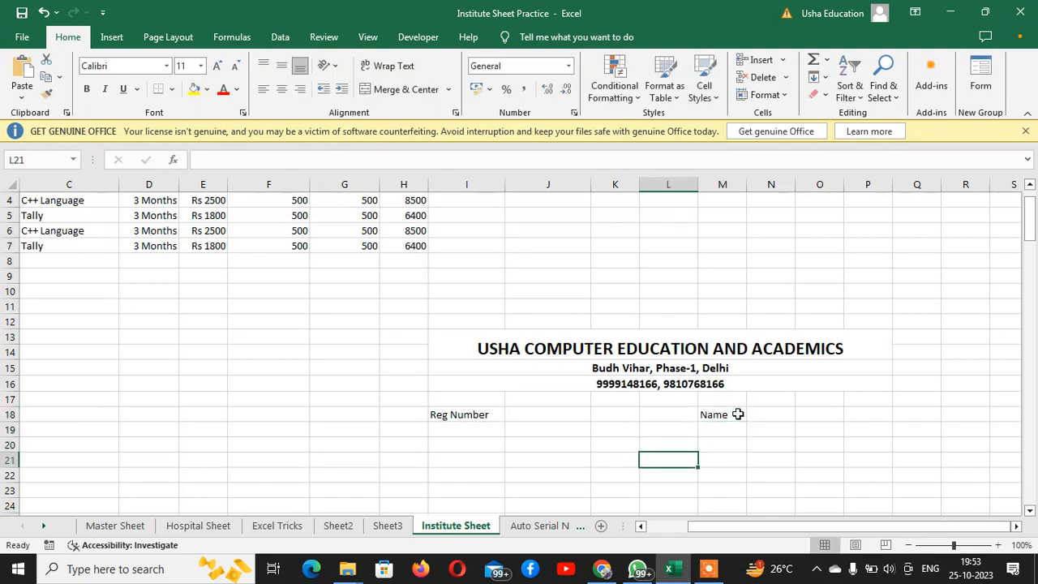
{"action": "key", "text": "Down"}
{"action": "key", "text": "Left"}
{"action": "key", "text": "Left"}
{"action": "key", "text": "Left"}
{"action": "key", "text": "Left"}
{"action": "key", "text": "Up"}
{"action": "key", "text": "Up"}
{"action": "key", "text": "Right"}
{"action": "key", "text": "Right"}
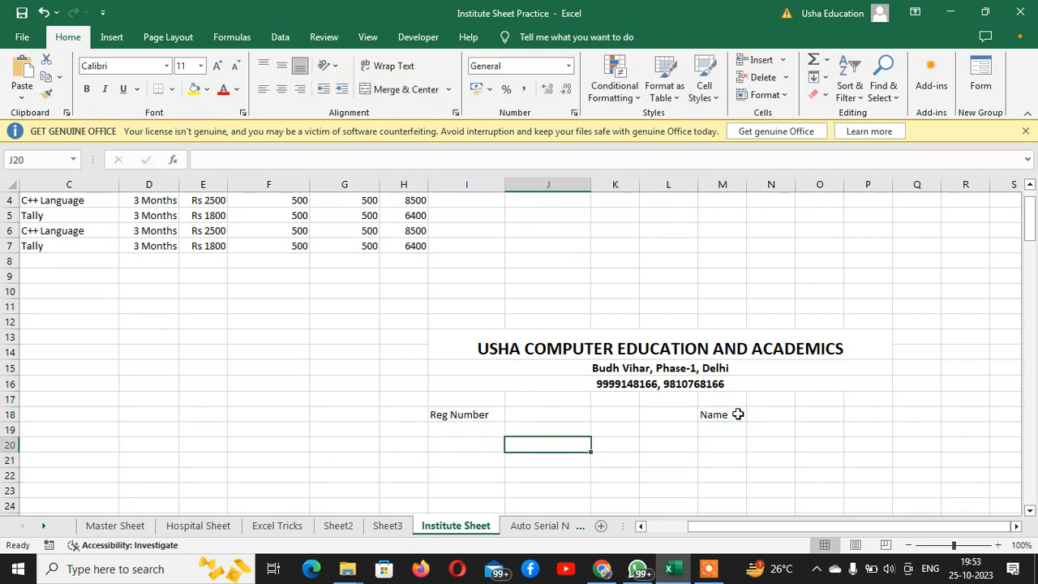
{"action": "type", "text": "Course"}
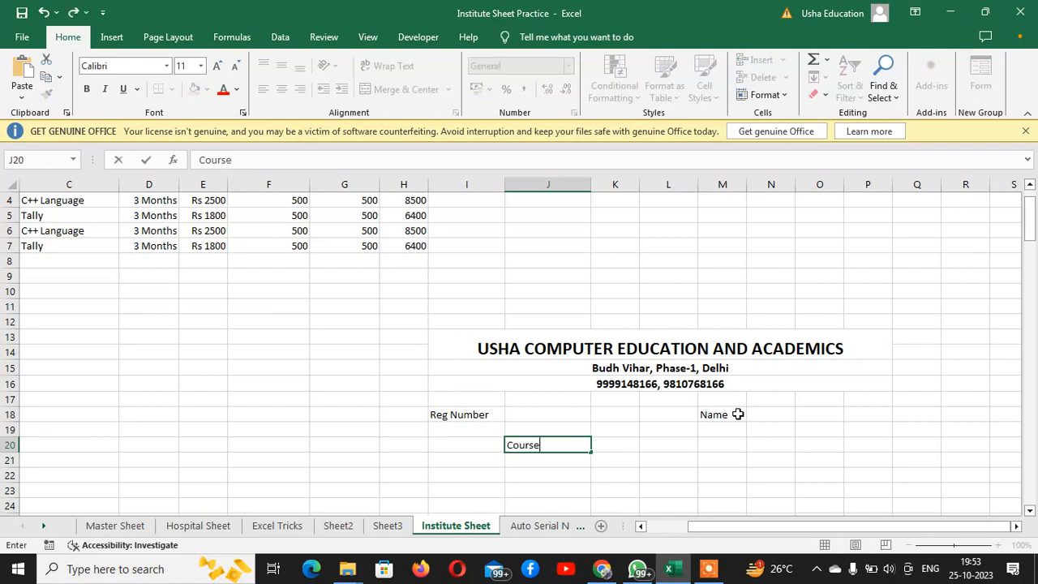
{"action": "key", "text": "Return"}
{"action": "key", "text": "Down"}
{"action": "type", "text": "D"}
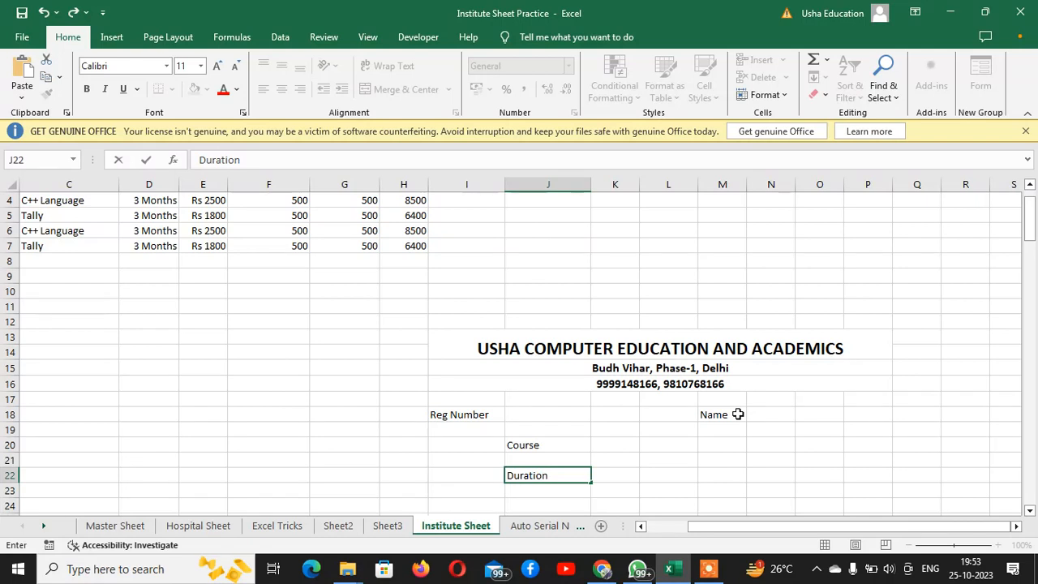
{"action": "key", "text": "Return"}
Enter the labels Paid Fees in J24 and Balance Fees in J25
{"action": "key", "text": "Down"}
{"action": "type", "text": "Paid"}
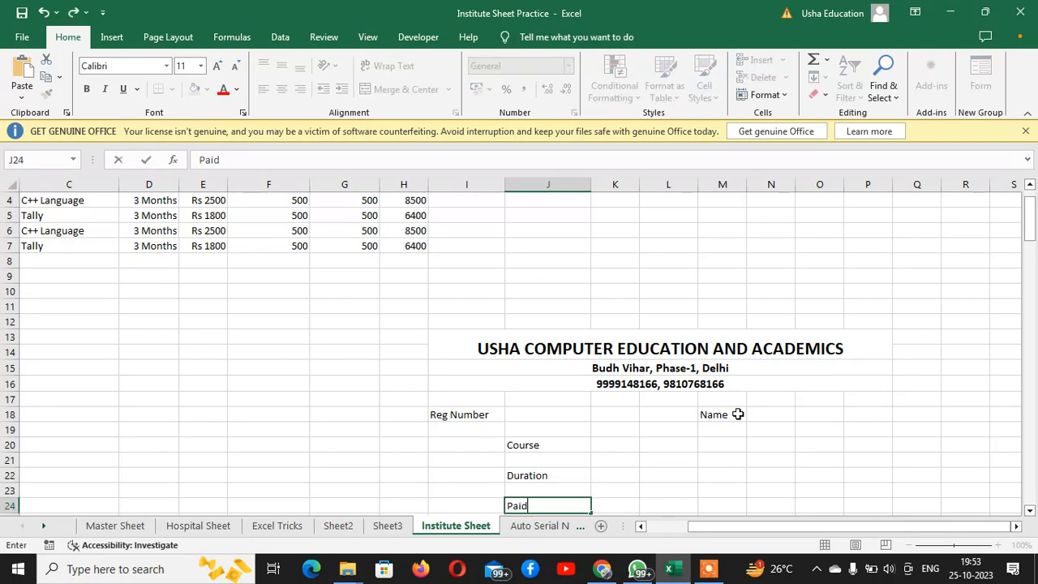
{"action": "type", "text": " Fees"}
{"action": "key", "text": "Return"}
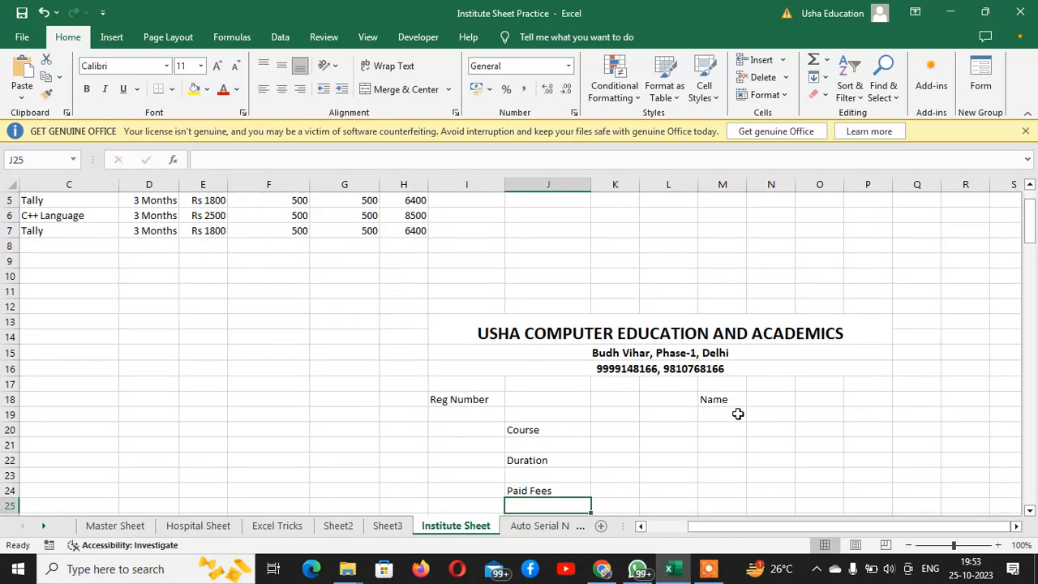
{"action": "type", "text": "Balance"}
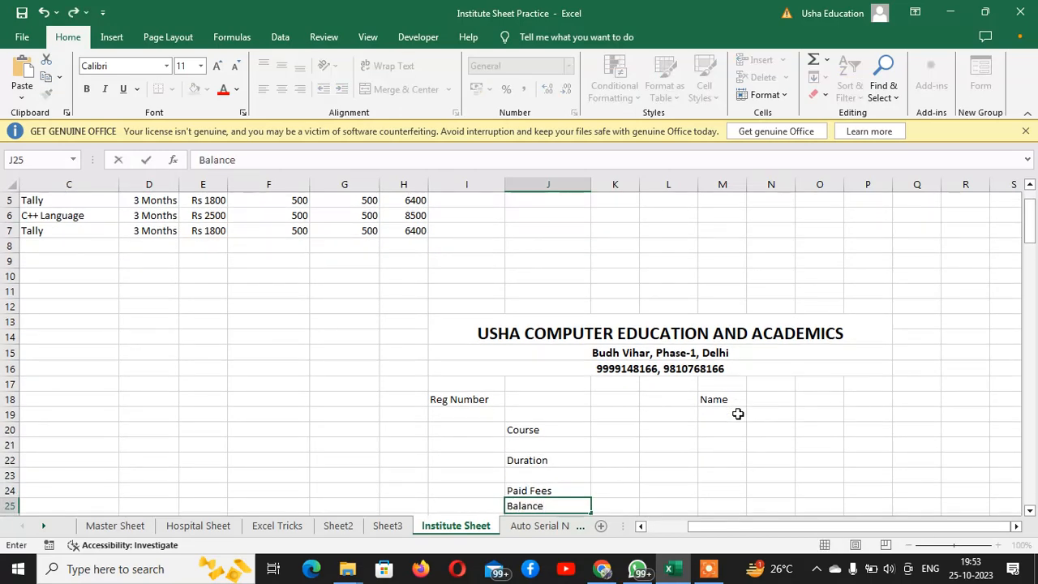
{"action": "type", "text": " Fees"}
{"action": "key", "text": "Return"}
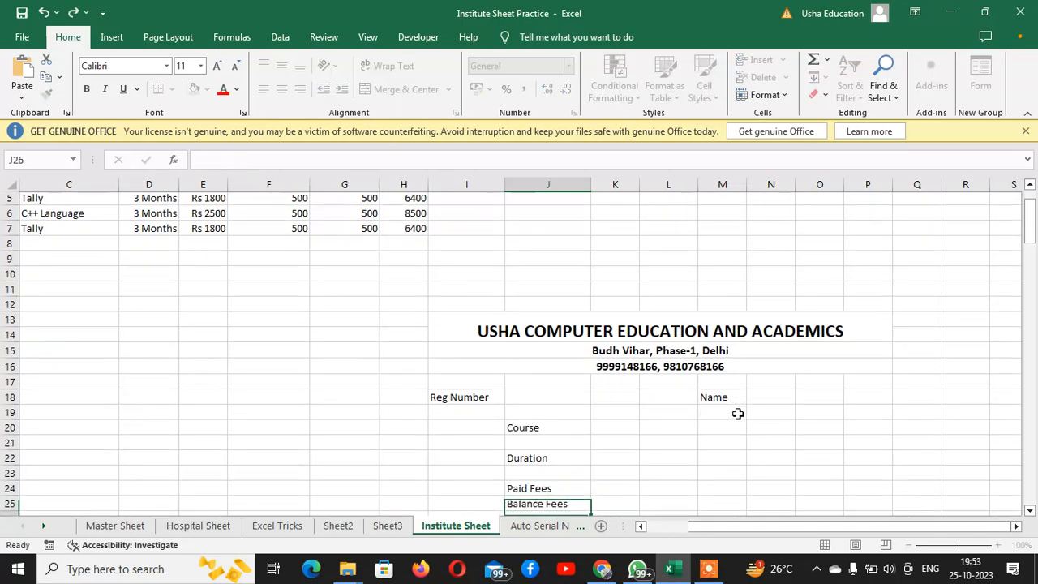
Enter 1 in cell J18 as the value beside Reg Number
{"action": "key", "text": "Up"}
{"action": "key", "text": "Up"}
{"action": "key", "text": "Up"}
{"action": "key", "text": "Up"}
{"action": "key", "text": "Up"}
{"action": "key", "text": "Up"}
{"action": "key", "text": "Up"}
{"action": "key", "text": "Up"}
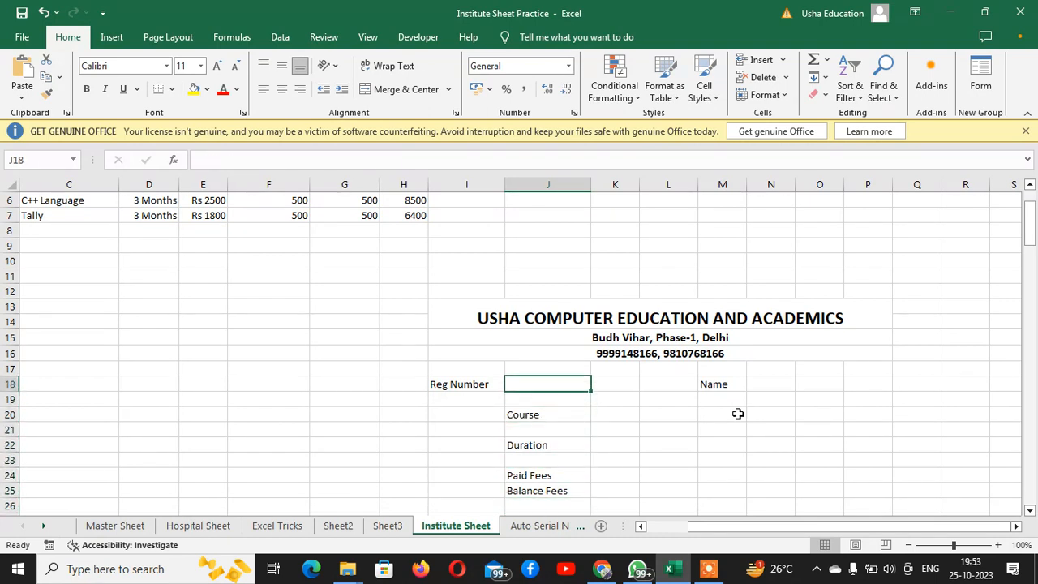
{"action": "type", "text": "1"}
{"action": "key", "text": "Return"}
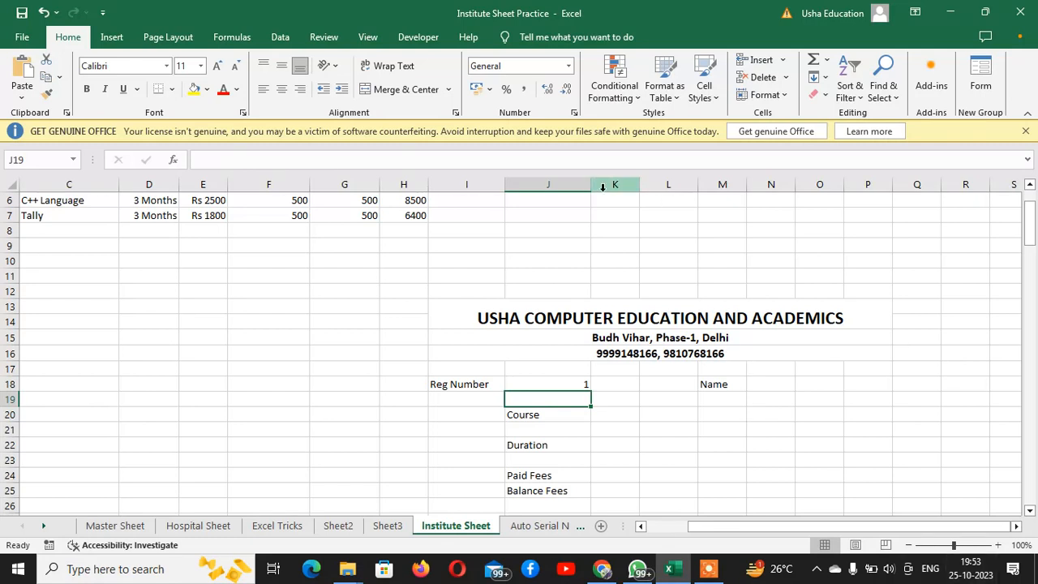
Review the receipt form range I13:P26 and the student data range A1:J10 by highlighting each
{"action": "left_click_drag", "start_coordinate": [557, 304], "coordinate": [585, 472]}
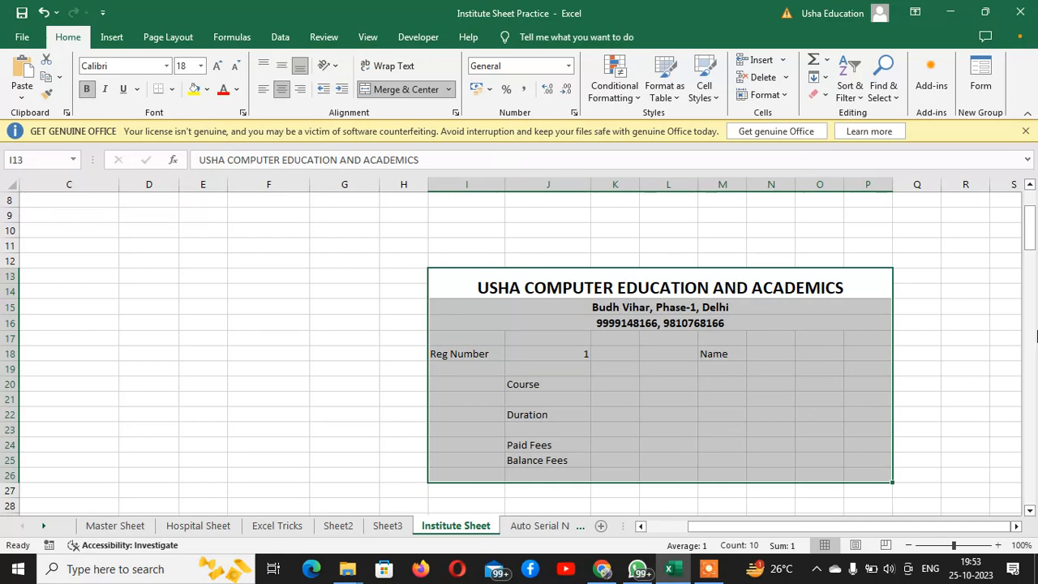
{"action": "left_click_drag", "start_coordinate": [1031, 234], "coordinate": [1033, 209]}
{"action": "left_click_drag", "start_coordinate": [905, 528], "coordinate": [825, 527]}
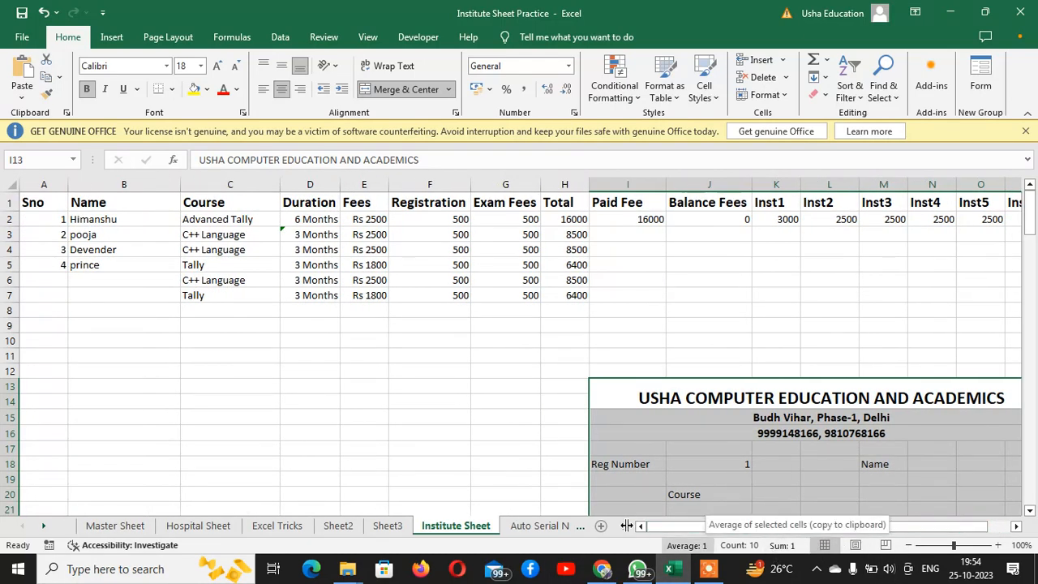
{"action": "left_click_drag", "start_coordinate": [35, 202], "coordinate": [618, 346]}
{"action": "left_click", "coordinate": [43, 185]}
{"action": "left_click", "coordinate": [97, 243]}
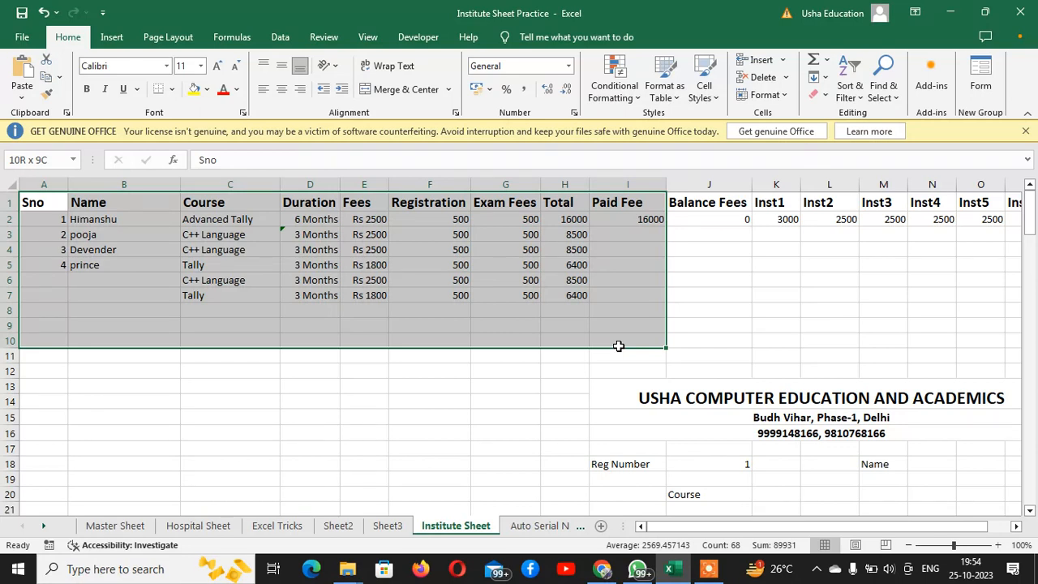
{"action": "left_click_drag", "start_coordinate": [618, 346], "coordinate": [735, 339]}
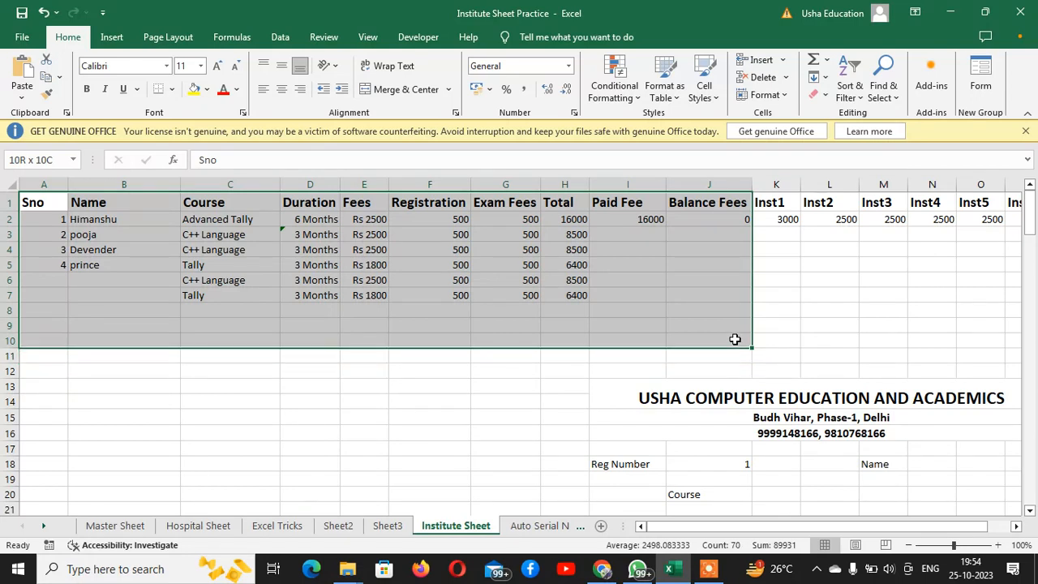
{"action": "left_click_drag", "start_coordinate": [735, 339], "coordinate": [735, 339]}
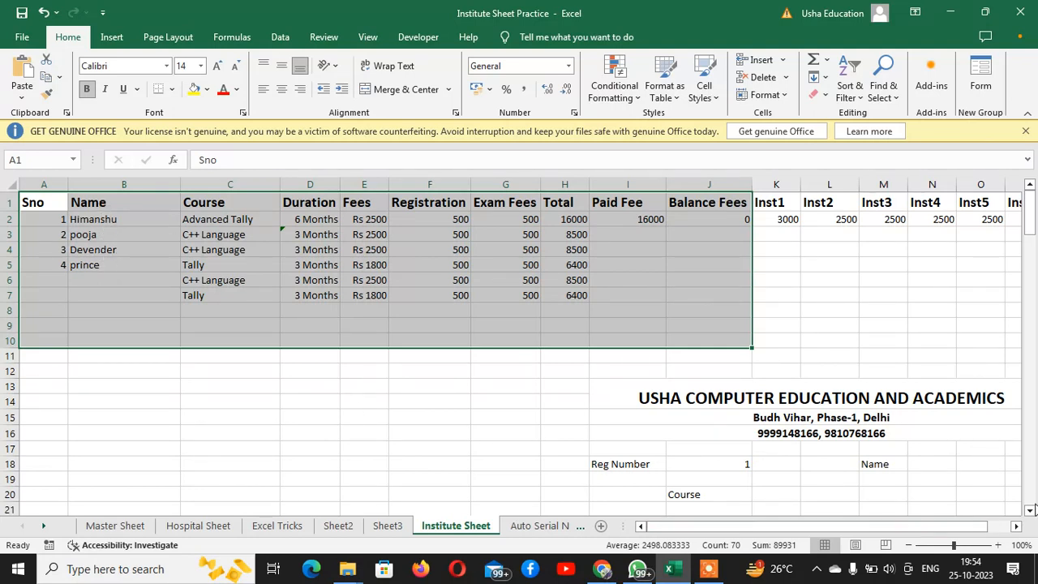
Enter the formula =VLOOKUP(J18,A1:J10,2) in cell N18 beside the Name label
{"action": "left_click_drag", "start_coordinate": [865, 529], "coordinate": [885, 529]}
{"action": "left_click", "coordinate": [871, 464]}
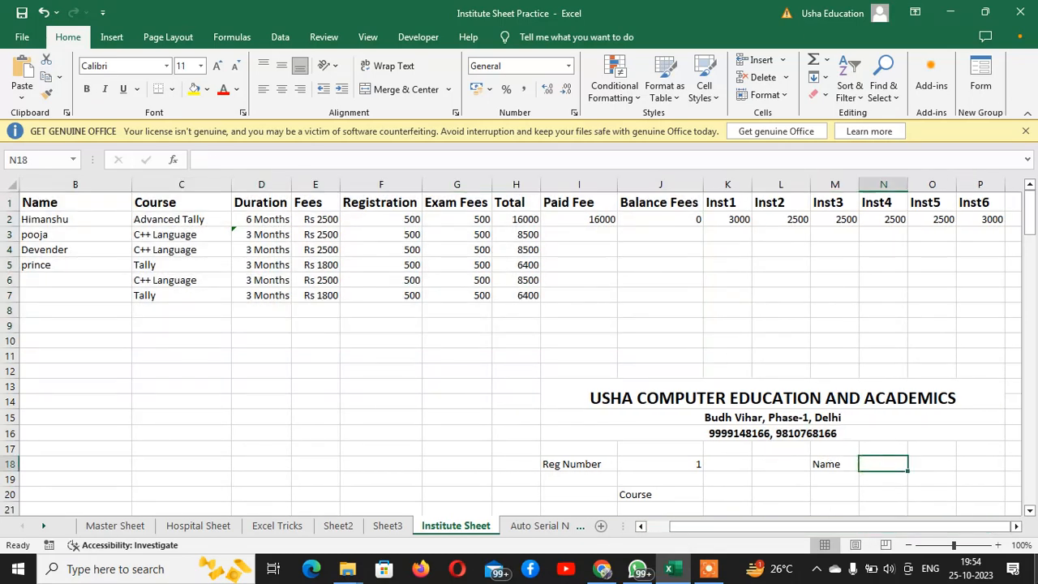
{"action": "type", "text": "=vlook"}
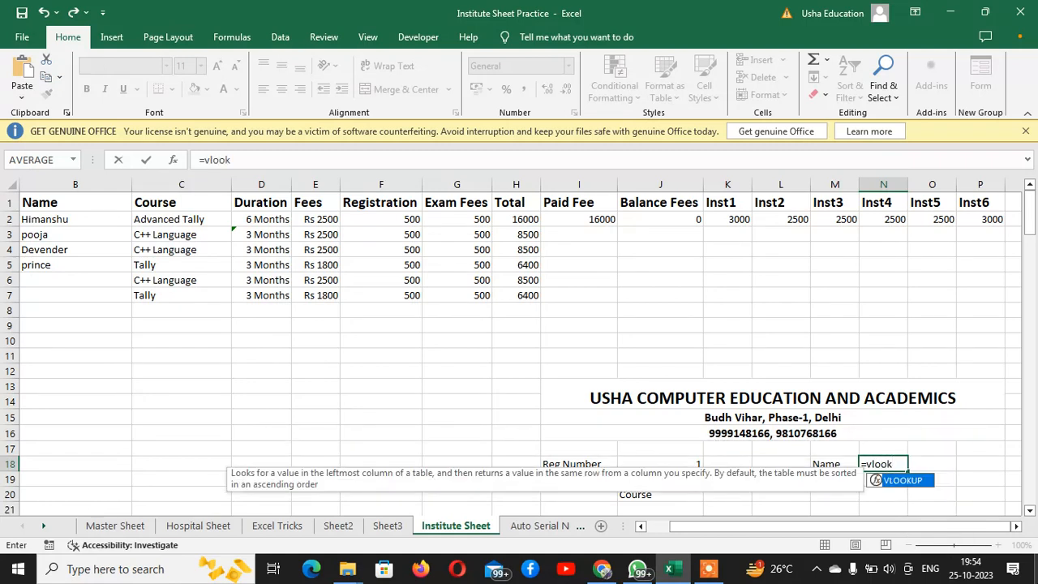
{"action": "type", "text": "up("}
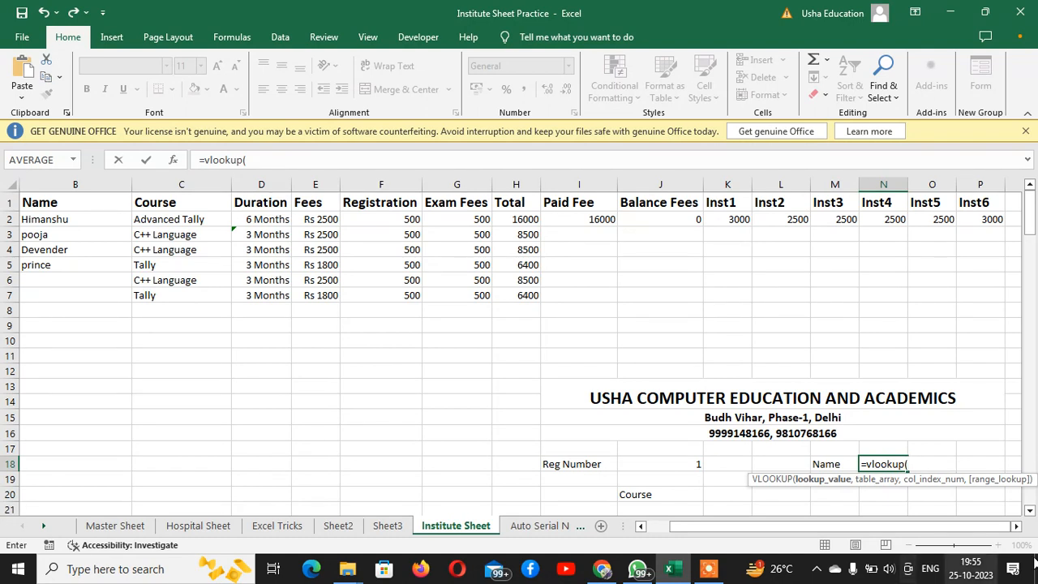
{"action": "left_click", "coordinate": [652, 463]}
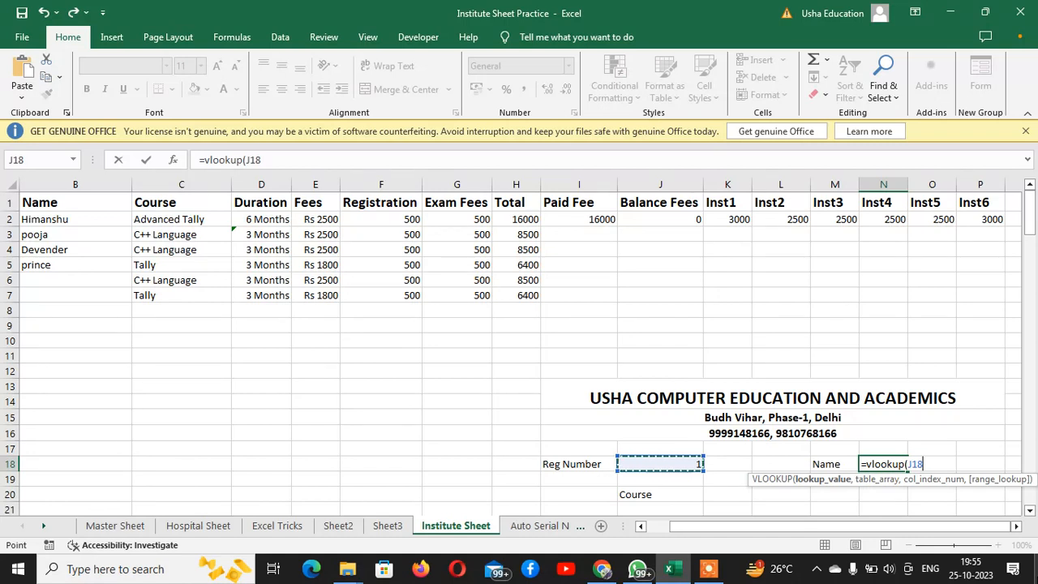
{"action": "type", "text": ","}
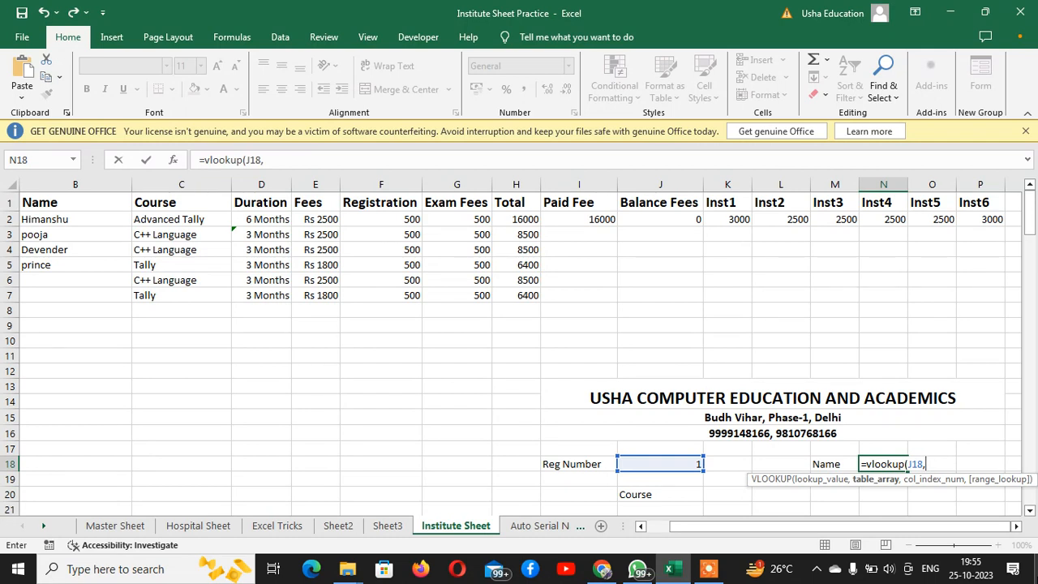
{"action": "type", "text": "a1:j10"}
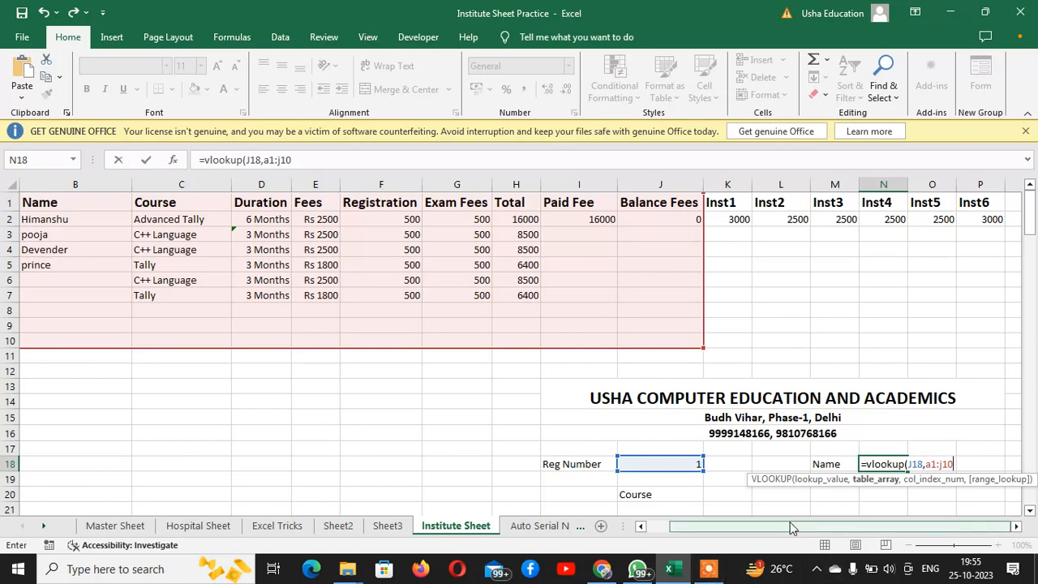
{"action": "left_click_drag", "start_coordinate": [790, 525], "coordinate": [865, 533]}
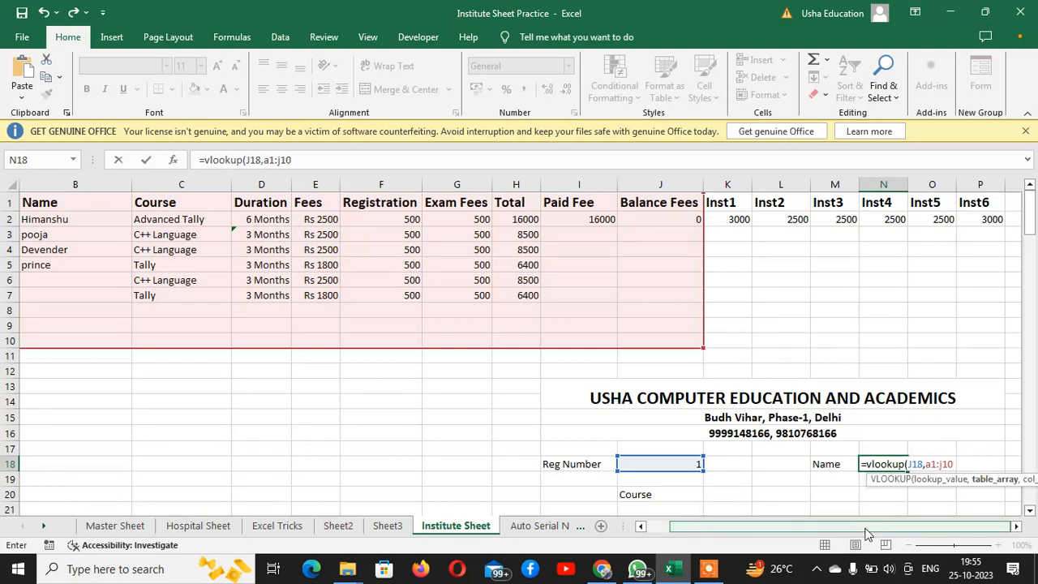
{"action": "type", "text": ","}
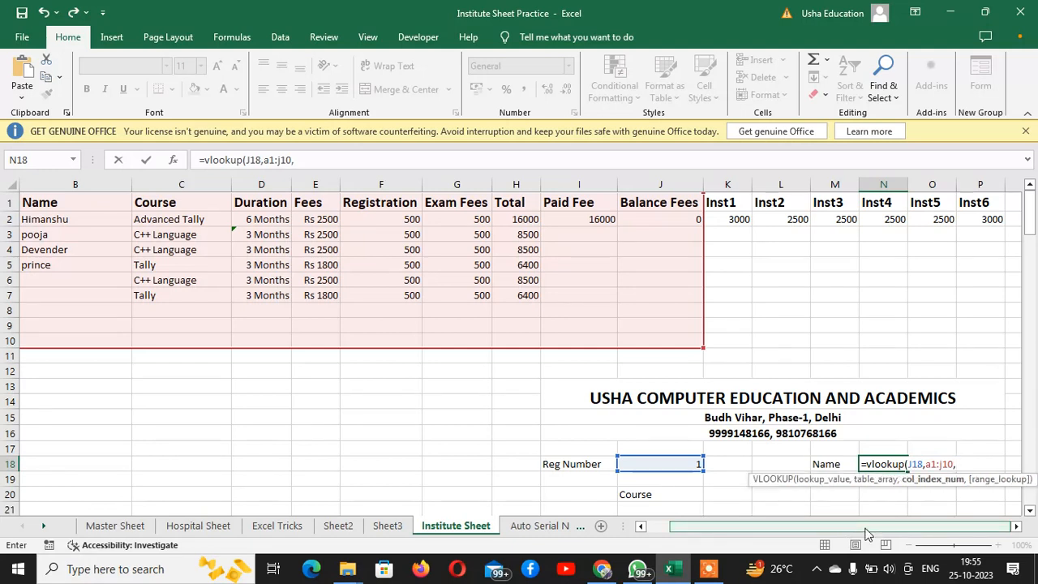
{"action": "type", "text": "2)"}
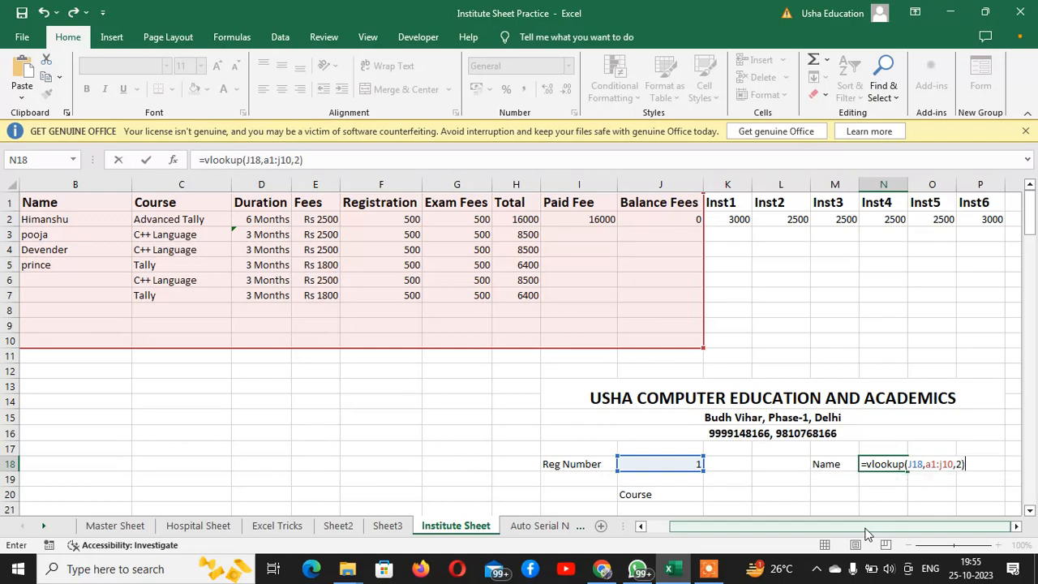
{"action": "key", "text": "Return"}
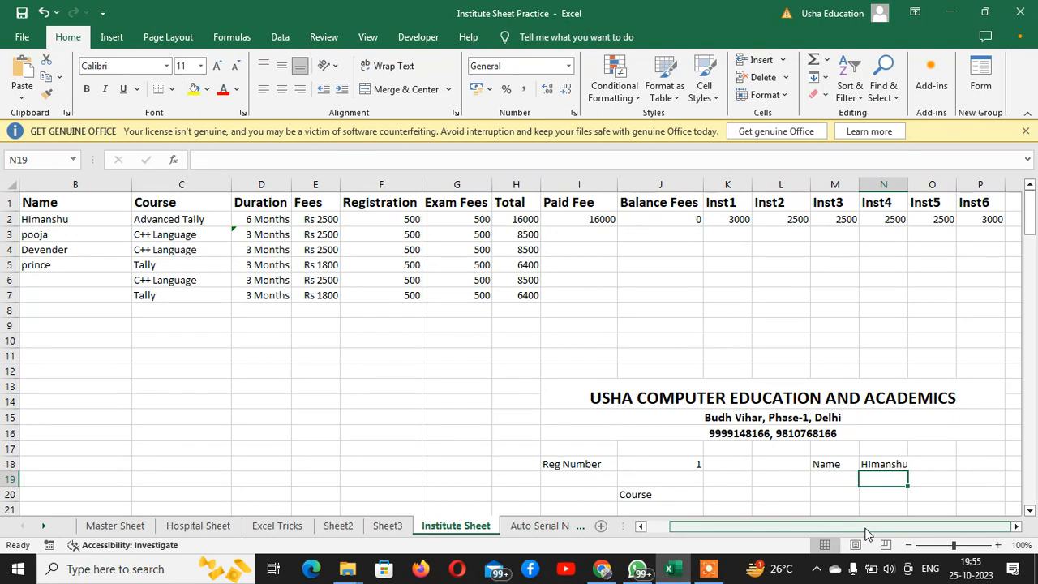
Test the name lookup by changing the Reg Number in J18 to 4 and finally to 3
{"action": "key", "text": "Up"}
{"action": "key", "text": "Left"}
{"action": "key", "text": "Left"}
{"action": "key", "text": "Left"}
{"action": "key", "text": "Left"}
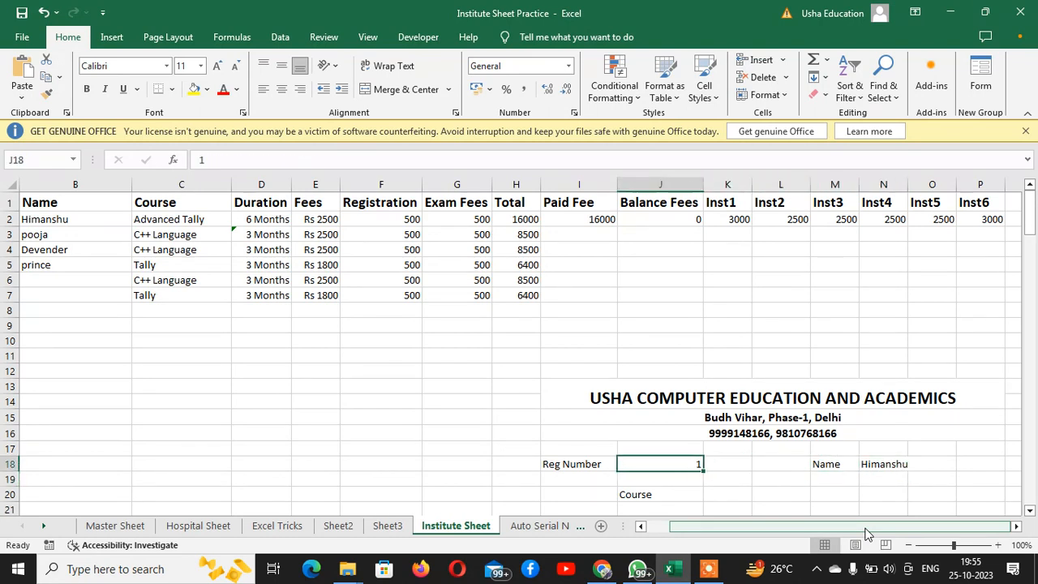
{"action": "type", "text": "4"}
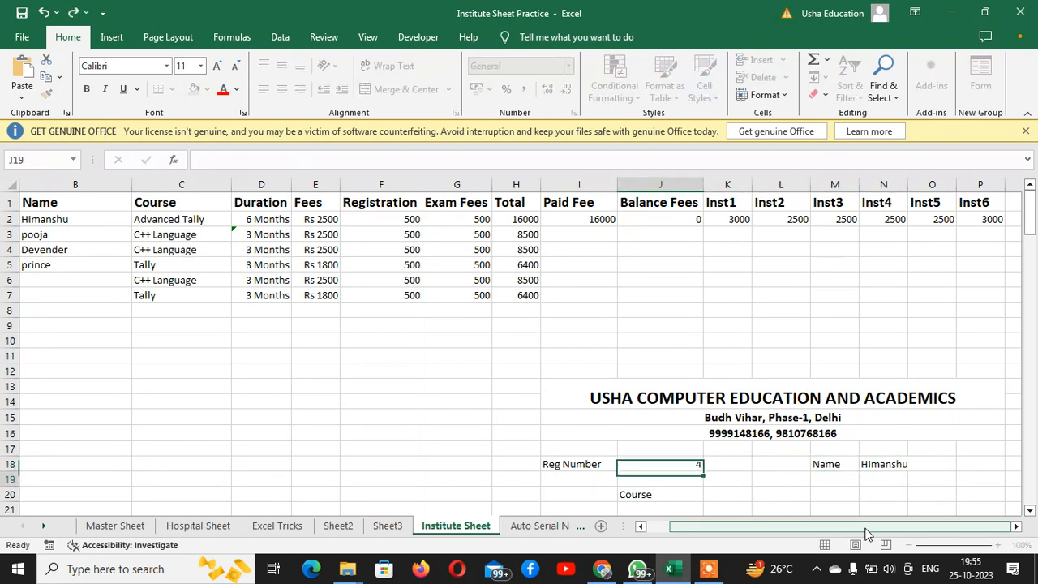
{"action": "key", "text": "Return"}
{"action": "key", "text": "Up"}
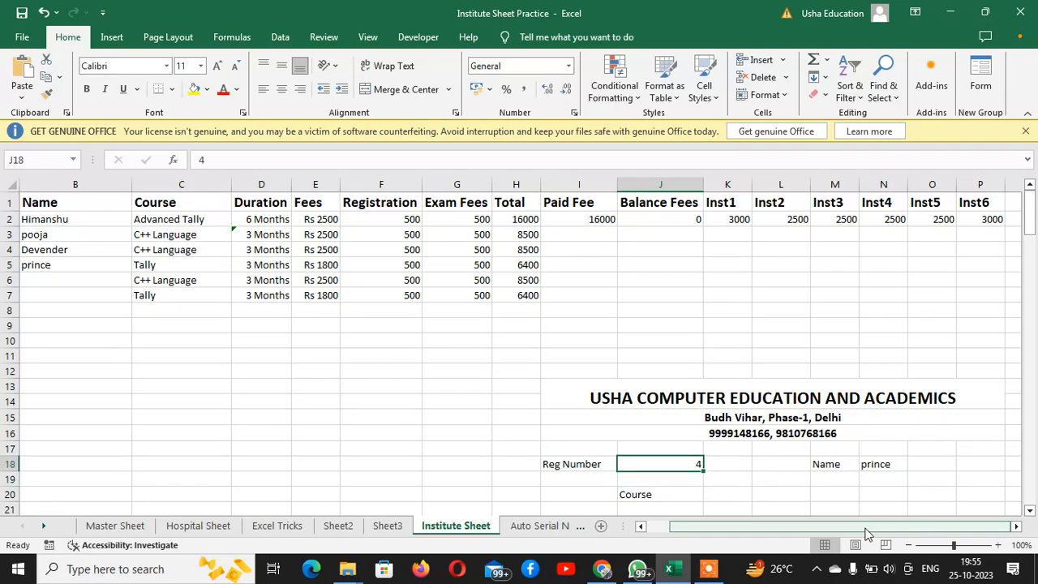
{"action": "type", "text": "3"}
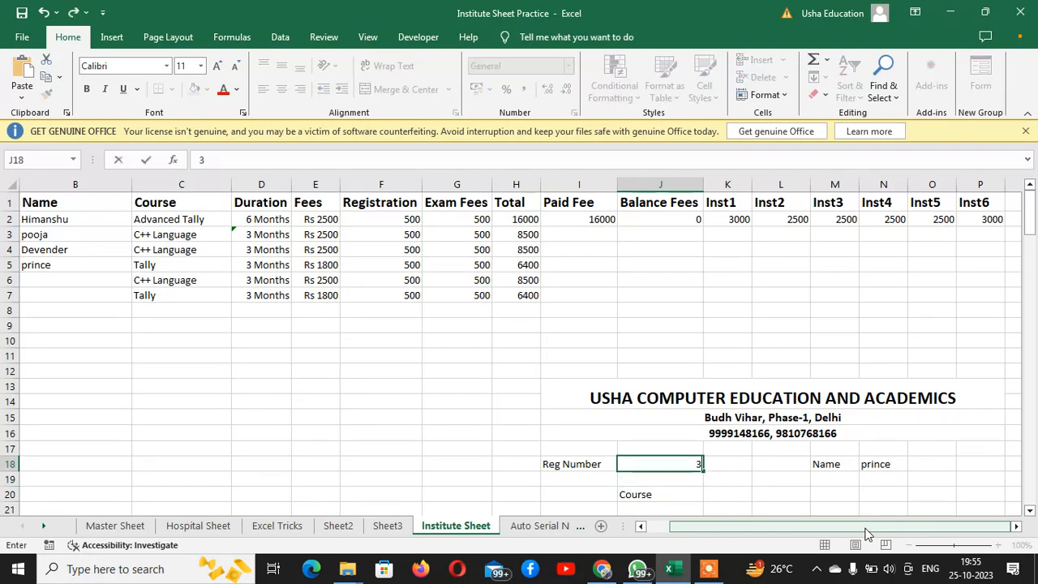
{"action": "key", "text": "Return"}
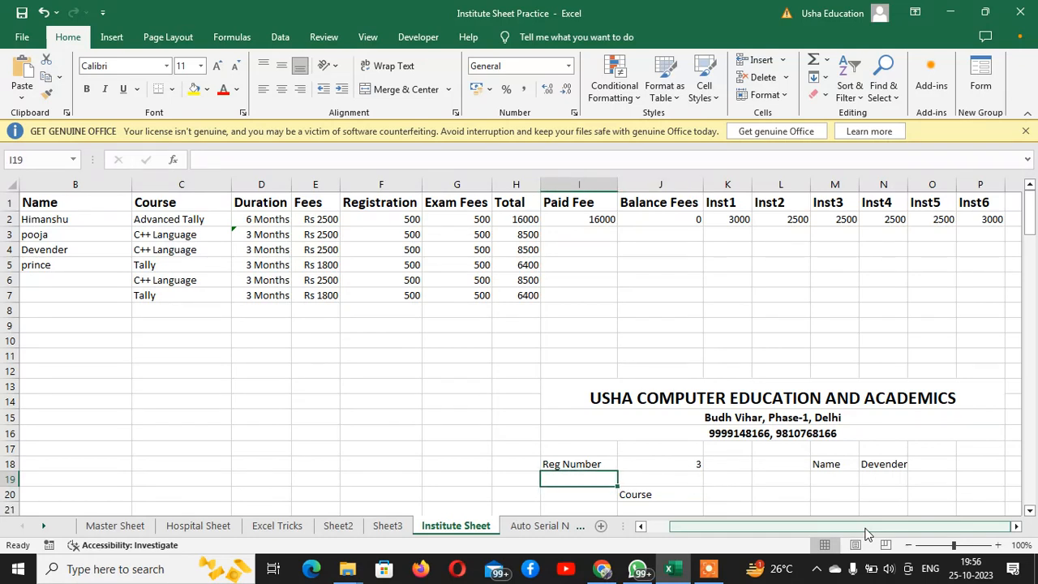
Examine the fee table's headings and columns, starting from Sno, against the fields of the receipt form
{"action": "key", "text": "Right"}
{"action": "key", "text": "Down"}
{"action": "key", "text": "Left"}
{"action": "key", "text": "Left"}
{"action": "key", "text": "Left"}
{"action": "key", "text": "Left"}
{"action": "key", "text": "Left"}
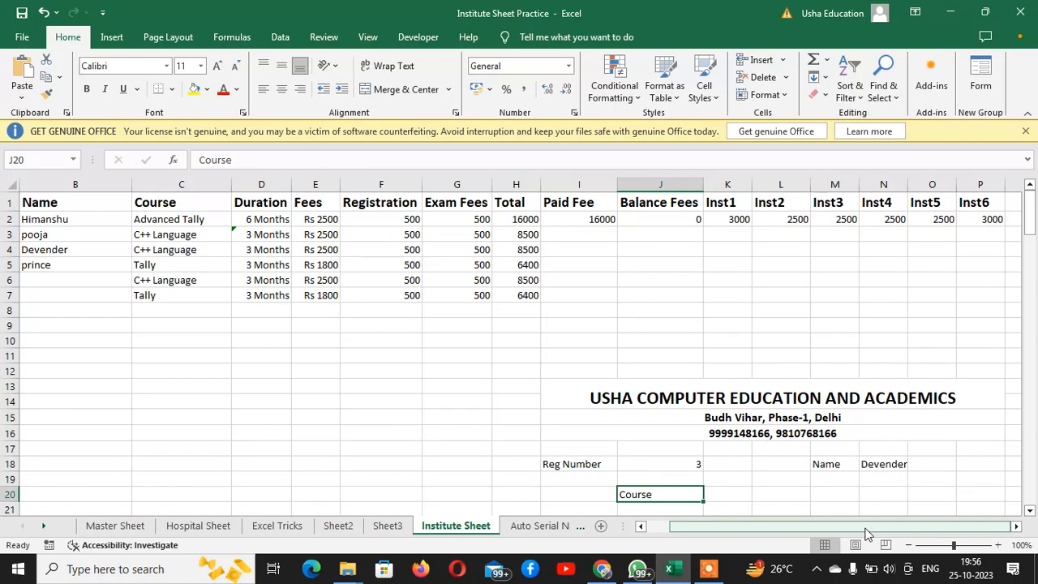
{"action": "key", "text": "Right"}
{"action": "key", "text": "Up"}
{"action": "key", "text": "Up"}
{"action": "key", "text": "Up"}
{"action": "key", "text": "Up"}
{"action": "key", "text": "Up"}
{"action": "key", "text": "Up"}
{"action": "key", "text": "Up"}
{"action": "key", "text": "Up"}
{"action": "key", "text": "Up"}
{"action": "key", "text": "Up"}
{"action": "key", "text": "Up"}
{"action": "key", "text": "Up"}
{"action": "key", "text": "Up"}
{"action": "key", "text": "Up"}
{"action": "key", "text": "Up"}
{"action": "key", "text": "Up"}
{"action": "key", "text": "Up"}
{"action": "key", "text": "Up"}
{"action": "key", "text": "Up"}
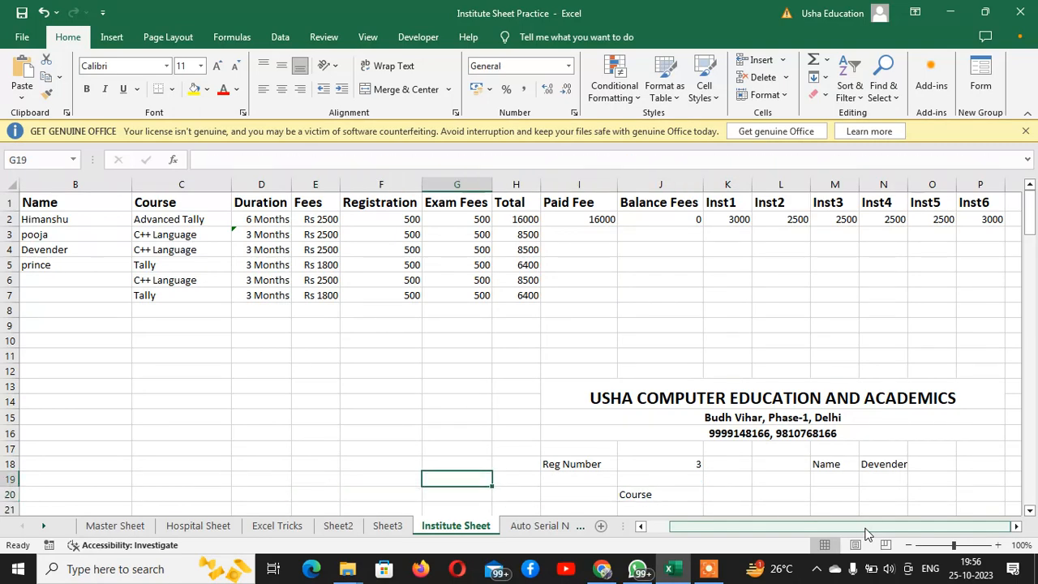
{"action": "key", "text": "Left"}
{"action": "key", "text": "Left"}
{"action": "key", "text": "Left"}
{"action": "key", "text": "Left"}
{"action": "key", "text": "Left"}
{"action": "key", "text": "Left"}
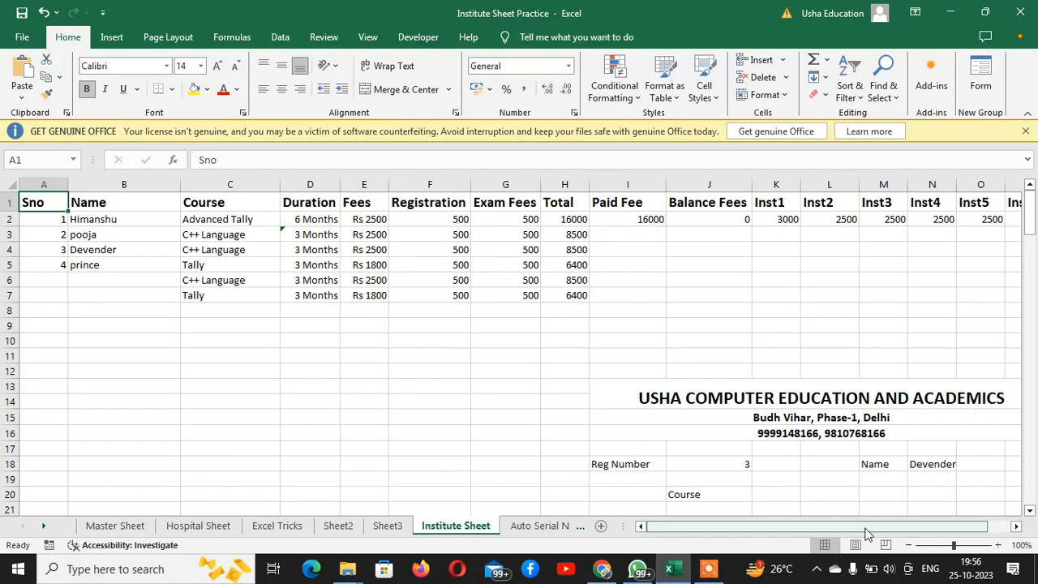
{"action": "key", "text": "Right"}
{"action": "key", "text": "Right"}
{"action": "key", "text": "Right"}
{"action": "key", "text": "Right"}
{"action": "key", "text": "Right"}
{"action": "key", "text": "Right"}
{"action": "key", "text": "Right"}
{"action": "key", "text": "Right"}
{"action": "key", "text": "Right"}
{"action": "key", "text": "Right"}
{"action": "key", "text": "Right"}
{"action": "key", "text": "Right"}
{"action": "key", "text": "Right"}
{"action": "key", "text": "Right"}
{"action": "key", "text": "Right"}
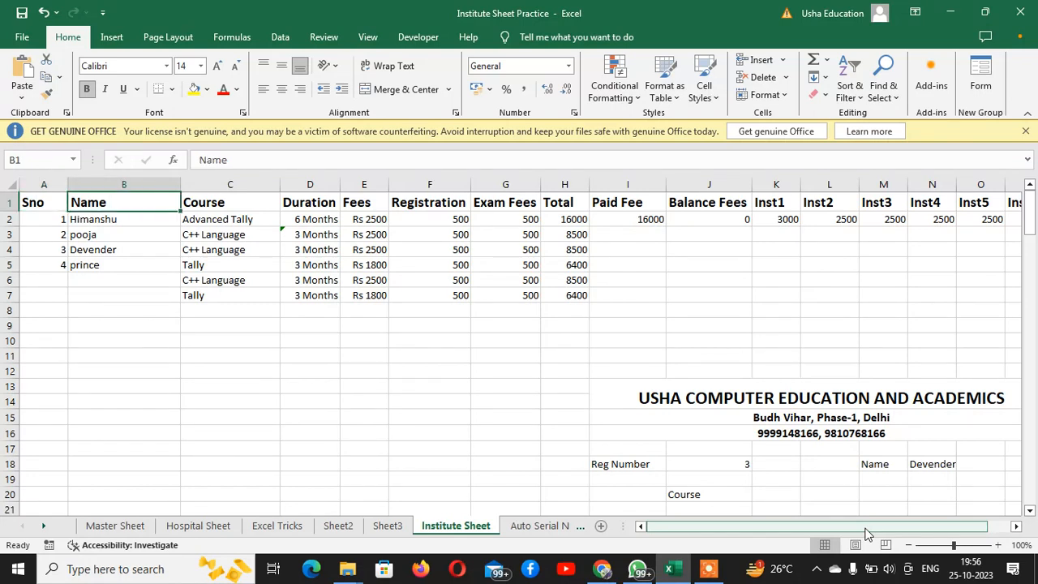
{"action": "key", "text": "Down"}
{"action": "key", "text": "Down"}
{"action": "key", "text": "Down"}
{"action": "key", "text": "Down"}
{"action": "key", "text": "Down"}
{"action": "key", "text": "Down"}
{"action": "key", "text": "Down"}
{"action": "key", "text": "Down"}
{"action": "key", "text": "Down"}
{"action": "key", "text": "Down"}
{"action": "key", "text": "Down"}
{"action": "key", "text": "Down"}
{"action": "key", "text": "Down"}
{"action": "key", "text": "Down"}
{"action": "key", "text": "Down"}
{"action": "key", "text": "Down"}
{"action": "key", "text": "Down"}
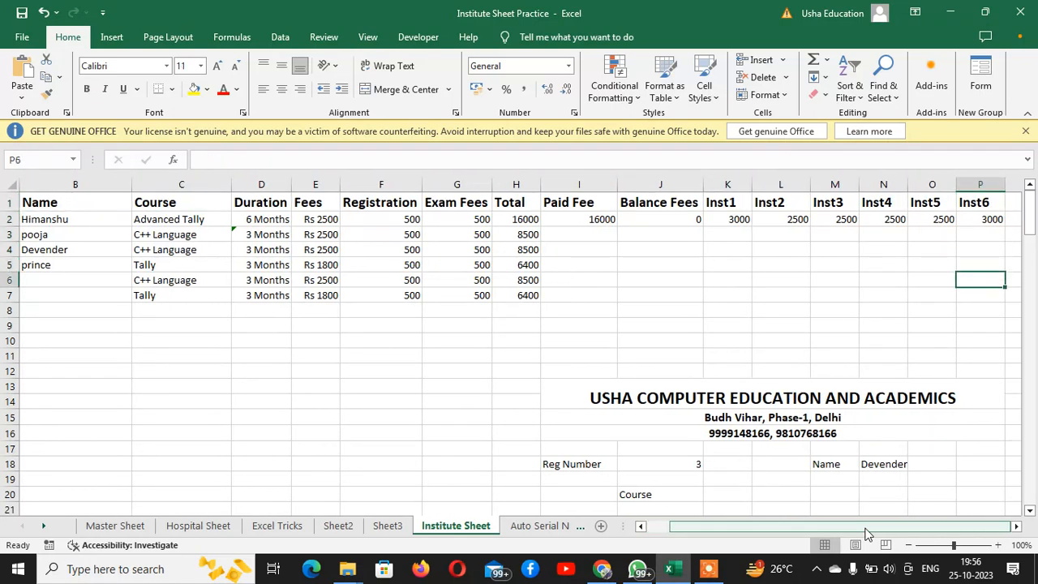
Copy the full text of the VLOOKUP formula from cell N18 and leave the formula as it is
{"action": "key", "text": "Left"}
{"action": "key", "text": "Left"}
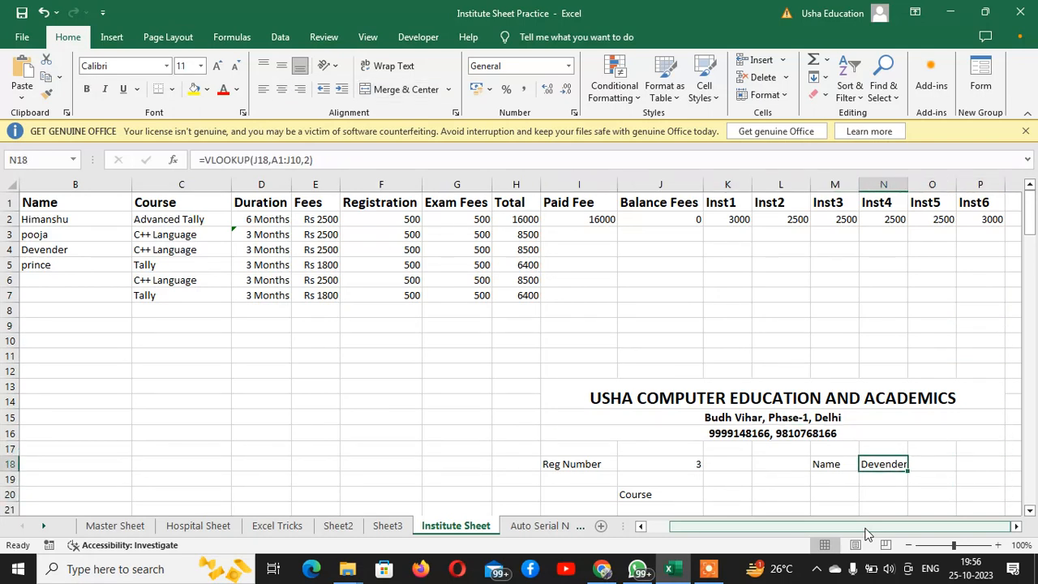
{"action": "key", "text": "F2"}
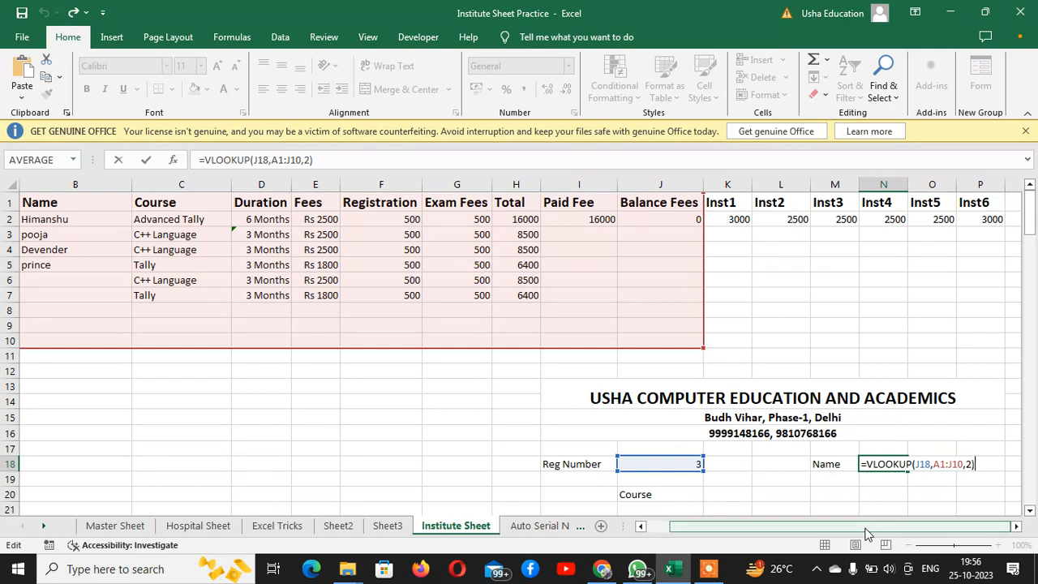
{"action": "key", "text": "shift+Left"}
{"action": "key", "text": "shift+Left"}
{"action": "key", "text": "shift+Left"}
{"action": "key", "text": "shift+Left"}
{"action": "key", "text": "shift+Left"}
{"action": "key", "text": "shift+Left"}
{"action": "key", "text": "shift+Left"}
{"action": "key", "text": "shift+Left"}
{"action": "key", "text": "shift+Left"}
{"action": "key", "text": "shift+Left"}
{"action": "key", "text": "shift+Left"}
{"action": "key", "text": "shift+Left"}
{"action": "key", "text": "shift+Left"}
{"action": "key", "text": "shift+Left"}
{"action": "key", "text": "shift+Left"}
{"action": "key", "text": "shift+Left"}
{"action": "key", "text": "shift+Left"}
{"action": "key", "text": "shift+Left"}
{"action": "key", "text": "shift+Left"}
{"action": "key", "text": "shift+Left"}
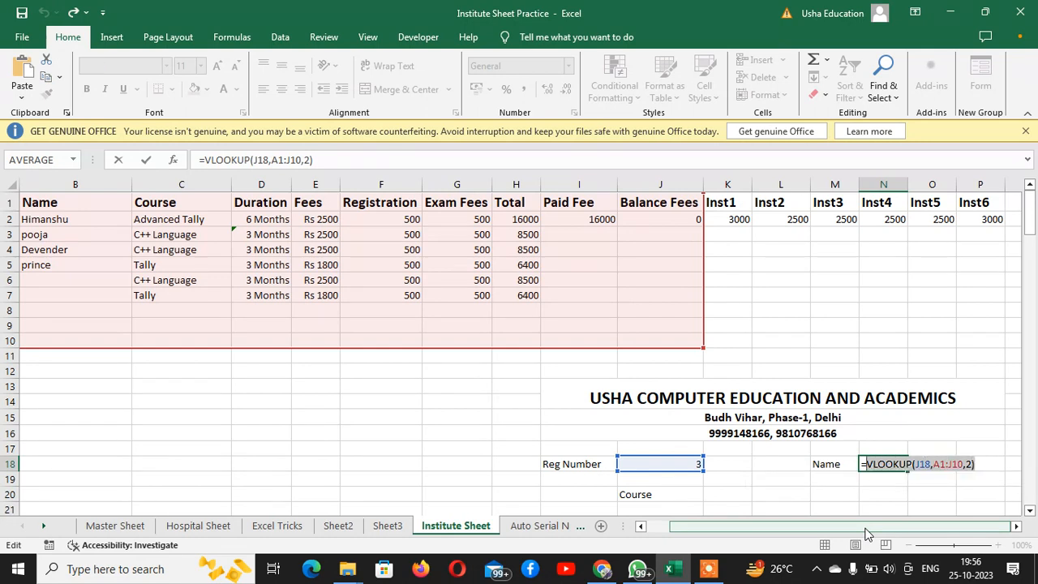
{"action": "key", "text": "shift+Left"}
{"action": "key", "text": "Return"}
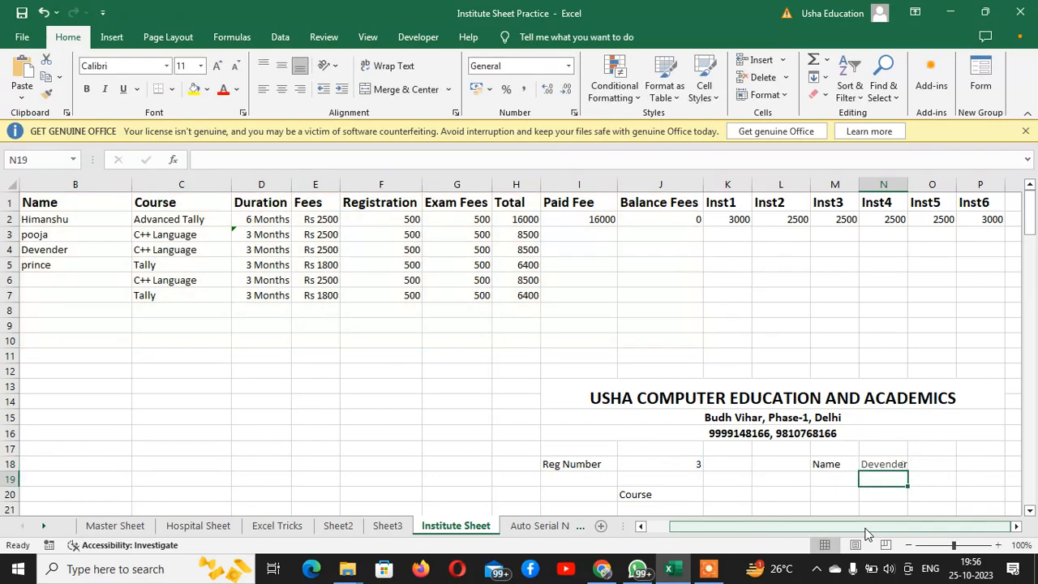
Paste the copied VLOOKUP formula into K20 beside Course and dismiss the paste options
{"action": "key", "text": "Left"}
{"action": "key", "text": "Left"}
{"action": "key", "text": "Left"}
{"action": "key", "text": "Down"}
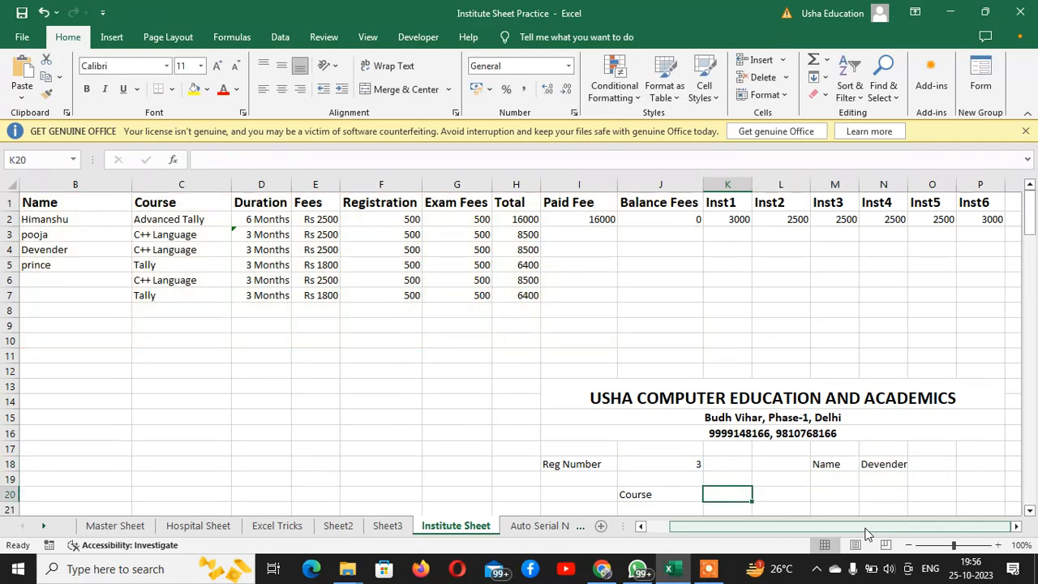
{"action": "type", "text": "Devender"}
{"action": "key", "text": "Down"}
{"action": "key", "text": "ctrl"}
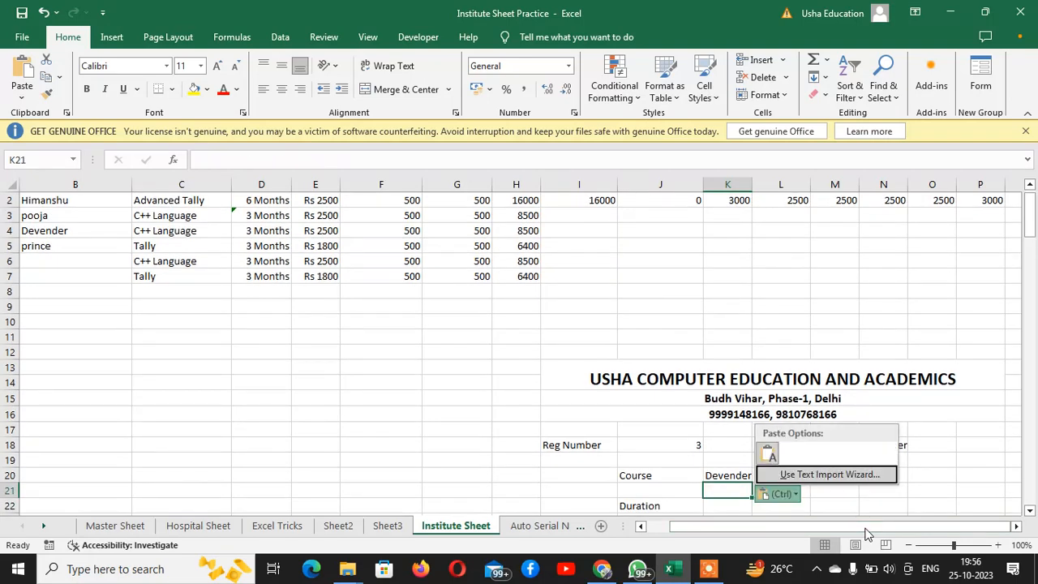
{"action": "key", "text": "Escape"}
Paste the same VLOOKUP formula into K22, K24 and K25 beside Duration, Paid Fees and Balance Fees
{"action": "key", "text": "Down"}
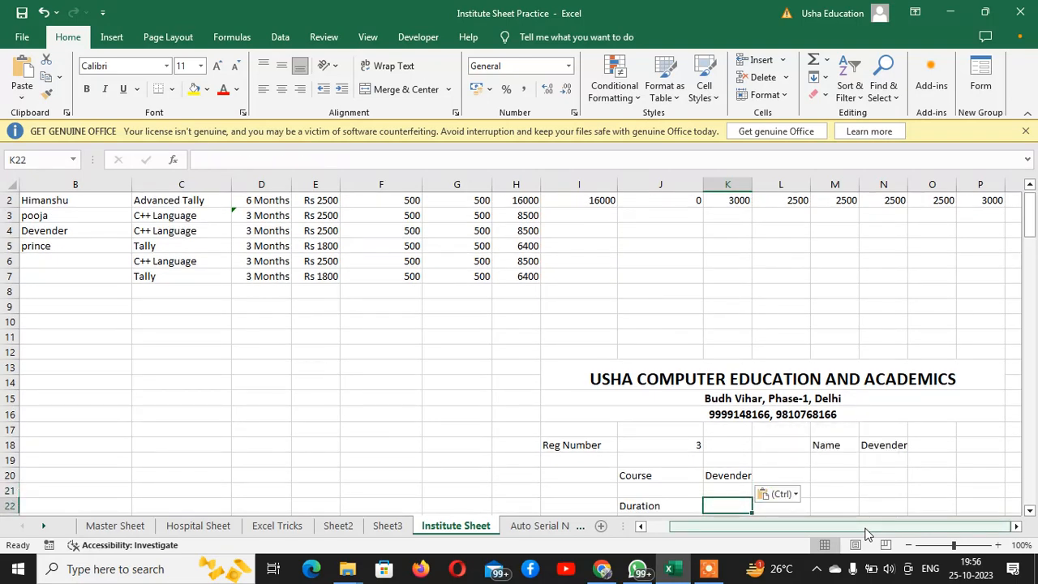
{"action": "type", "text": "Devender"}
{"action": "key", "text": "Down"}
{"action": "key", "text": "Down"}
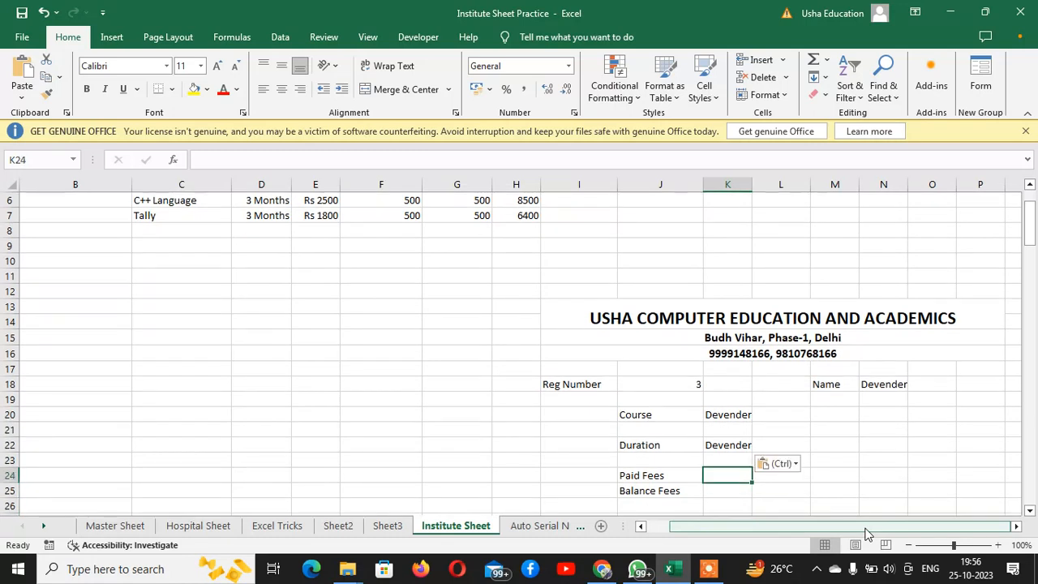
{"action": "key", "text": "ctrl+v"}
{"action": "key", "text": "Down"}
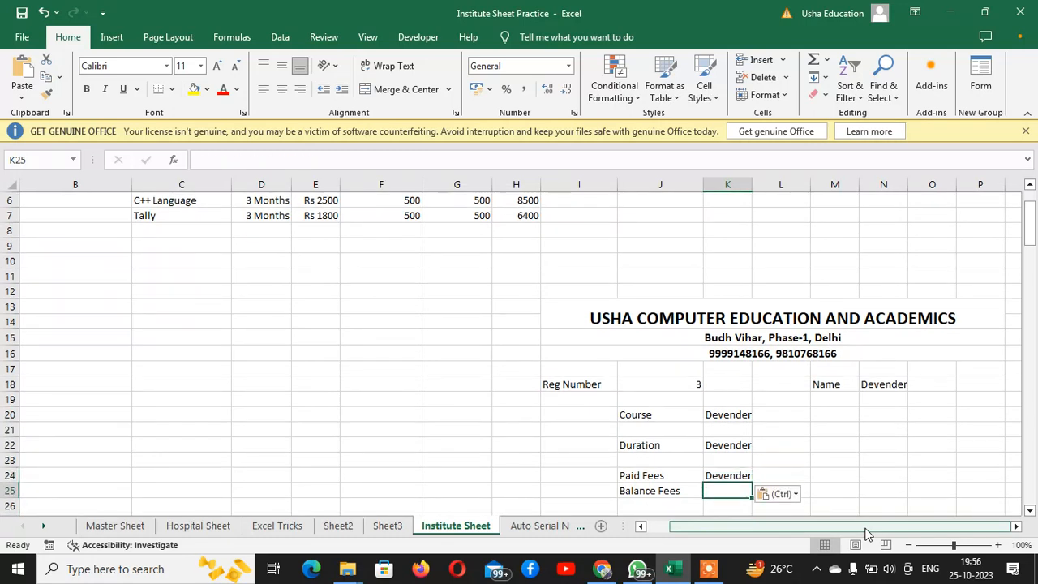
{"action": "key", "text": "ctrl+v"}
Set the column index of the Course VLOOKUP formula in K20 to 3
{"action": "key", "text": "Up"}
{"action": "key", "text": "Up"}
{"action": "key", "text": "Up"}
{"action": "key", "text": "Up"}
{"action": "key", "text": "Up"}
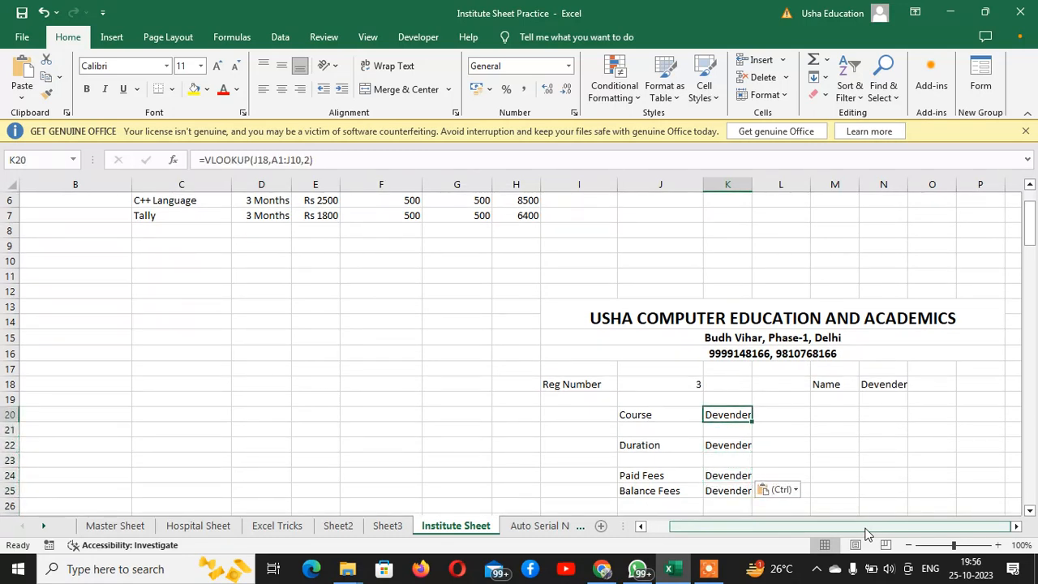
{"action": "key", "text": "F2"}
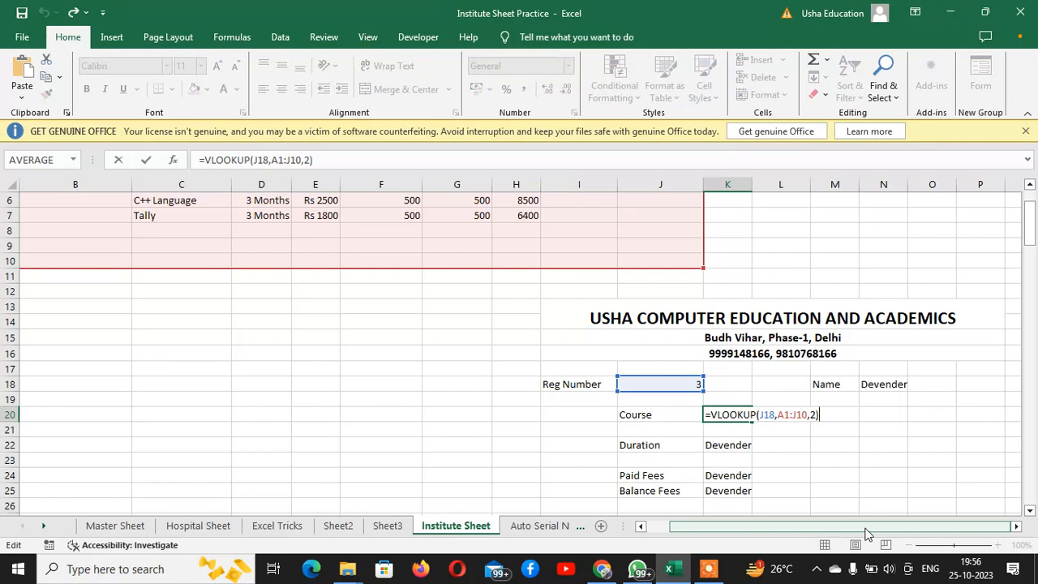
{"action": "key", "text": "Left"}
{"action": "key", "text": "BackSpace"}
{"action": "type", "text": "3"}
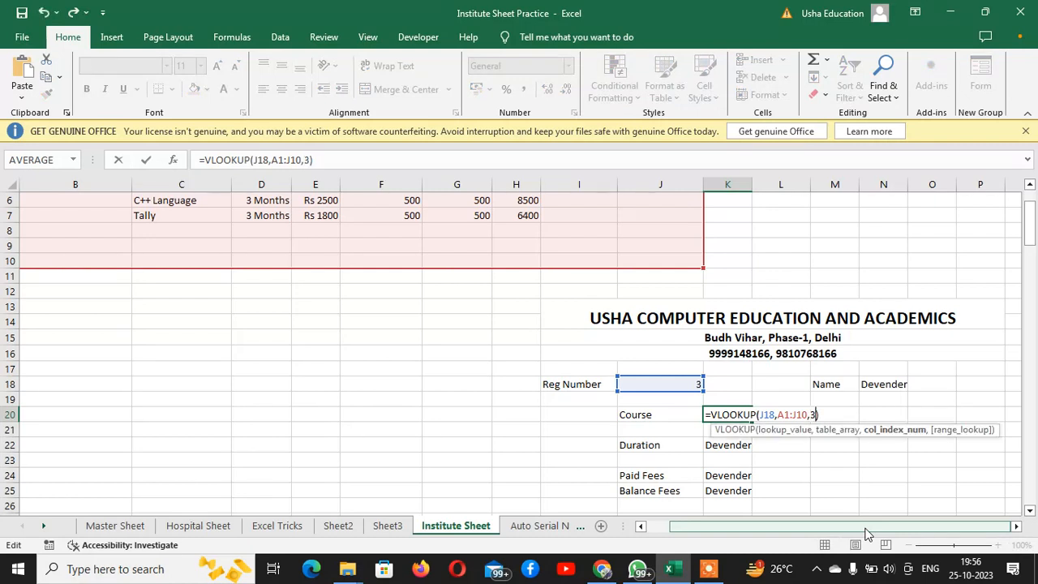
{"action": "key", "text": "Return"}
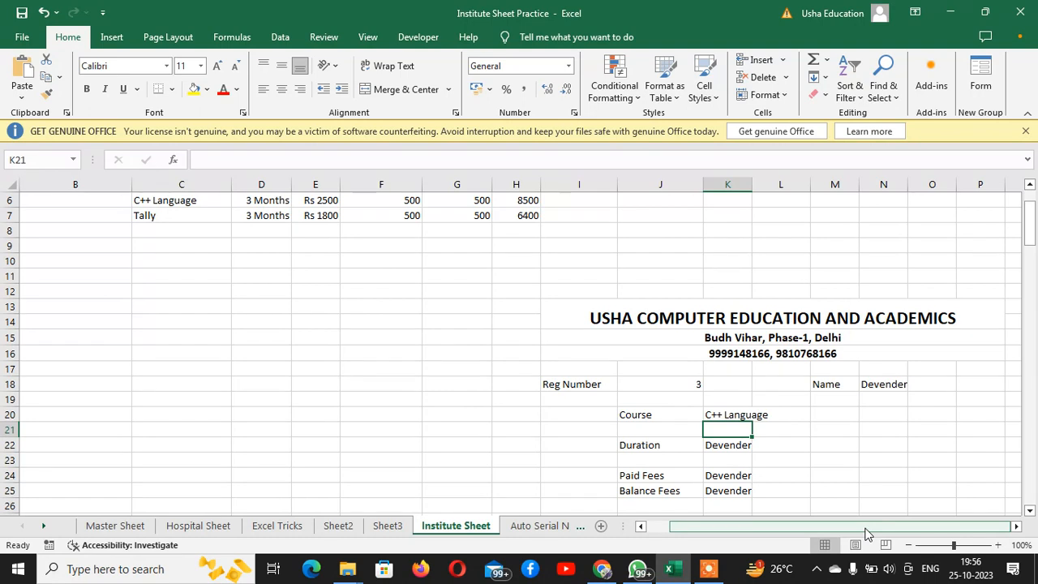
Set the column index of the Duration VLOOKUP formula in K22 to 4
{"action": "key", "text": "Down"}
{"action": "key", "text": "F2"}
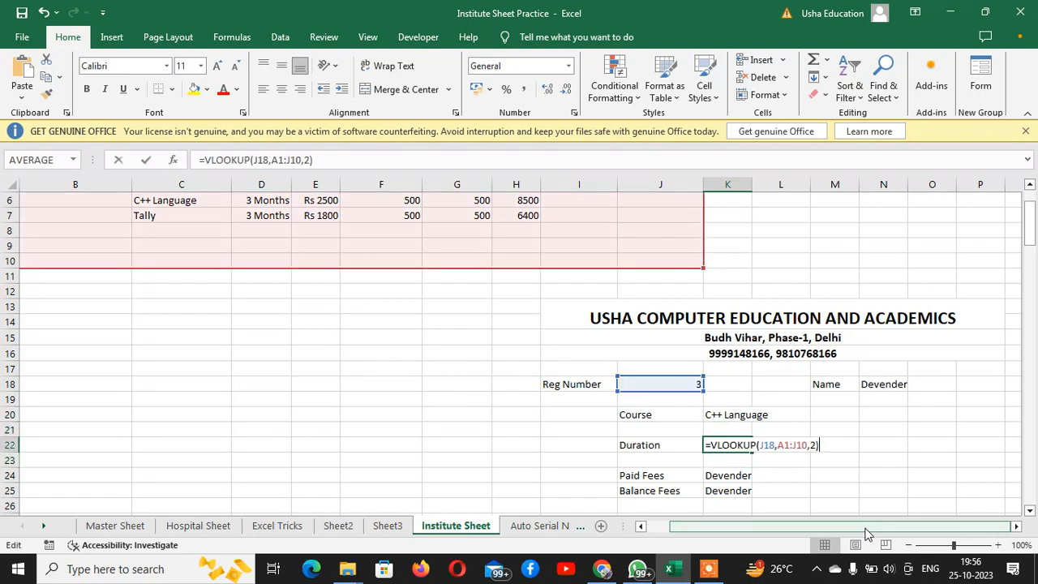
{"action": "key", "text": "Left"}
{"action": "key", "text": "BackSpace"}
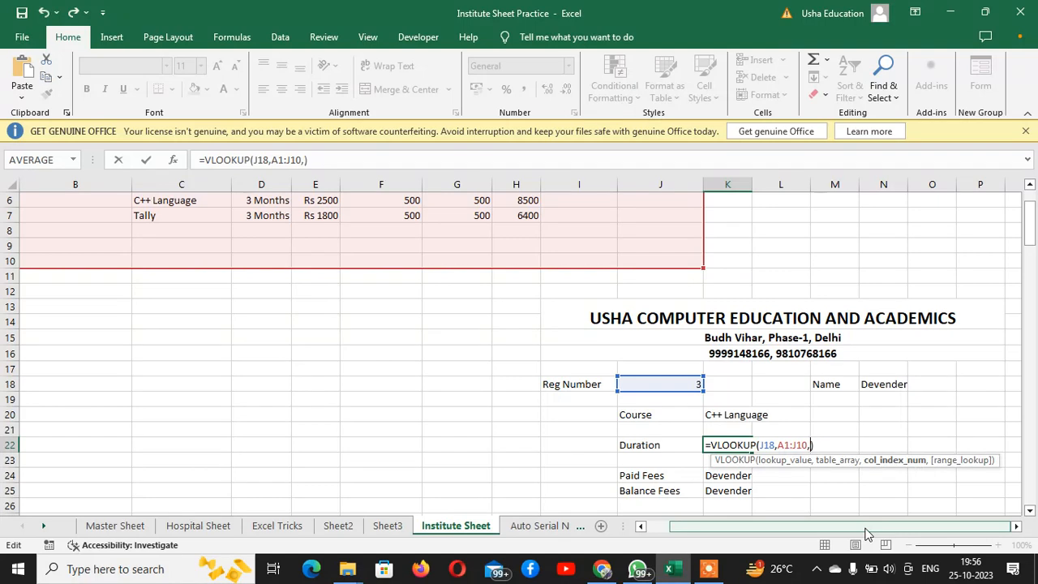
{"action": "type", "text": "4"}
{"action": "key", "text": "Return"}
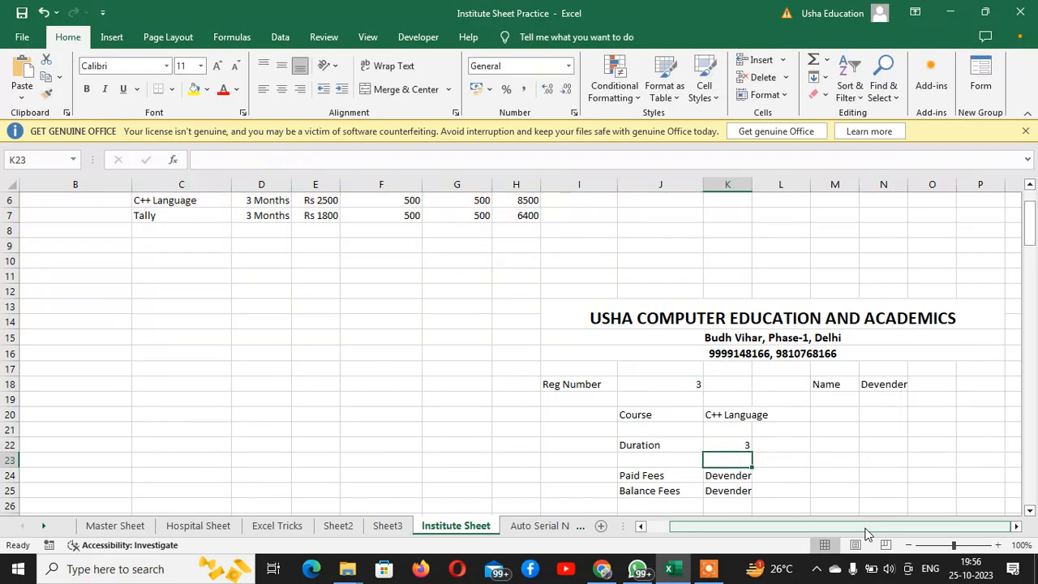
Count across the fee table's columns from Name to Paid Fee to determine the column index needed for Paid Fees
{"action": "key", "text": "Down"}
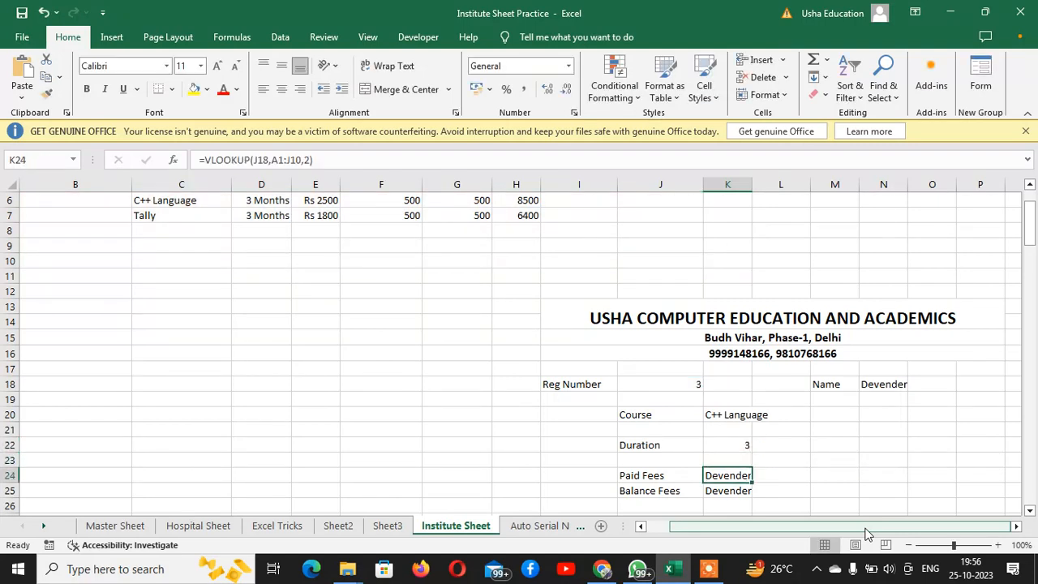
{"action": "left_click_drag", "start_coordinate": [1031, 230], "coordinate": [1032, 216]}
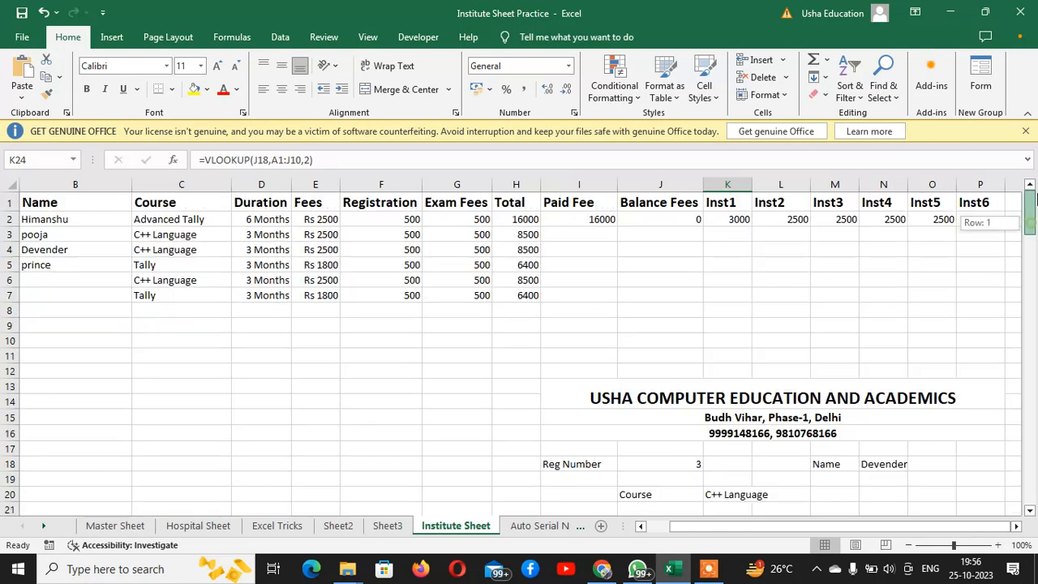
{"action": "left_click", "coordinate": [51, 222]}
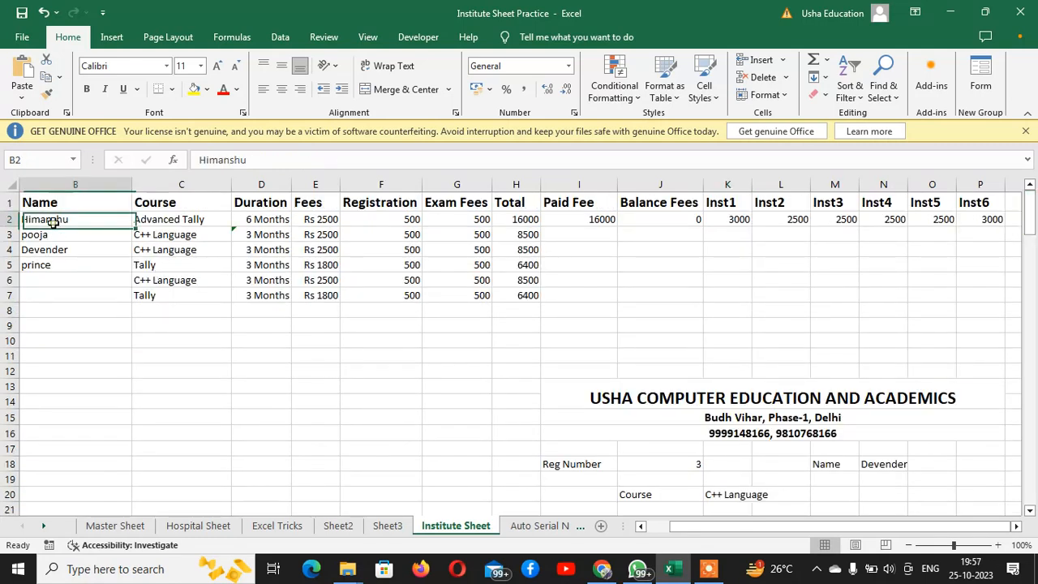
{"action": "left_click", "coordinate": [179, 221]}
{"action": "left_click", "coordinate": [264, 221]}
{"action": "left_click", "coordinate": [323, 218]}
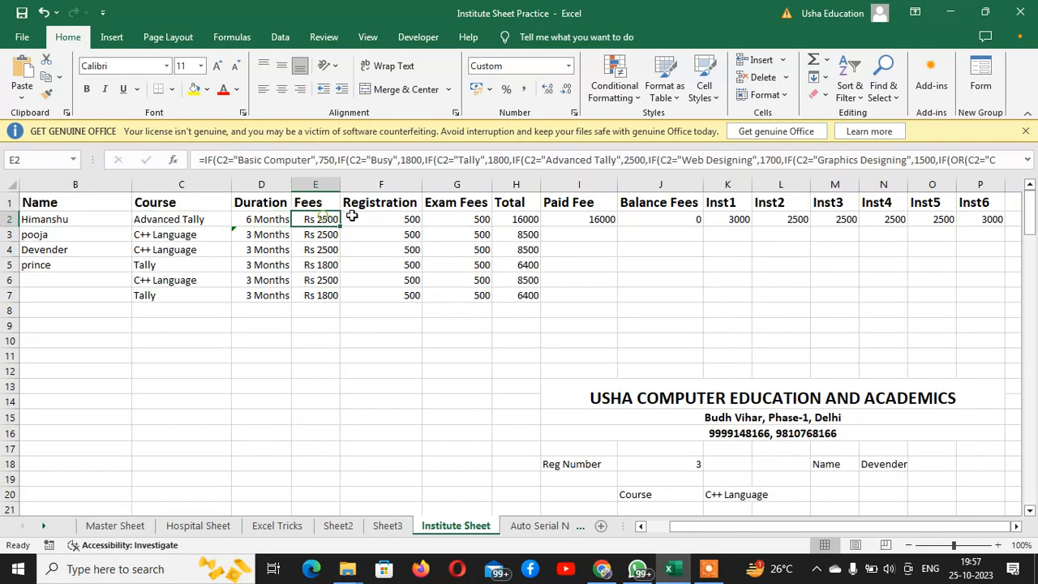
{"action": "left_click", "coordinate": [357, 217]}
{"action": "left_click", "coordinate": [455, 219]}
{"action": "left_click", "coordinate": [510, 217]}
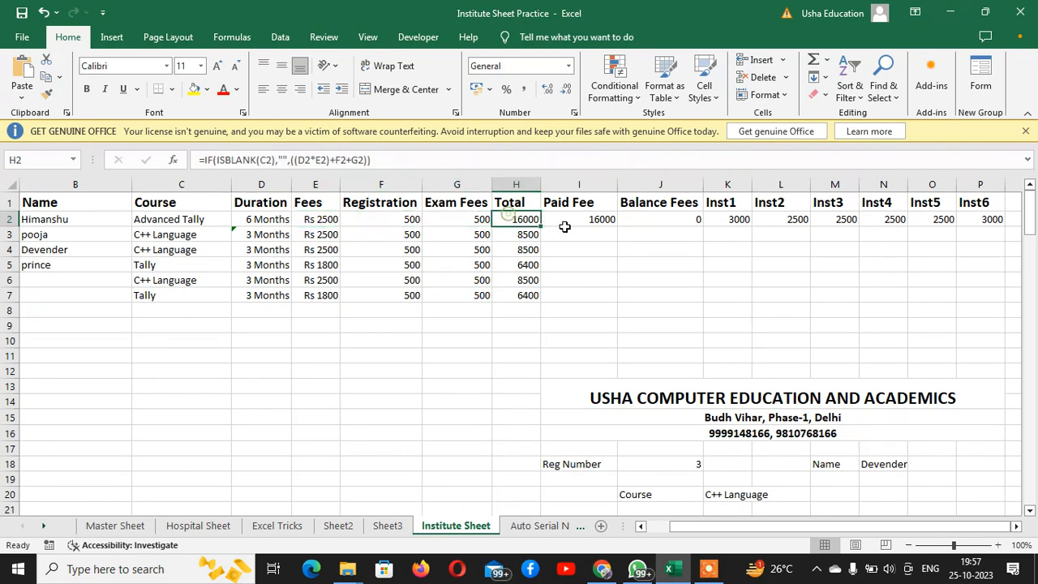
{"action": "left_click", "coordinate": [579, 220]}
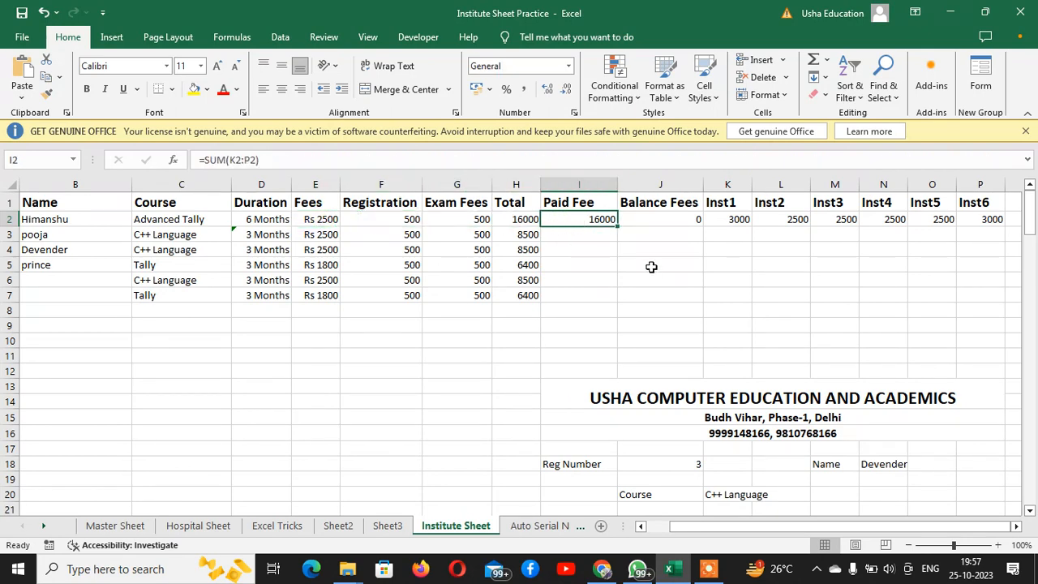
{"action": "scroll", "coordinate": [835, 445], "scroll_direction": "down", "scroll_amount": 2}
Change the column index of the Paid Fees VLOOKUP formula in K24 to the table's Paid Fee column
{"action": "left_click", "coordinate": [723, 458]}
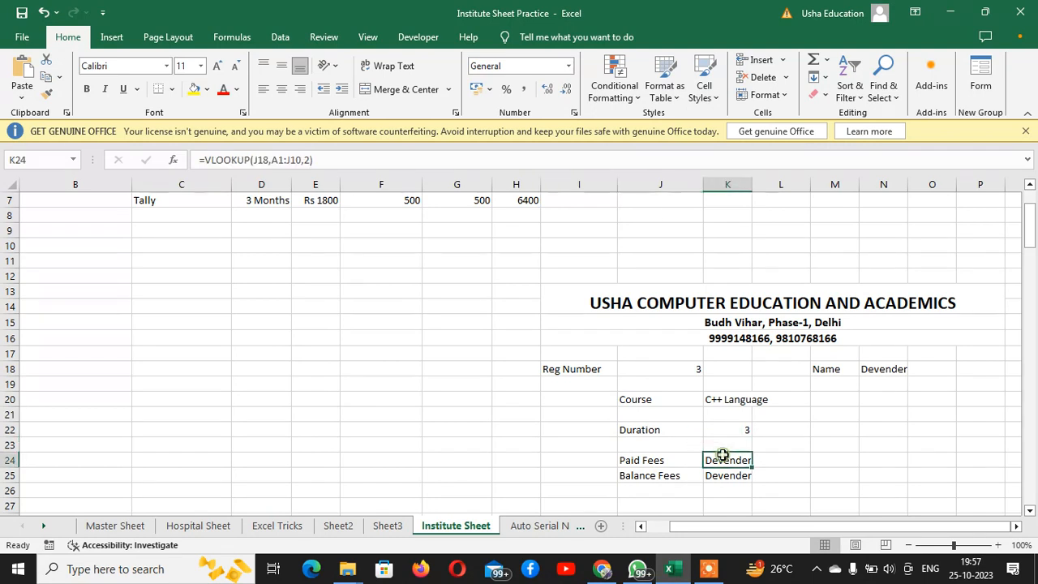
{"action": "double_click", "coordinate": [723, 458]}
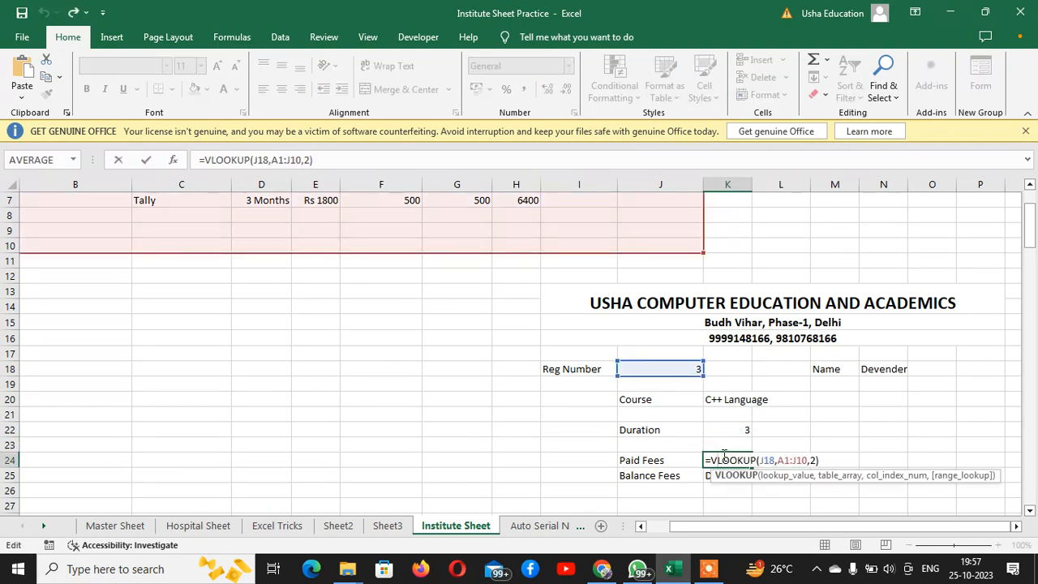
{"action": "key", "text": "Right"}
{"action": "key", "text": "Right"}
{"action": "key", "text": "Right"}
{"action": "key", "text": "Right"}
{"action": "key", "text": "Right"}
{"action": "key", "text": "Right"}
{"action": "key", "text": "Right"}
{"action": "key", "text": "Right"}
{"action": "key", "text": "Right"}
{"action": "key", "text": "Right"}
{"action": "key", "text": "Right"}
{"action": "key", "text": "Right"}
{"action": "key", "text": "Right"}
{"action": "key", "text": "Right"}
{"action": "key", "text": "Right"}
{"action": "key", "text": "Right"}
{"action": "key", "text": "Right"}
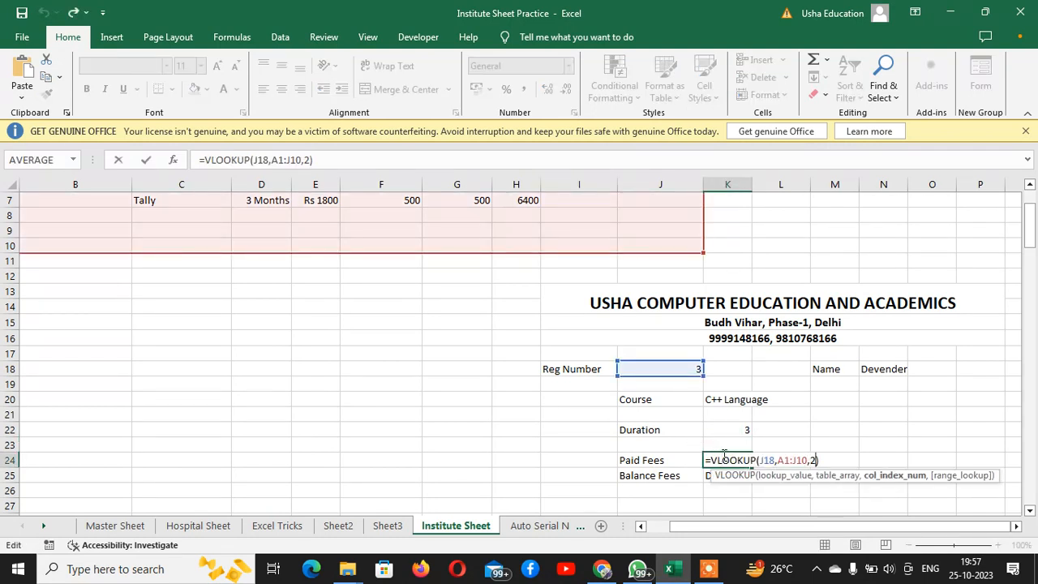
{"action": "key", "text": "Delete"}
{"action": "type", "text": "6"}
{"action": "key", "text": "Return"}
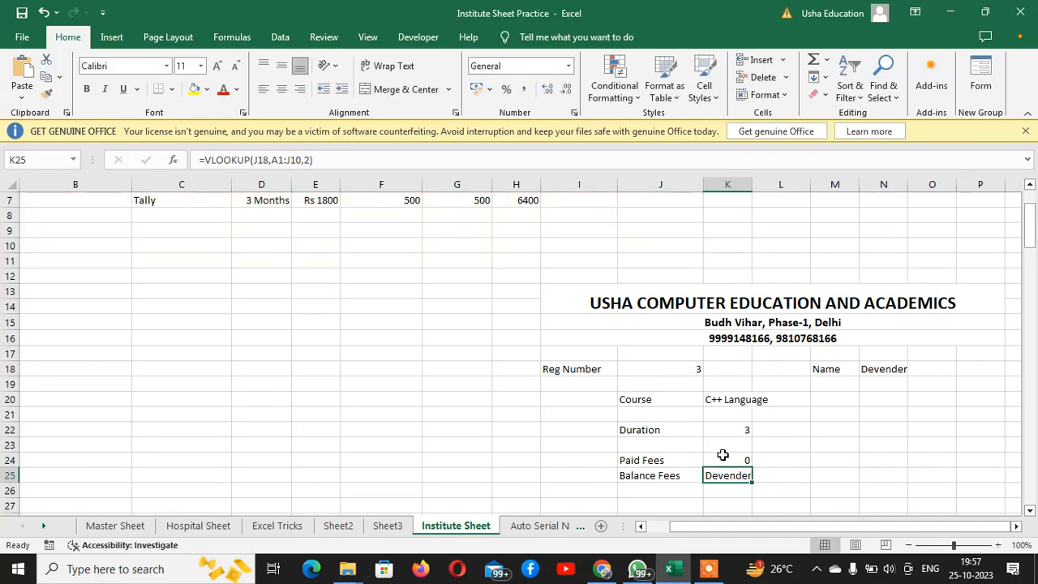
Change the column index of the Balance Fees VLOOKUP formula in K25 to the table's Balance Fees column
{"action": "left_click_drag", "start_coordinate": [1029, 231], "coordinate": [1033, 275]}
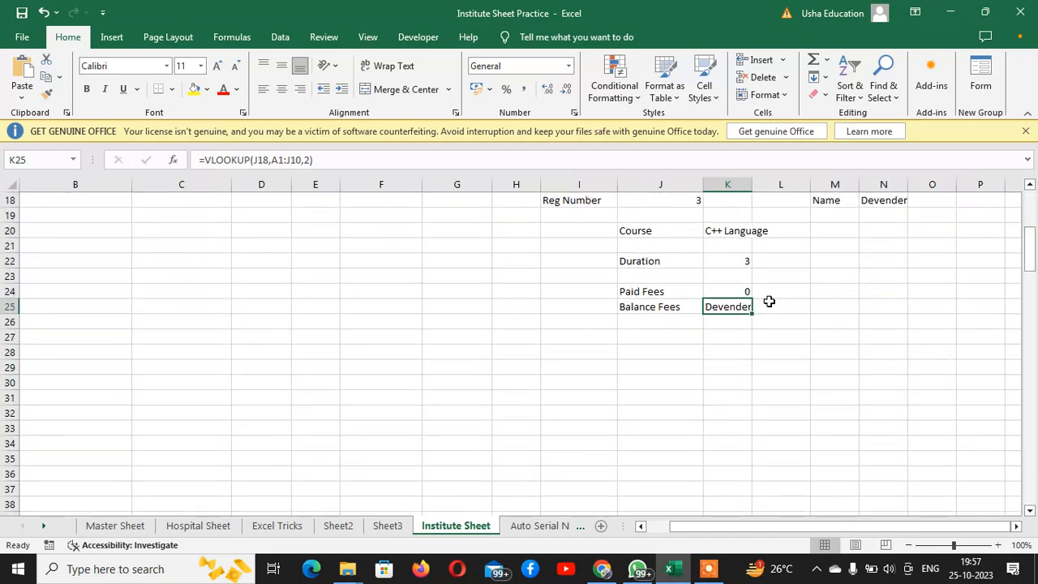
{"action": "key", "text": "F2"}
{"action": "key", "text": "Left"}
{"action": "key", "text": "BackSpace"}
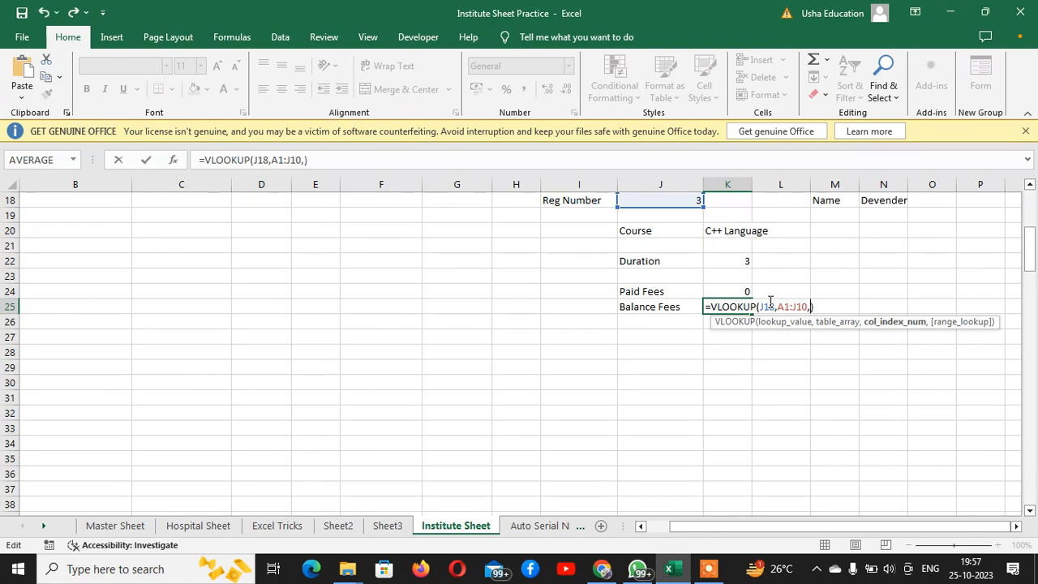
{"action": "type", "text": "10"}
{"action": "key", "text": "Return"}
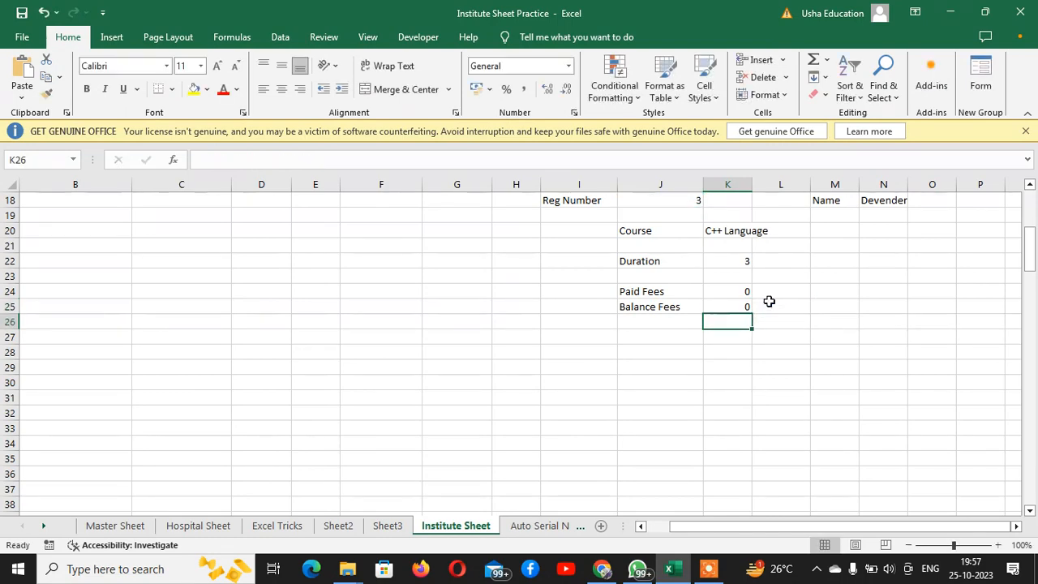
Fill the Paid Fee and Balance Fees formulas in I2:J2 down through row 7 of the fee table
{"action": "key", "text": "Up"}
{"action": "key", "text": "Up"}
{"action": "key", "text": "Up"}
{"action": "key", "text": "Up"}
{"action": "key", "text": "Up"}
{"action": "key", "text": "Up"}
{"action": "key", "text": "Up"}
{"action": "key", "text": "Up"}
{"action": "key", "text": "Up"}
{"action": "key", "text": "Up"}
{"action": "key", "text": "Up"}
{"action": "key", "text": "Up"}
{"action": "key", "text": "Up"}
{"action": "key", "text": "Up"}
{"action": "key", "text": "Up"}
{"action": "key", "text": "Up"}
{"action": "key", "text": "Up"}
{"action": "key", "text": "Up"}
{"action": "key", "text": "Up"}
{"action": "key", "text": "Up"}
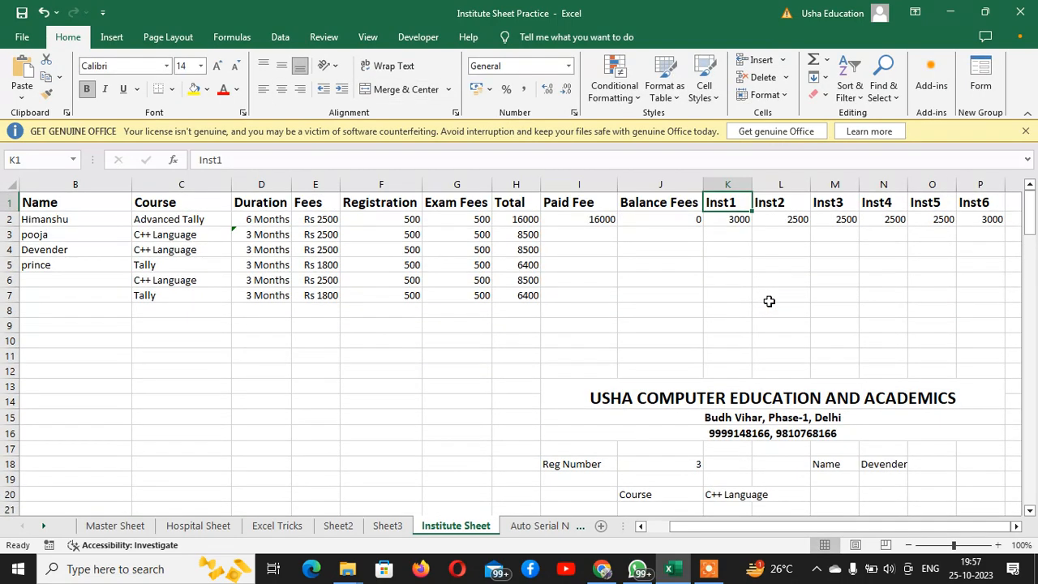
{"action": "left_click", "coordinate": [596, 217]}
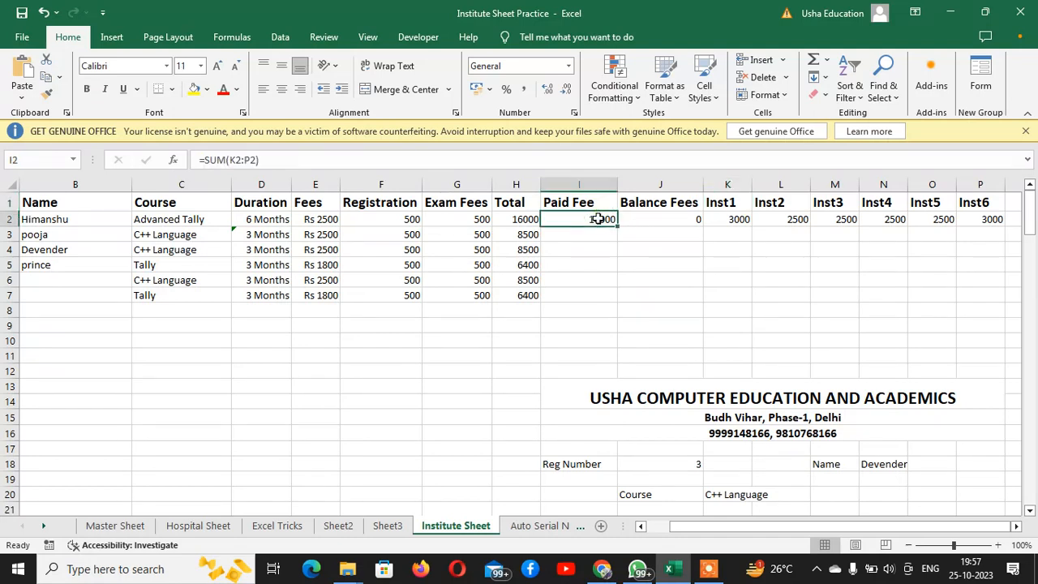
{"action": "left_click_drag", "start_coordinate": [598, 220], "coordinate": [709, 215]}
{"action": "left_click", "coordinate": [707, 214]}
{"action": "left_click_drag", "start_coordinate": [572, 223], "coordinate": [704, 302]}
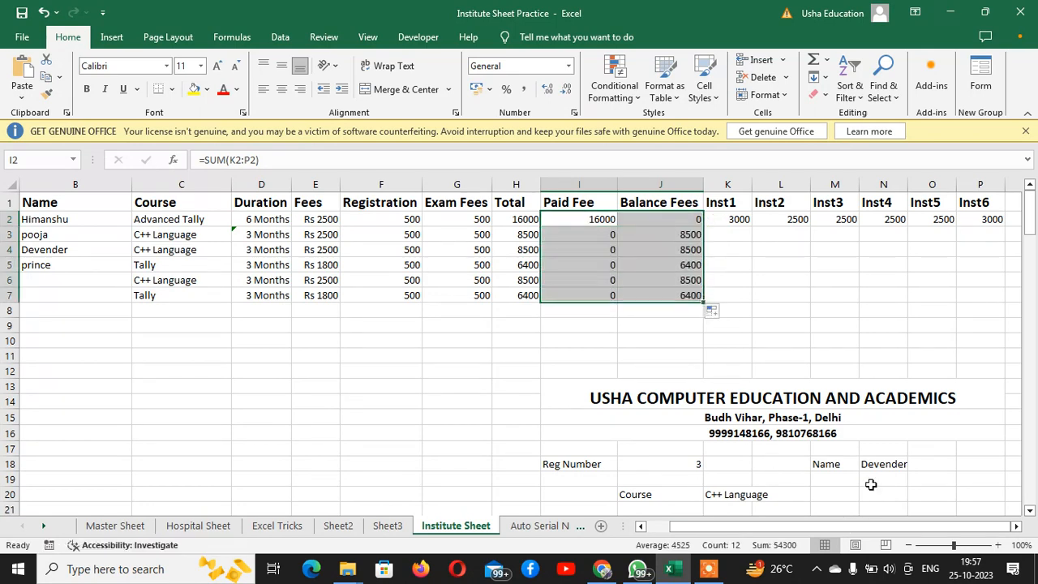
Test the receipt form by entering registration numbers 1, 2 and 3 in turn in J18
{"action": "scroll", "coordinate": [870, 484], "scroll_direction": "down", "scroll_amount": 4}
{"action": "left_click", "coordinate": [695, 279]}
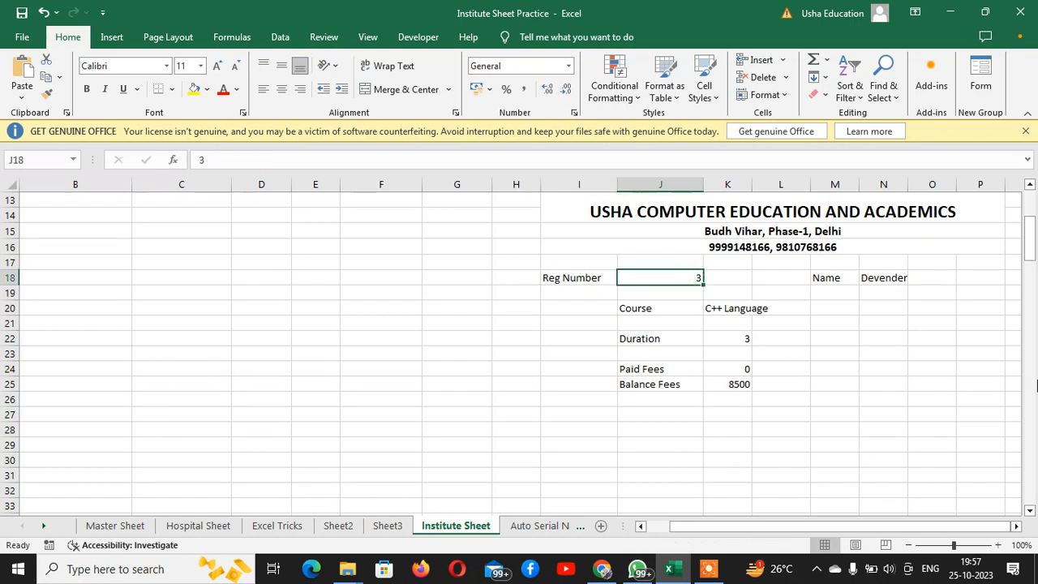
{"action": "type", "text": "1"}
{"action": "key", "text": "Return"}
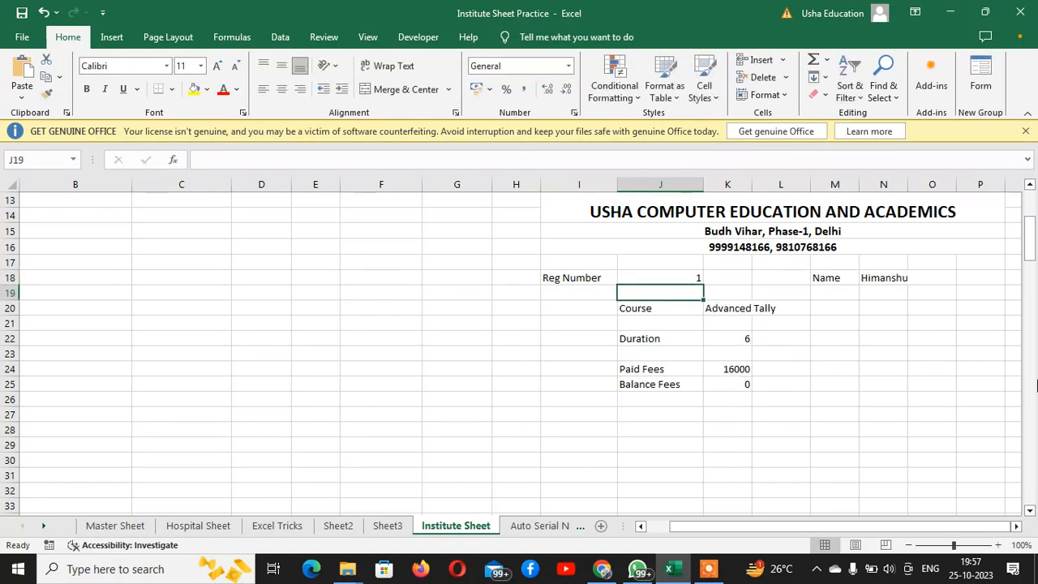
{"action": "key", "text": "Up"}
{"action": "type", "text": "2"}
{"action": "key", "text": "Return"}
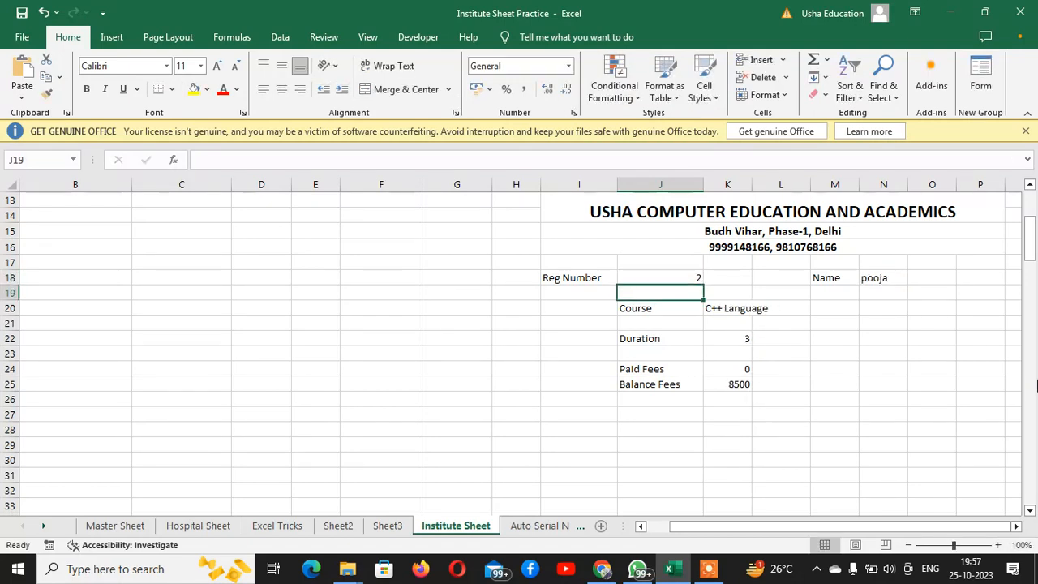
{"action": "key", "text": "Up"}
{"action": "type", "text": "3"}
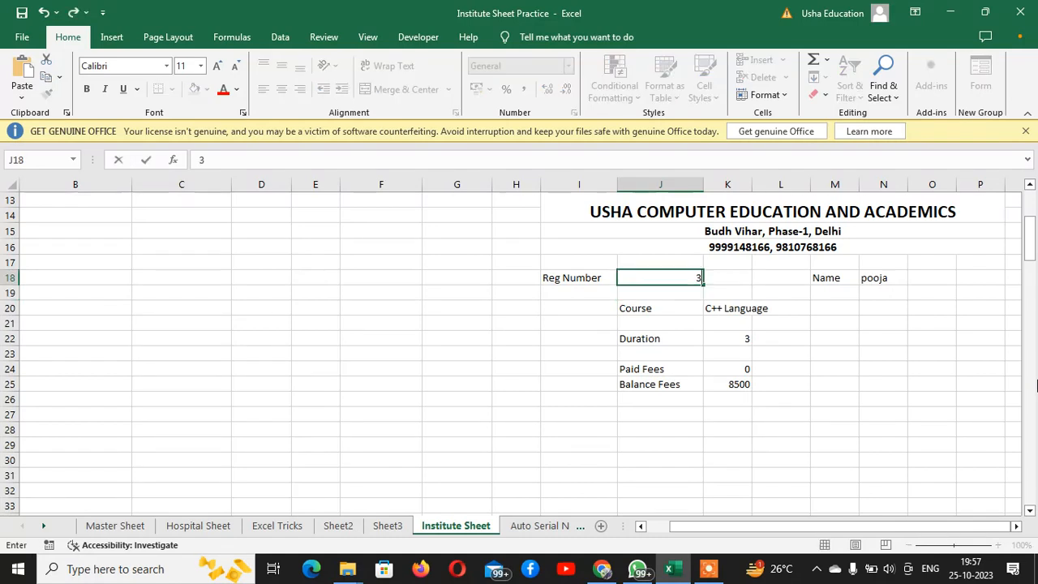
{"action": "key", "text": "Return"}
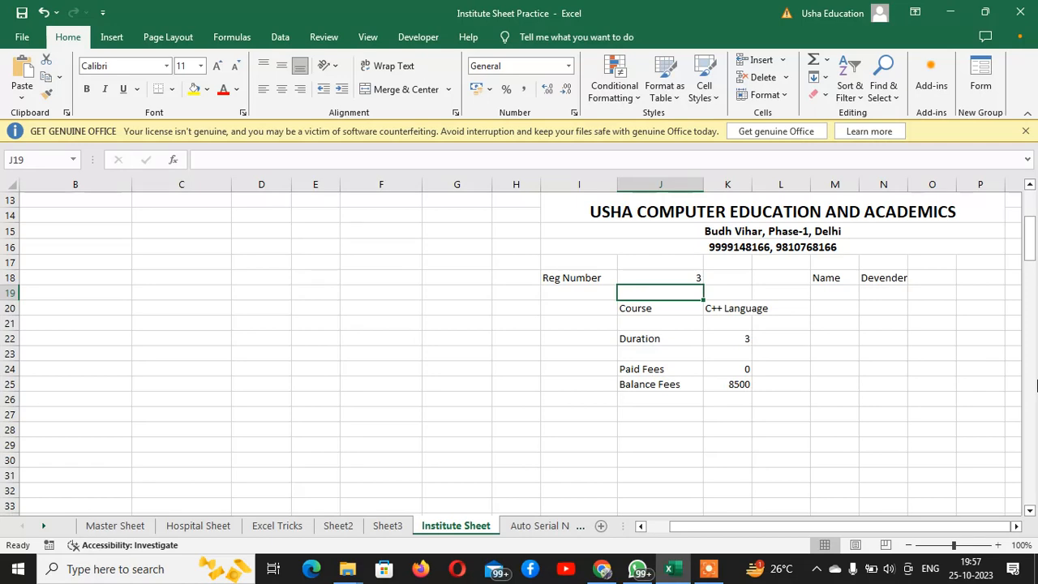
Review the fee table's leading columns, from Sno and Name through Course and Duration
{"action": "key", "text": "Up"}
{"action": "key", "text": "Up"}
{"action": "key", "text": "Up"}
{"action": "key", "text": "Up"}
{"action": "key", "text": "Up"}
{"action": "key", "text": "Up"}
{"action": "key", "text": "Up"}
{"action": "key", "text": "Up"}
{"action": "key", "text": "Up"}
{"action": "key", "text": "Up"}
{"action": "key", "text": "Up"}
{"action": "key", "text": "Up"}
{"action": "key", "text": "Up"}
{"action": "key", "text": "Up"}
{"action": "key", "text": "Up"}
{"action": "key", "text": "Up"}
{"action": "key", "text": "Up"}
{"action": "key", "text": "Up"}
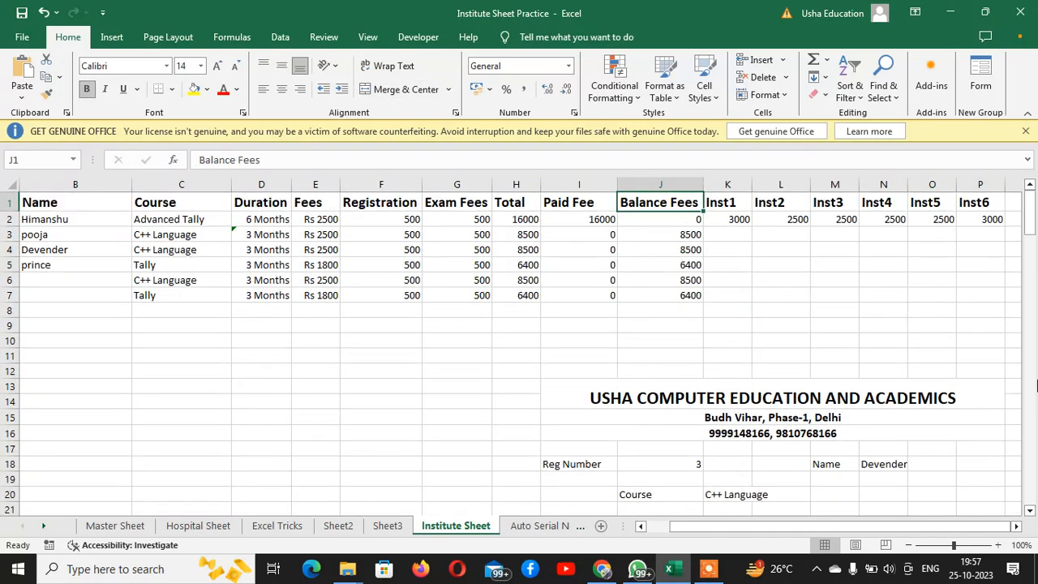
{"action": "key", "text": "Left"}
{"action": "key", "text": "Left"}
{"action": "key", "text": "Left"}
{"action": "key", "text": "Left"}
{"action": "key", "text": "Left"}
{"action": "key", "text": "Left"}
{"action": "key", "text": "Left"}
{"action": "key", "text": "Left"}
{"action": "key", "text": "Left"}
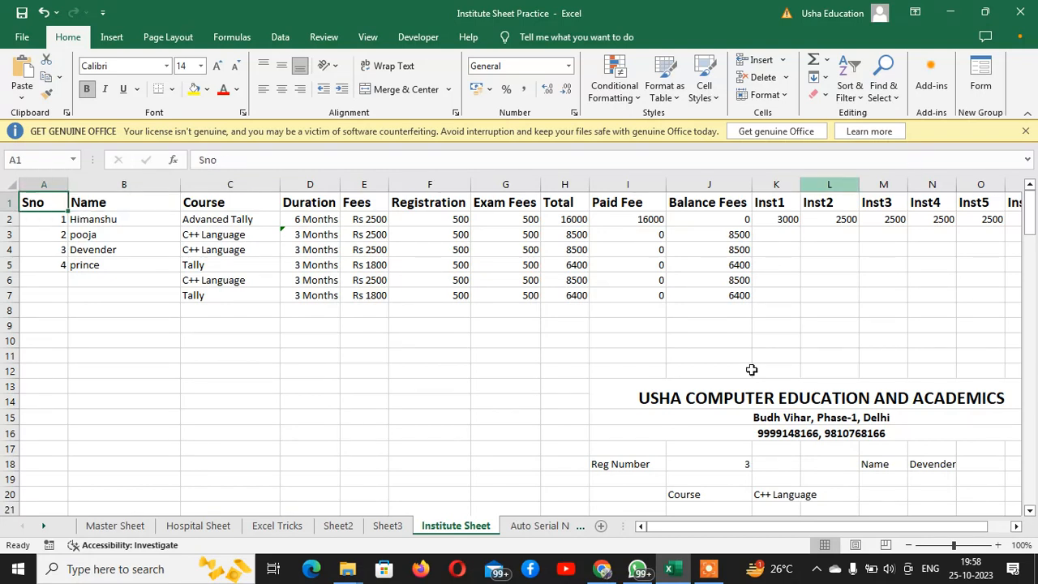
{"action": "left_click_drag", "start_coordinate": [49, 205], "coordinate": [36, 356]}
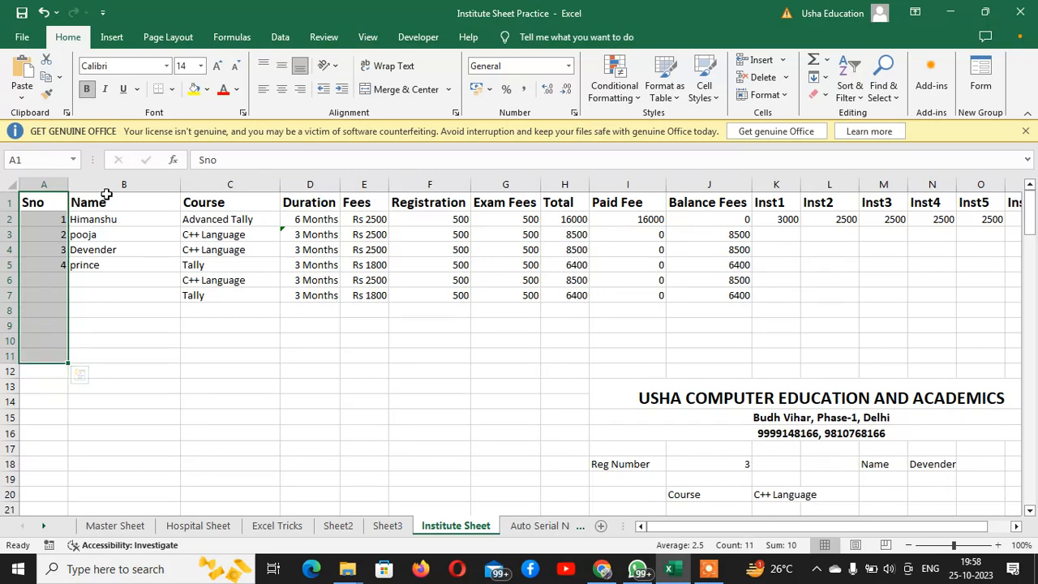
{"action": "left_click_drag", "start_coordinate": [102, 203], "coordinate": [134, 356]}
{"action": "left_click_drag", "start_coordinate": [248, 198], "coordinate": [292, 359]}
{"action": "left_click", "coordinate": [394, 370]}
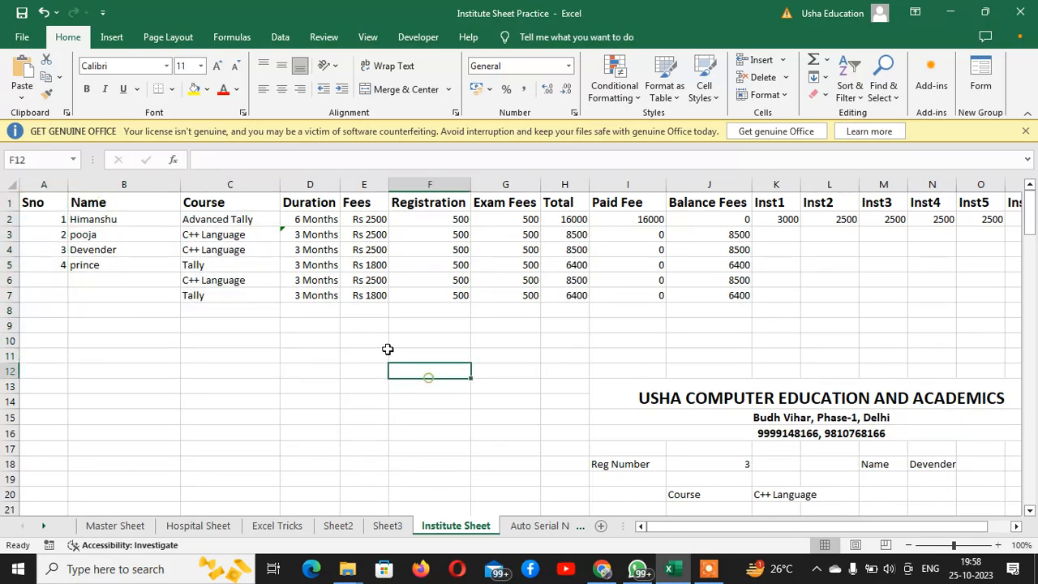
Inspect the automatic serial number formula in A3 and the student record across row 3, leaving them as they are
{"action": "left_click", "coordinate": [26, 235]}
{"action": "double_click", "coordinate": [26, 234]}
{"action": "left_click_drag", "start_coordinate": [26, 235], "coordinate": [107, 235]}
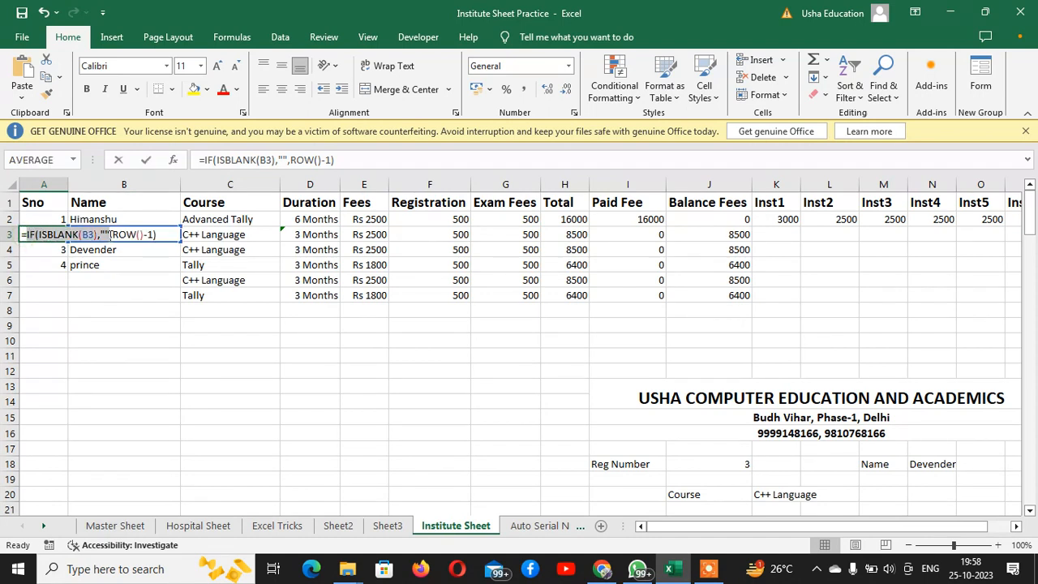
{"action": "left_click", "coordinate": [170, 290]}
{"action": "key", "text": "Escape"}
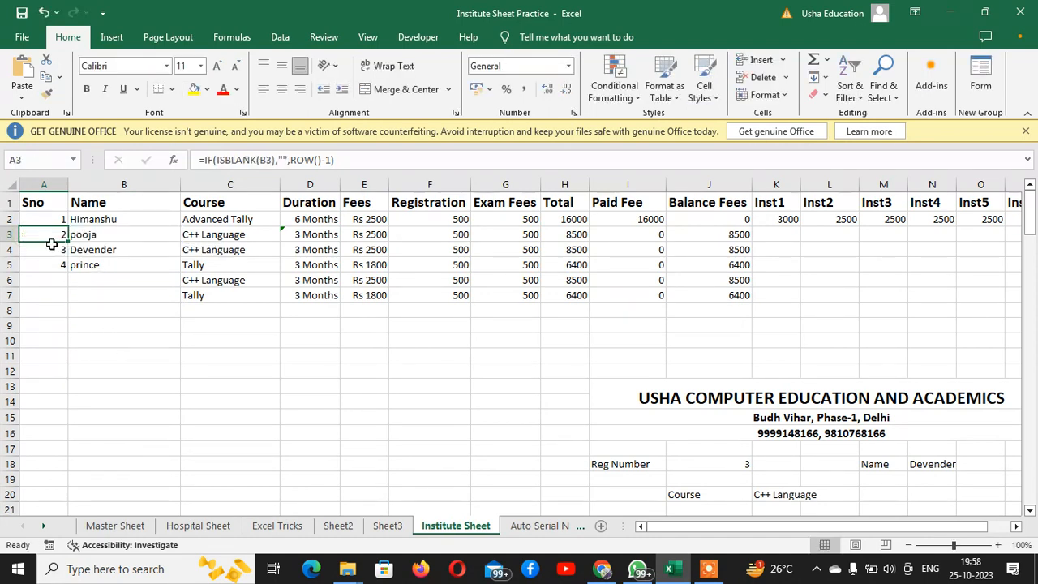
{"action": "left_click_drag", "start_coordinate": [42, 234], "coordinate": [811, 236]}
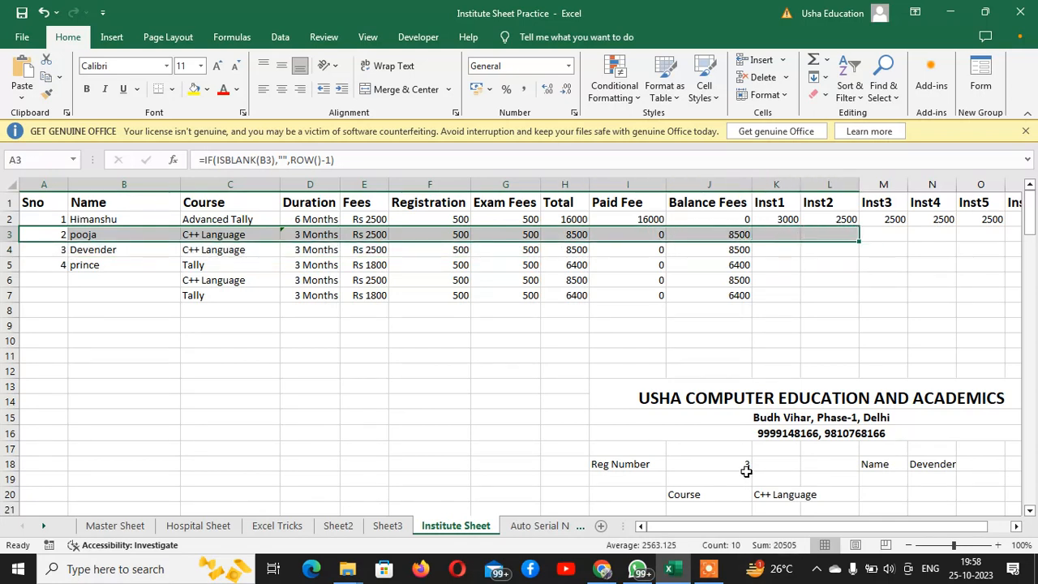
Copy the fee table A1:P7 from Institute Sheet and paste it transposed at A1 of Sheet1
{"action": "left_click_drag", "start_coordinate": [33, 203], "coordinate": [878, 299]}
{"action": "key", "text": "ctrl+c"}
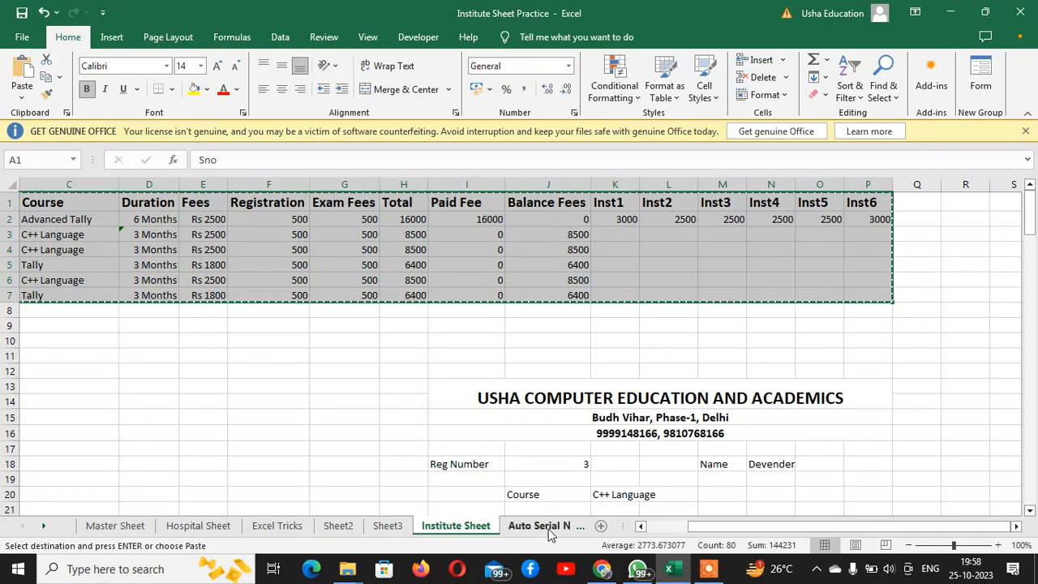
{"action": "left_click", "coordinate": [390, 525]}
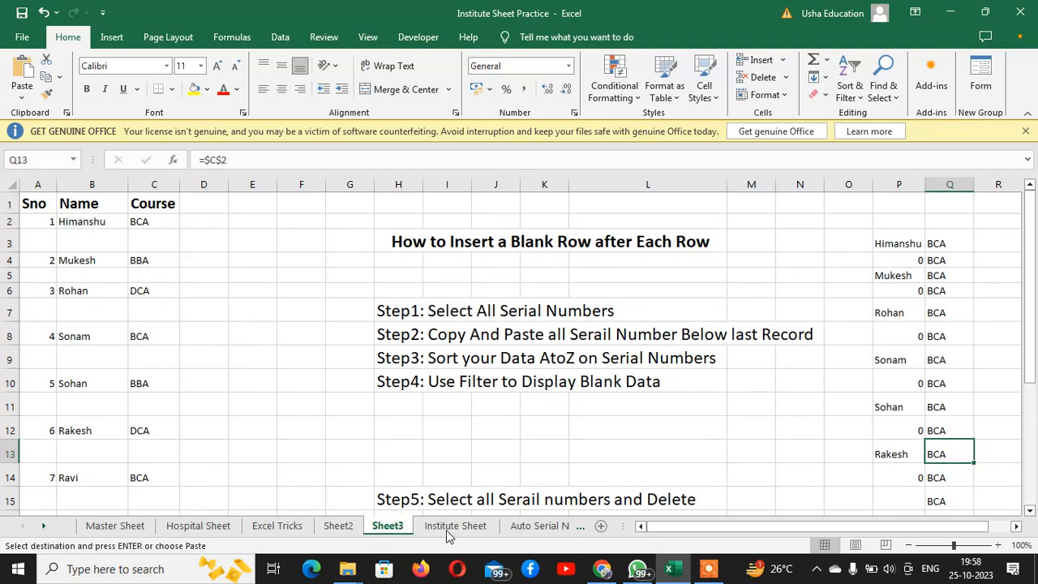
{"action": "left_click", "coordinate": [540, 526]}
{"action": "left_click", "coordinate": [567, 528]}
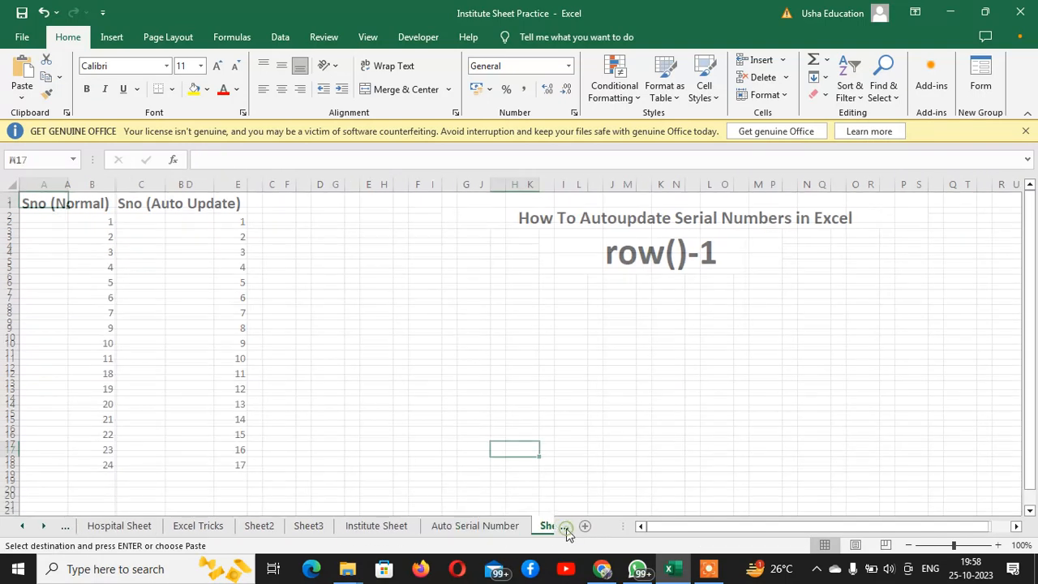
{"action": "left_click", "coordinate": [557, 529]}
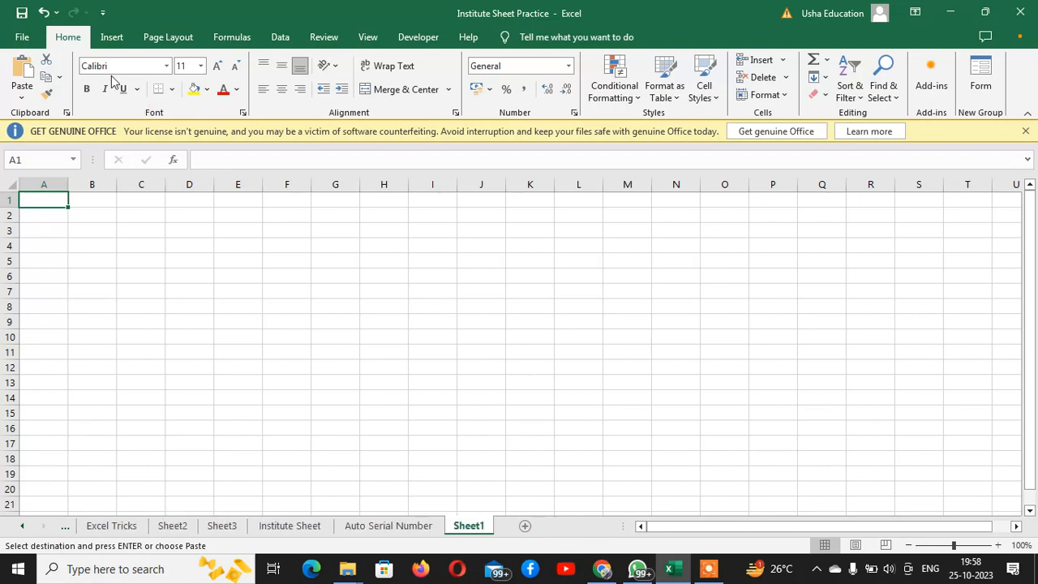
{"action": "left_click", "coordinate": [24, 96]}
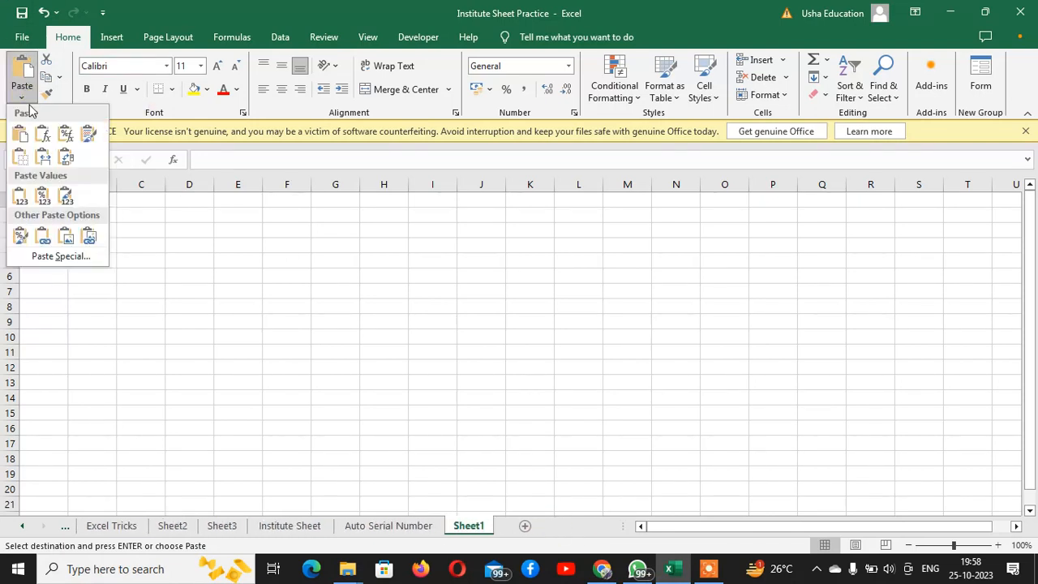
{"action": "left_click", "coordinate": [67, 163]}
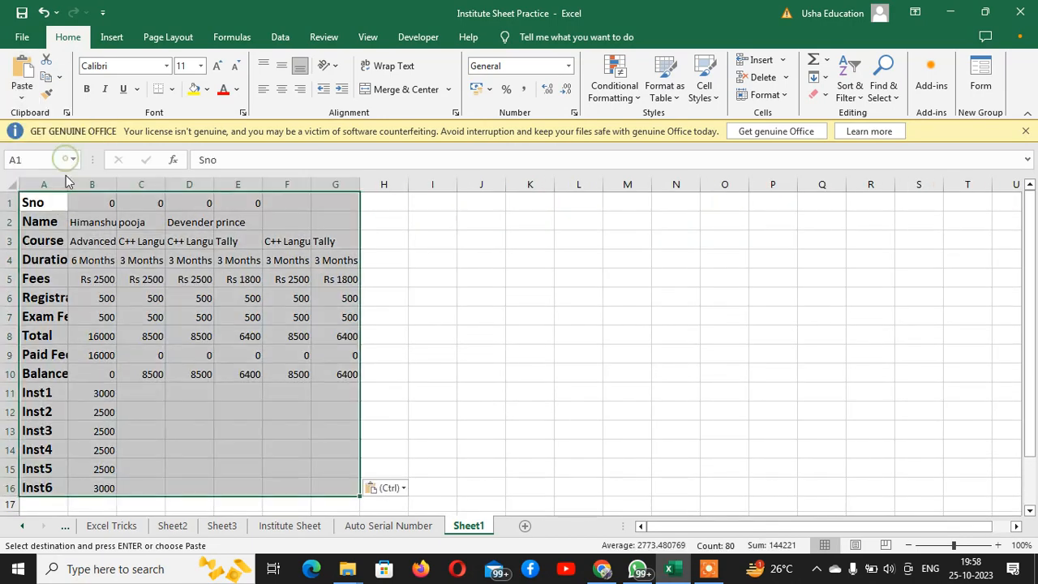
Autofit the widths of columns A, B, C, D and F in the transposed table
{"action": "double_click", "coordinate": [67, 186]}
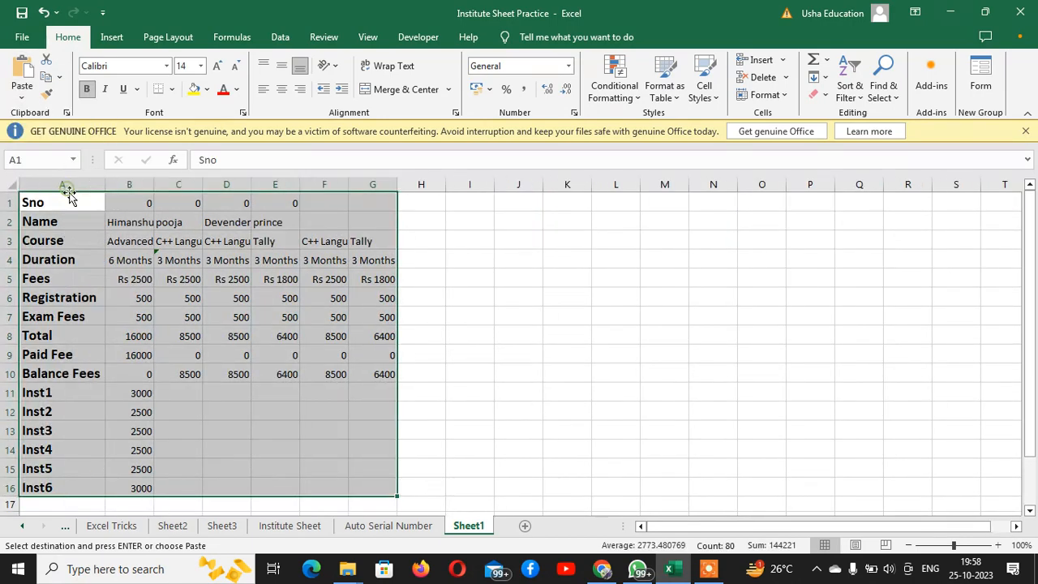
{"action": "double_click", "coordinate": [154, 182]}
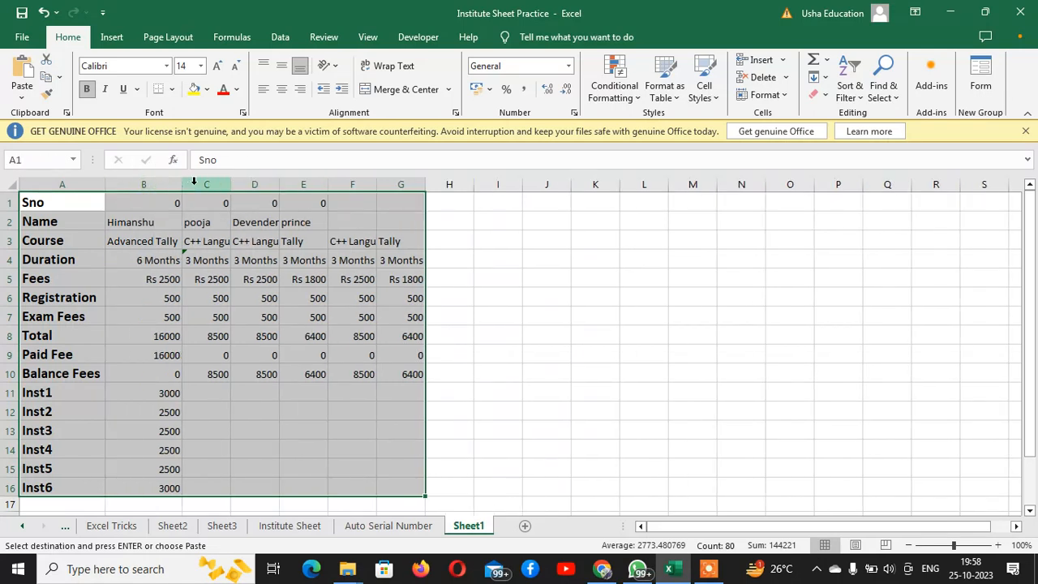
{"action": "double_click", "coordinate": [232, 185]}
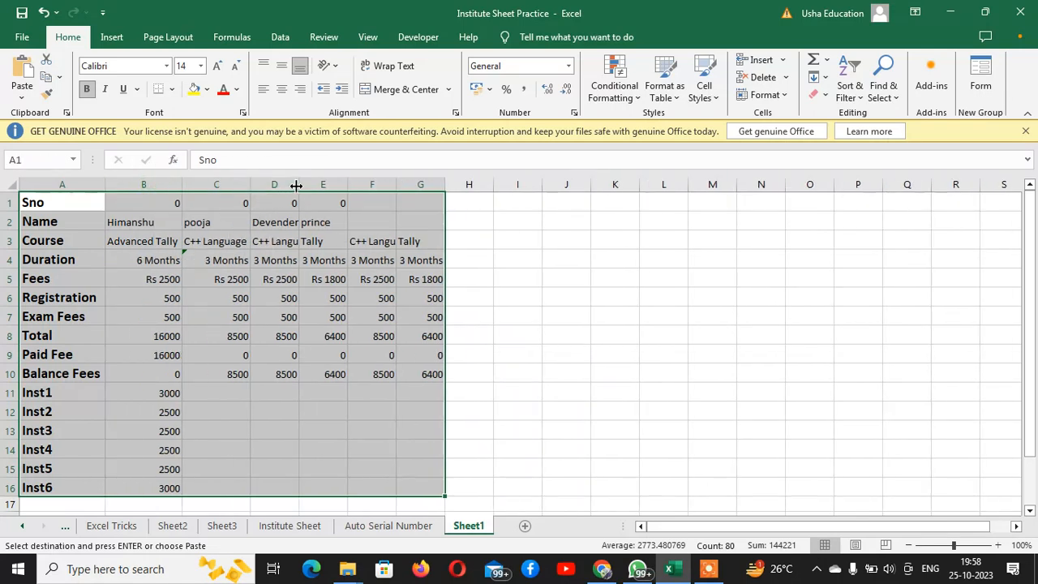
{"action": "double_click", "coordinate": [299, 185]}
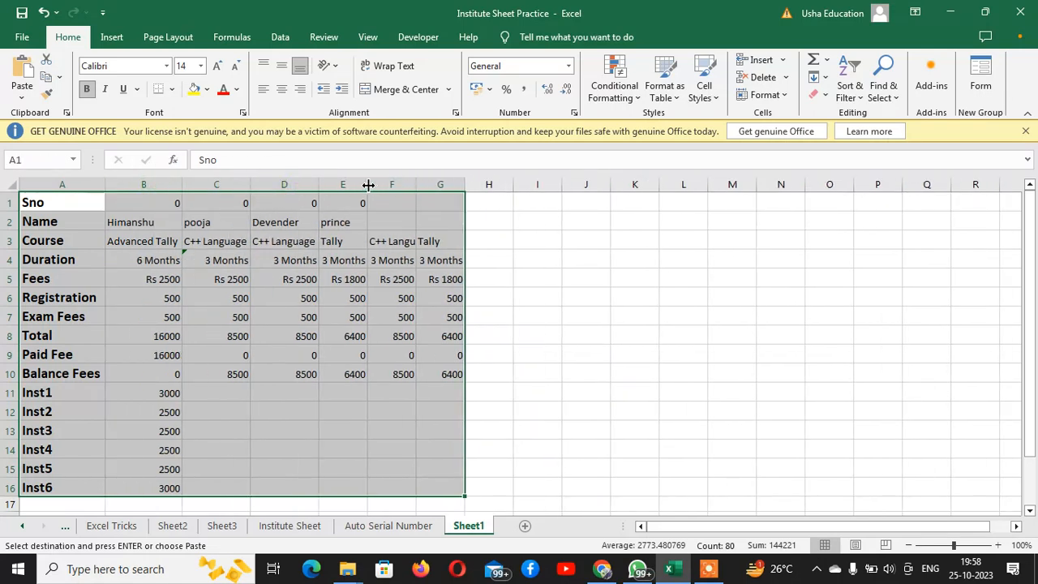
{"action": "double_click", "coordinate": [416, 185]}
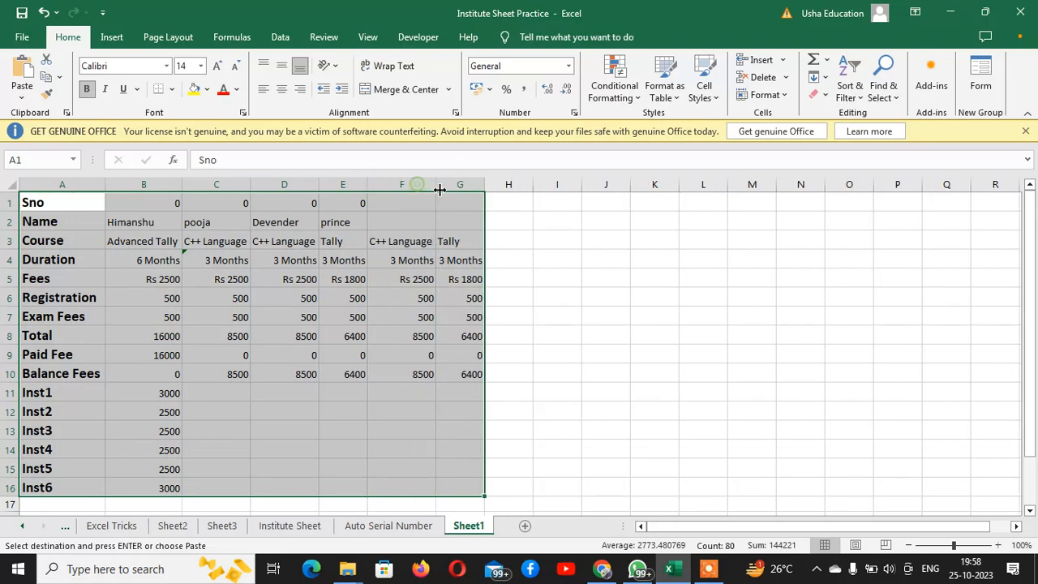
Replace the serial numbers in B1 and C1 with 1 and 2, and extend the series across to K1
{"action": "left_click", "coordinate": [130, 205]}
{"action": "type", "text": "1"}
{"action": "key", "text": "Right"}
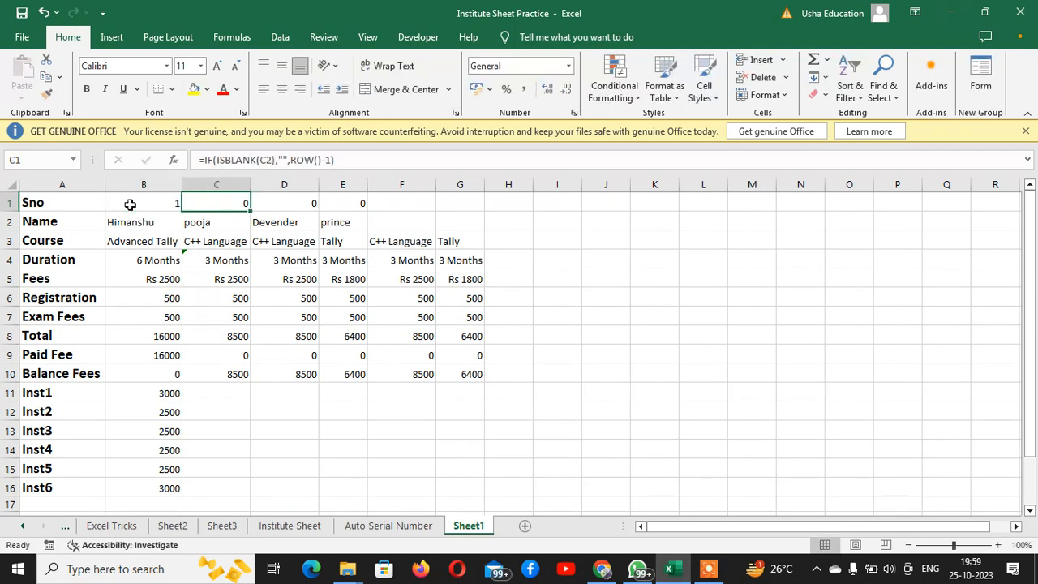
{"action": "type", "text": "2"}
{"action": "key", "text": "Right"}
{"action": "key", "text": "Left"}
{"action": "left_click", "coordinate": [130, 204]}
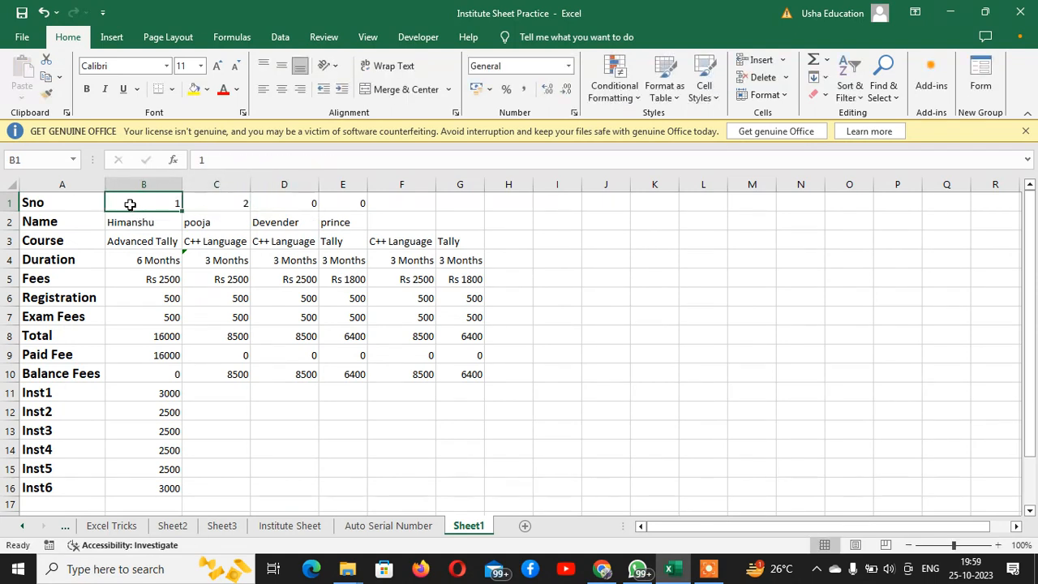
{"action": "key", "text": "shift+Right"}
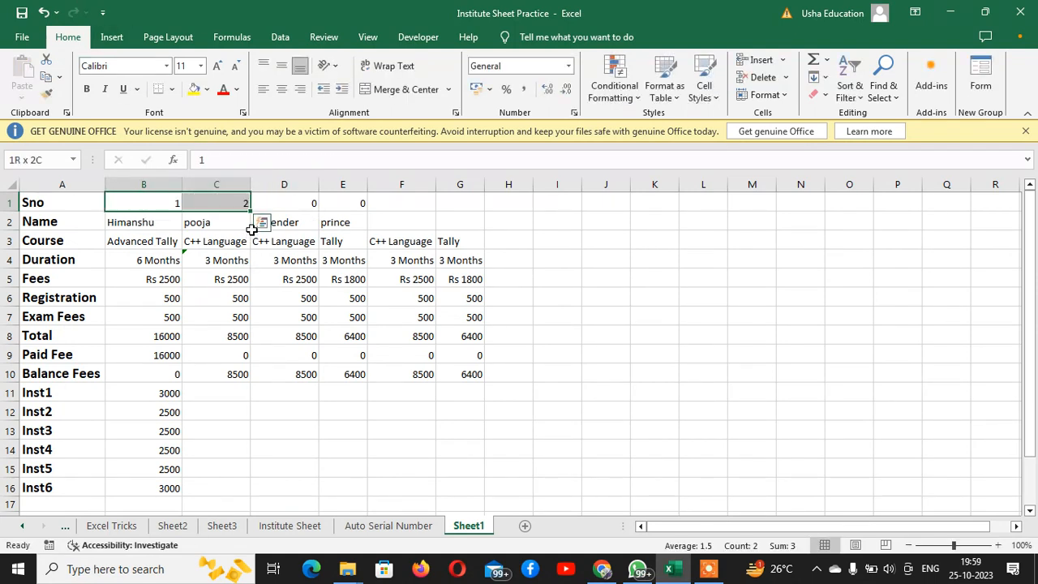
{"action": "left_click_drag", "start_coordinate": [253, 212], "coordinate": [674, 246]}
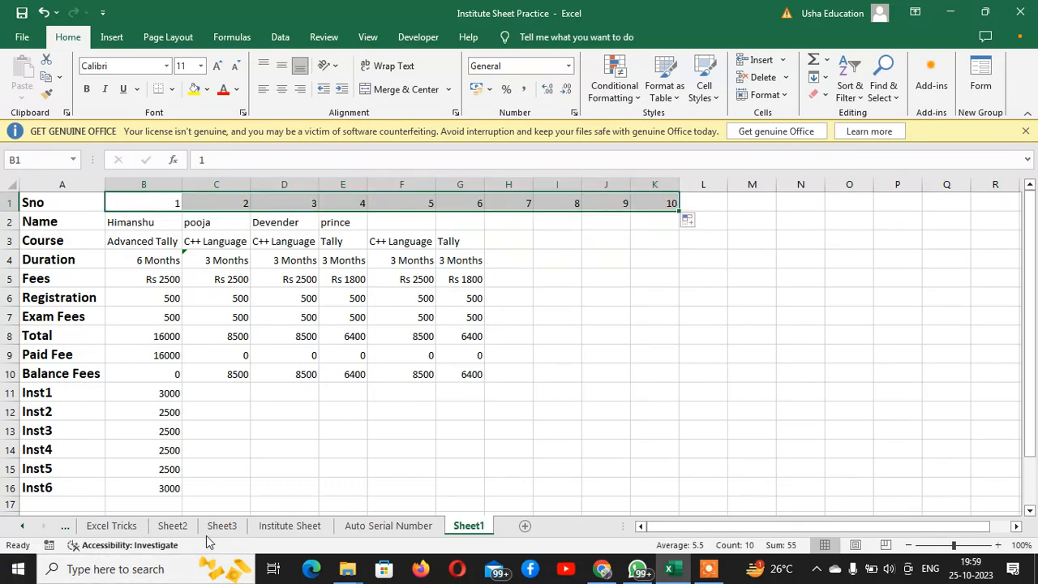
Copy the receipt form I13:P25 from Institute Sheet and paste it at K5 of Sheet1
{"action": "left_click", "coordinate": [291, 527]}
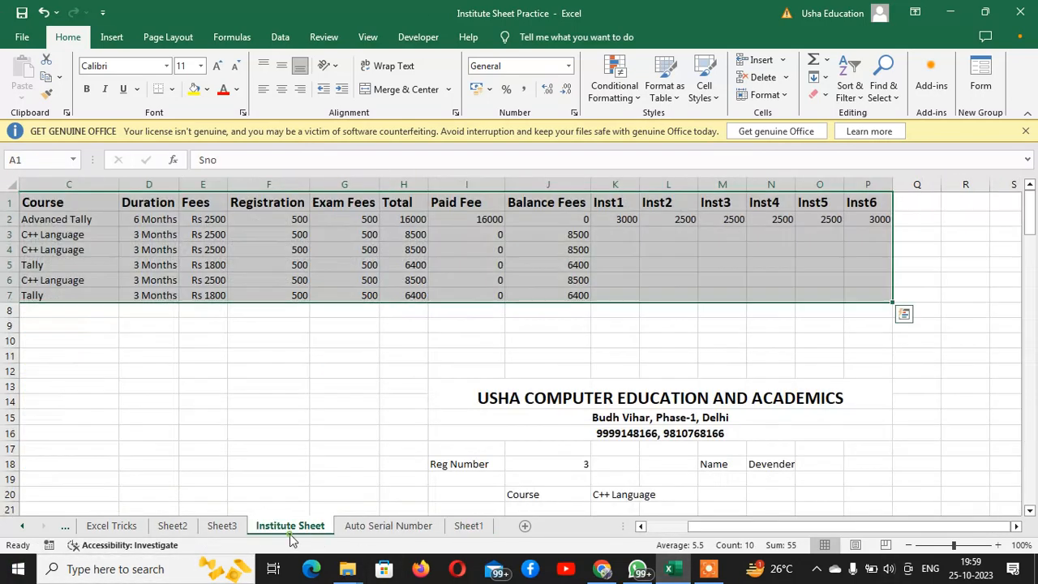
{"action": "left_click_drag", "start_coordinate": [584, 401], "coordinate": [581, 507]}
{"action": "left_click_drag", "start_coordinate": [579, 450], "coordinate": [571, 309]}
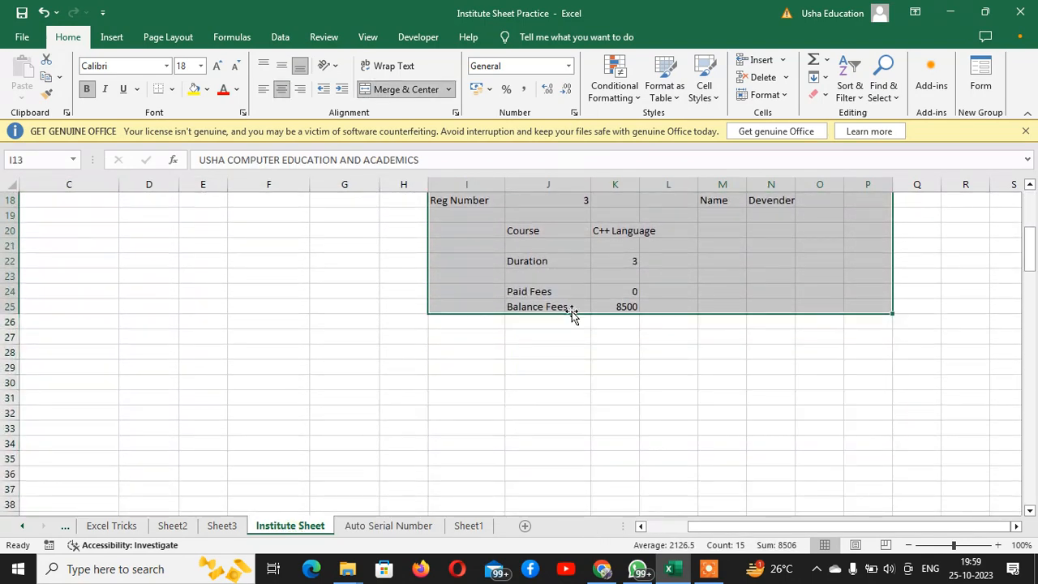
{"action": "key", "text": "ctrl+c"}
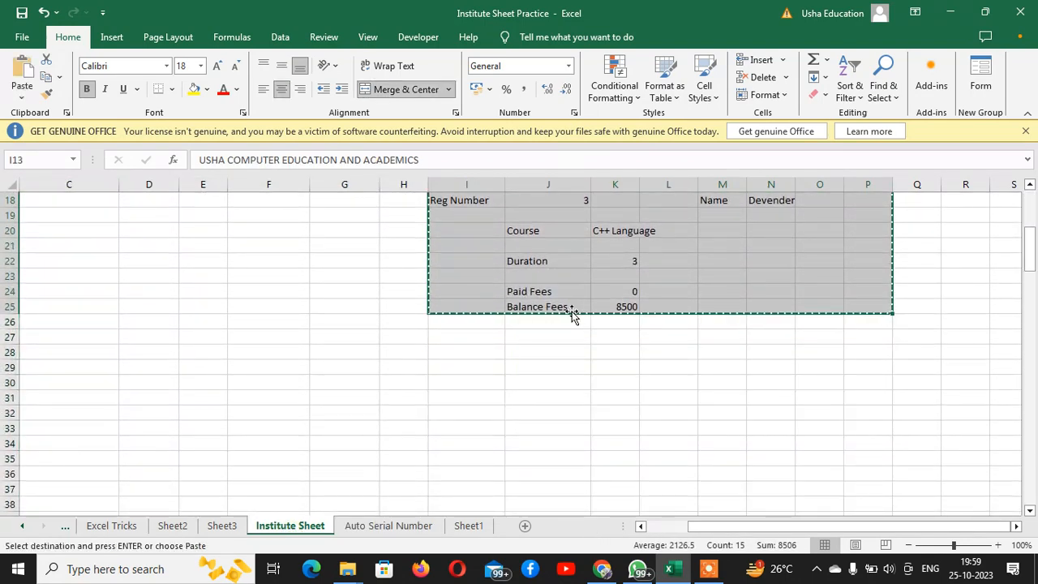
{"action": "left_click", "coordinate": [477, 527]}
{"action": "left_click", "coordinate": [676, 280]}
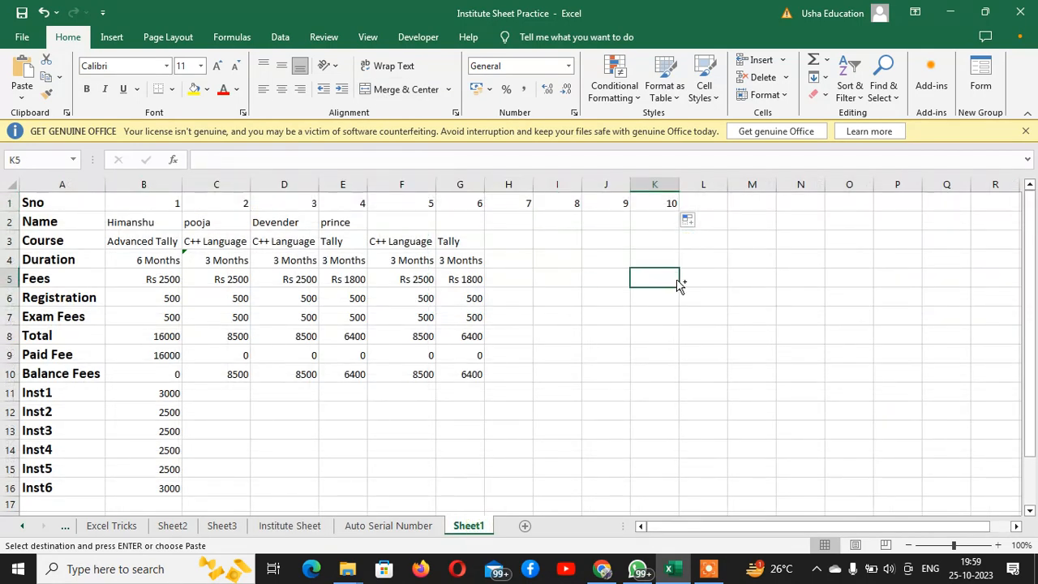
{"action": "key", "text": "ctrl+v"}
{"action": "key", "text": "Down"}
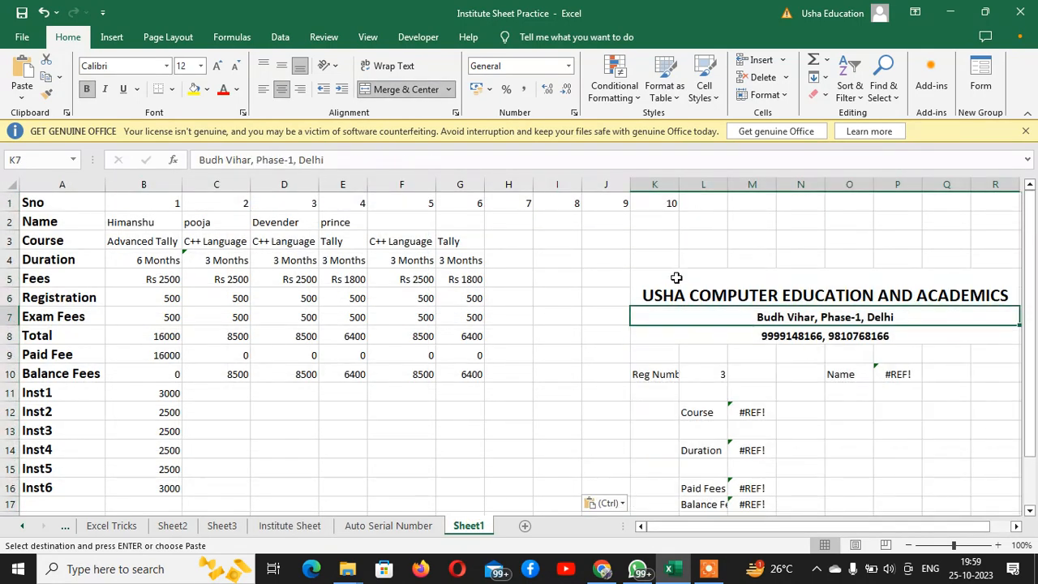
Clear the pasted form's lookup formulas for Name, Course, Duration, Paid Fees and Balance Fees, and widen column L to fit its labels
{"action": "left_click", "coordinate": [911, 374]}
{"action": "key", "text": "Delete"}
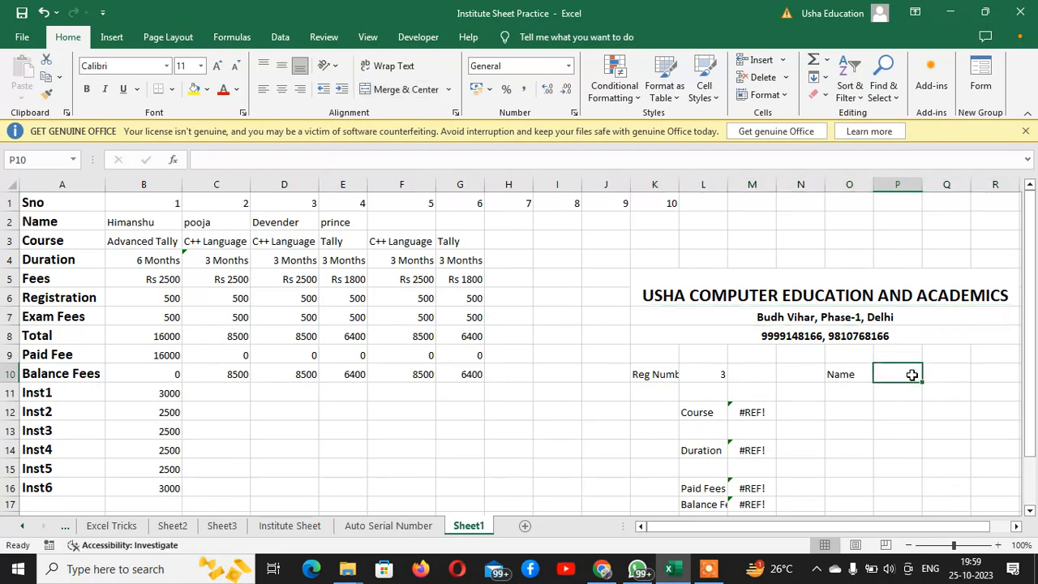
{"action": "key", "text": "Left"}
{"action": "key", "text": "Left"}
{"action": "key", "text": "Left"}
{"action": "key", "text": "Down"}
{"action": "key", "text": "Down"}
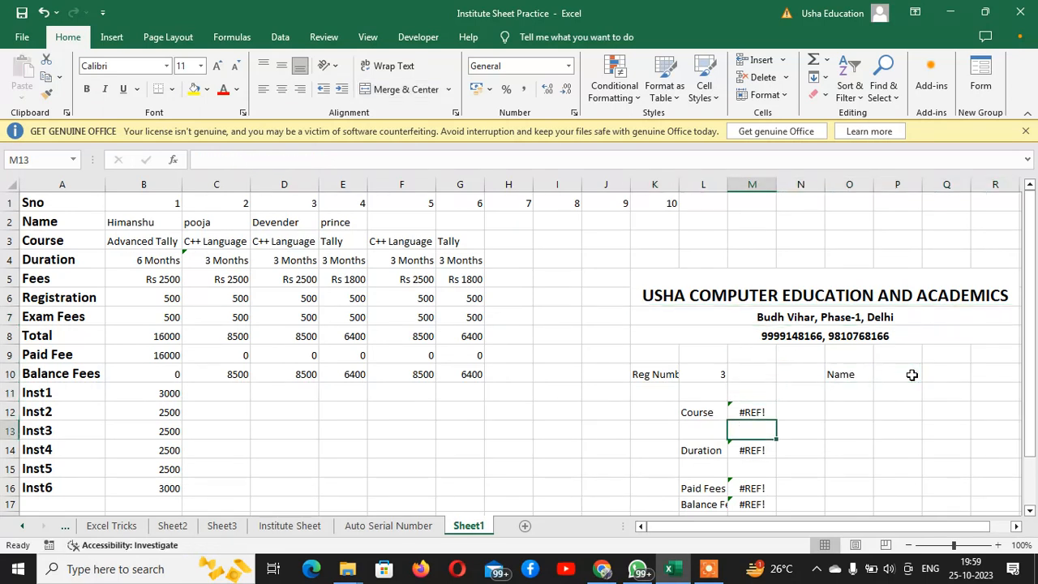
{"action": "key", "text": "Delete"}
{"action": "key", "text": "Down"}
{"action": "key", "text": "Down"}
{"action": "key", "text": "Delete"}
{"action": "key", "text": "Down"}
{"action": "key", "text": "Down"}
{"action": "key", "text": "Delete"}
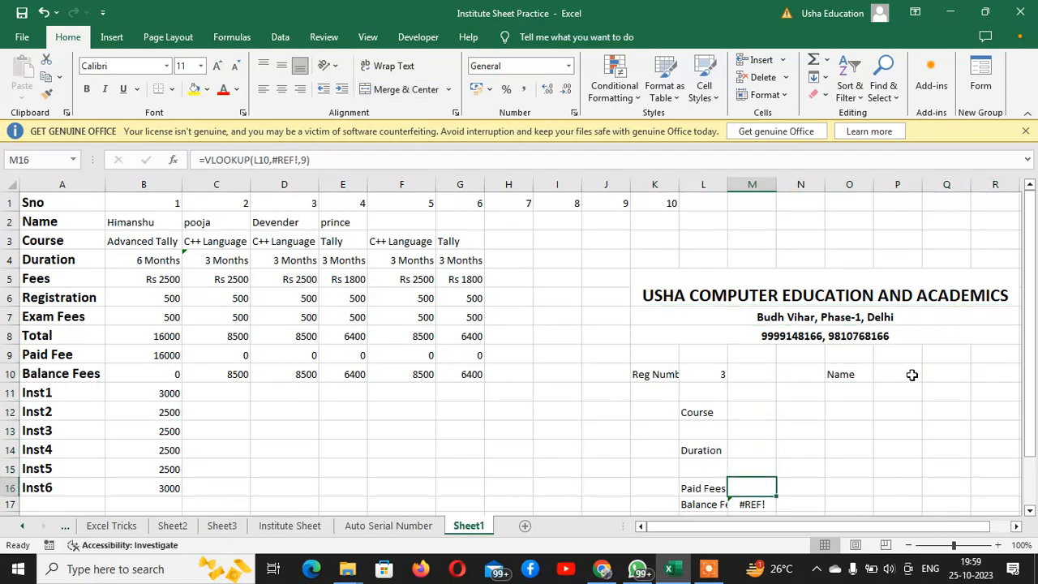
{"action": "key", "text": "Down"}
{"action": "key", "text": "Delete"}
{"action": "key", "text": "Down"}
{"action": "key", "text": "Up"}
{"action": "key", "text": "Up"}
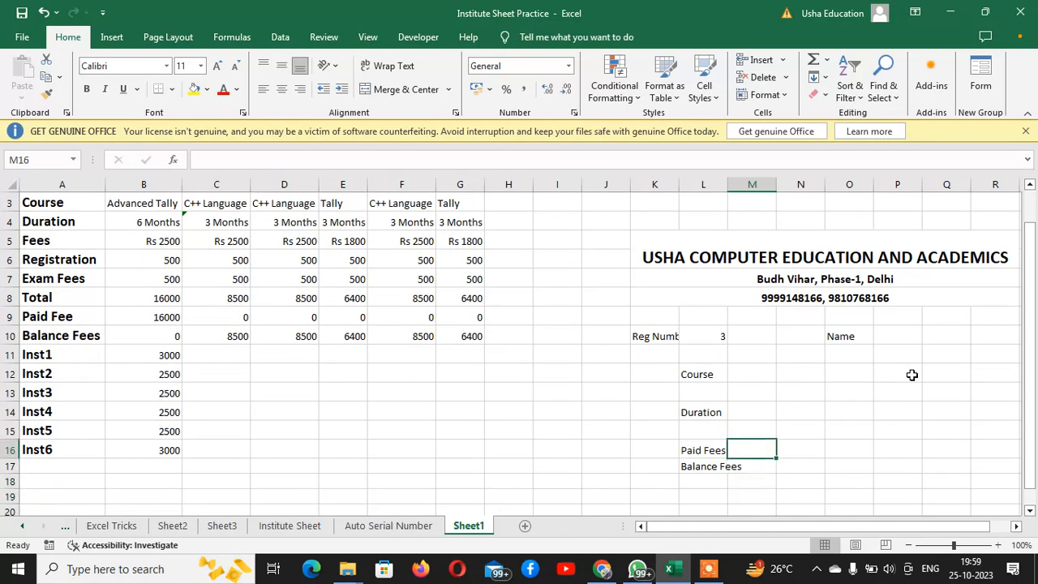
{"action": "left_click_drag", "start_coordinate": [727, 185], "coordinate": [751, 185]}
{"action": "left_click", "coordinate": [923, 341]}
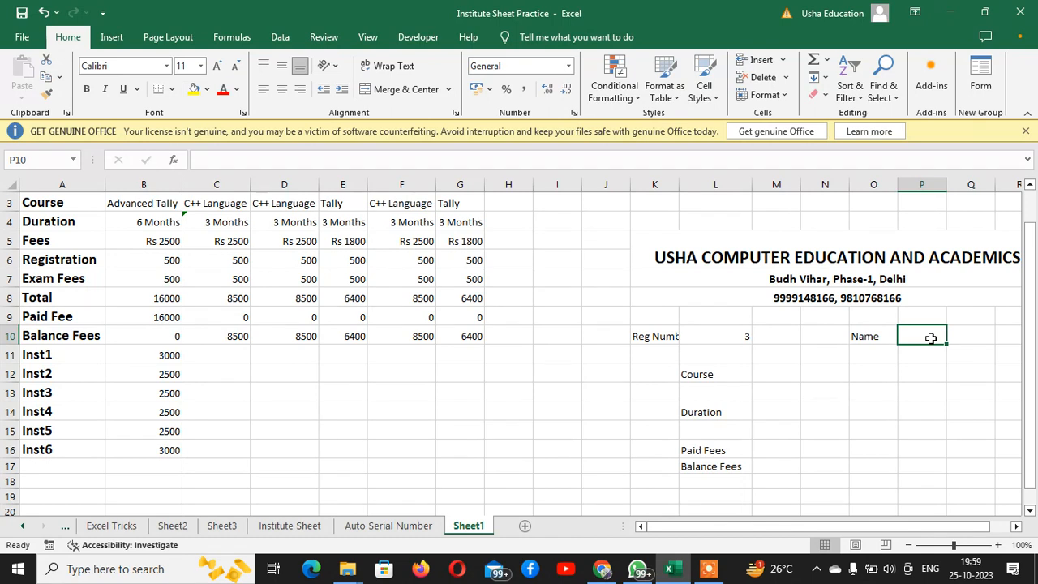
{"action": "type", "text": "="}
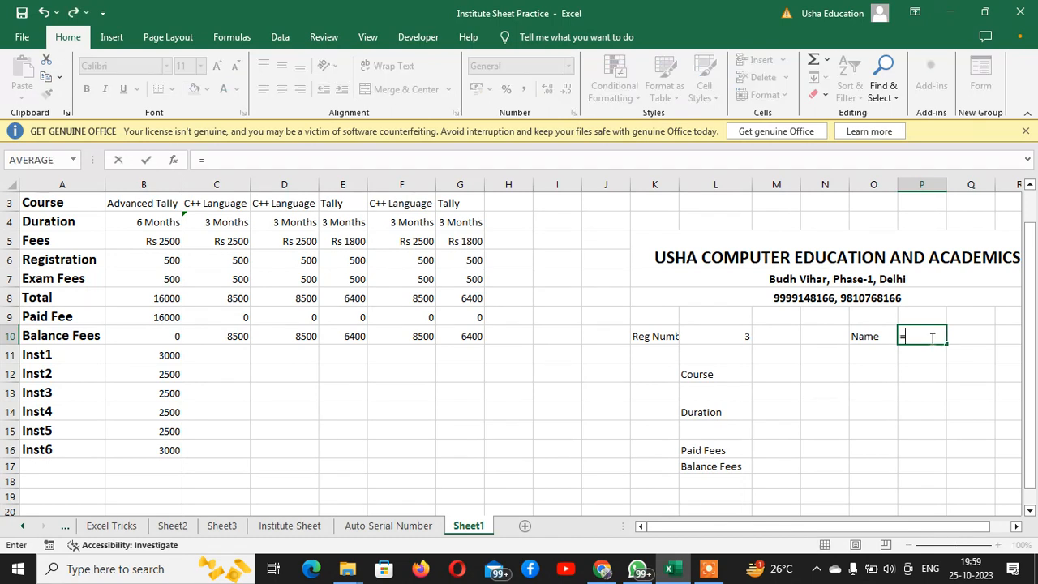
{"action": "type", "text": "hlooku"}
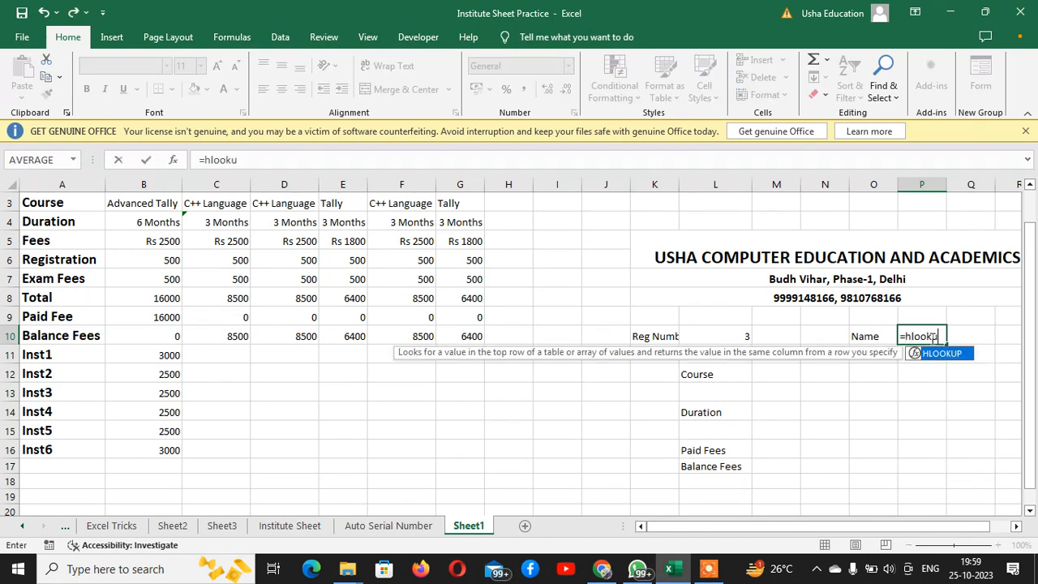
{"action": "type", "text": "p("}
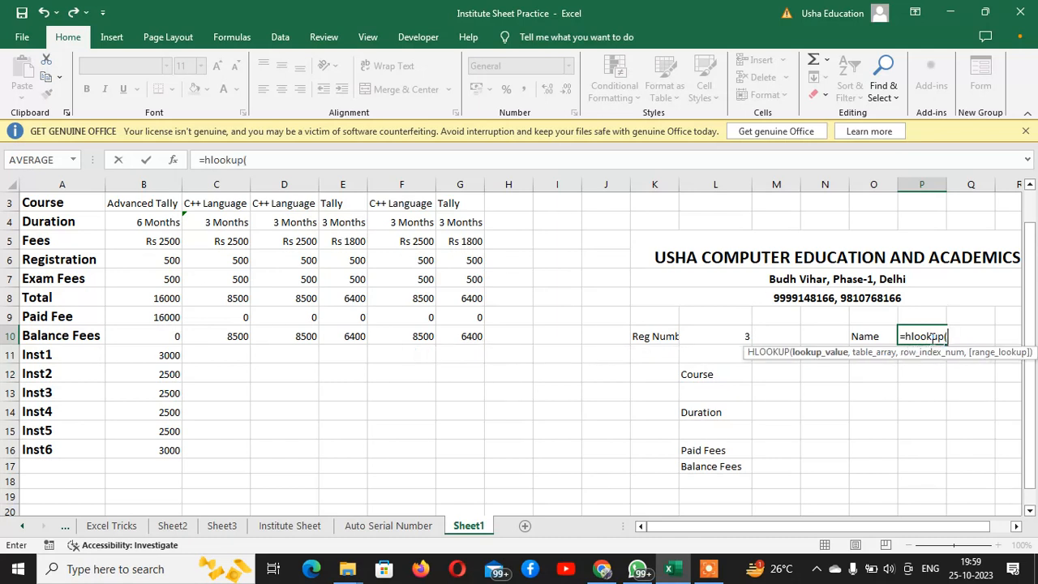
{"action": "left_click", "coordinate": [724, 334]}
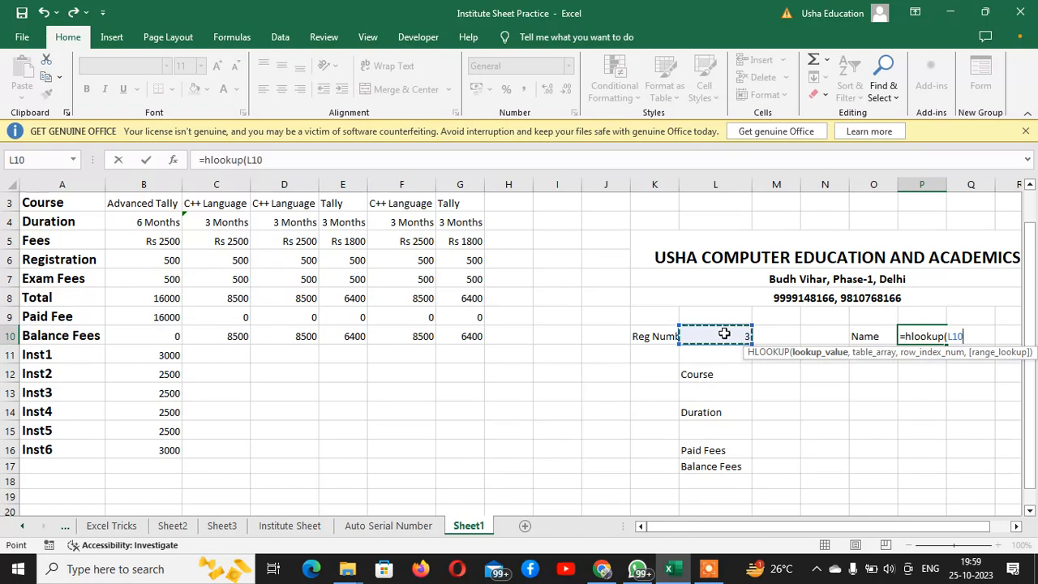
{"action": "type", "text": ","}
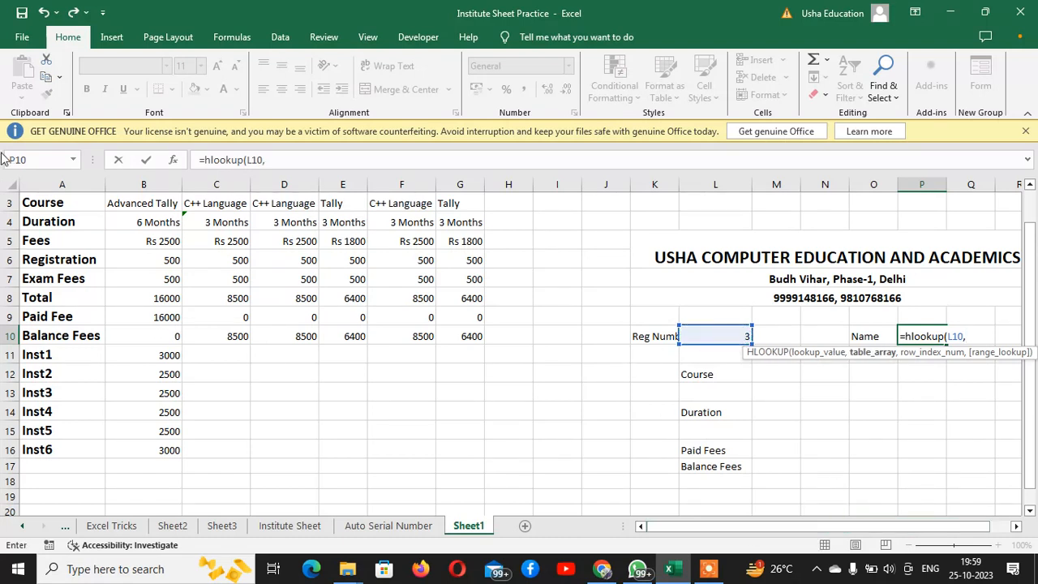
{"action": "left_click_drag", "start_coordinate": [1029, 300], "coordinate": [1028, 276]}
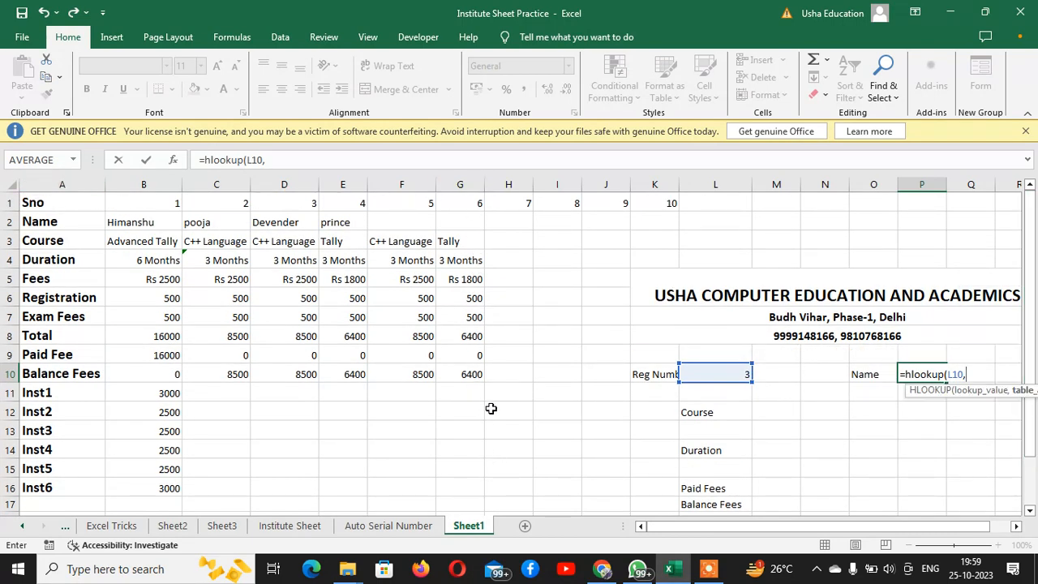
{"action": "left_click", "coordinate": [472, 373]}
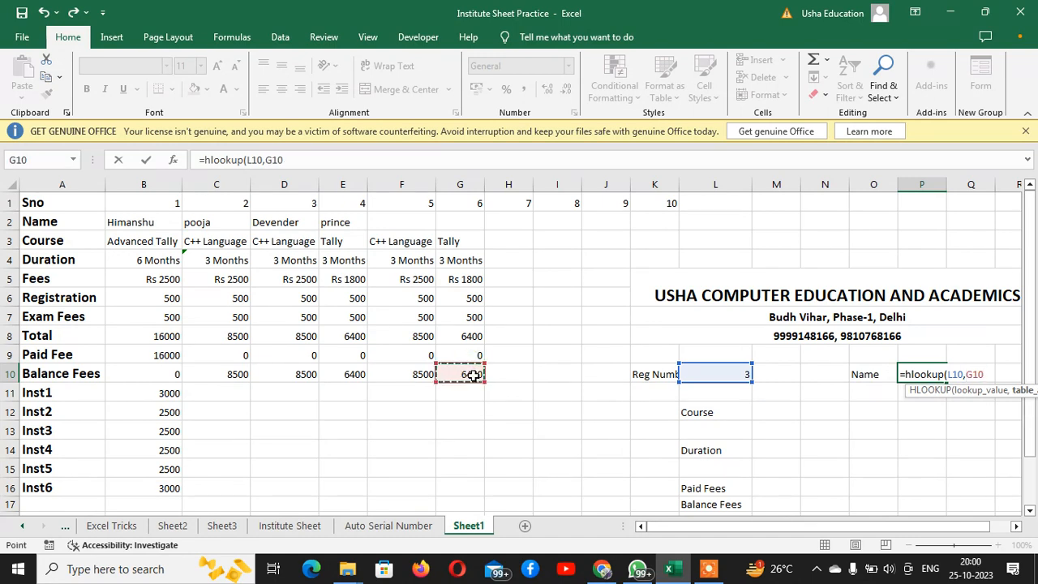
{"action": "key", "text": "Escape"}
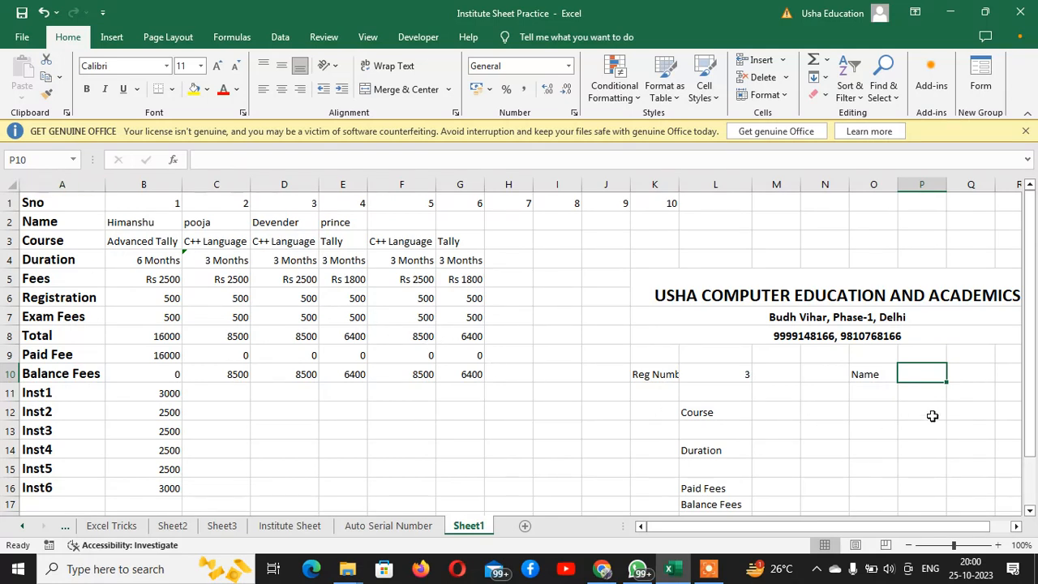
Enter =HLOOKUP(L10,A1:G10,2) in P10 to retrieve the student's name
{"action": "key", "text": "F2"}
{"action": "type", "text": "="}
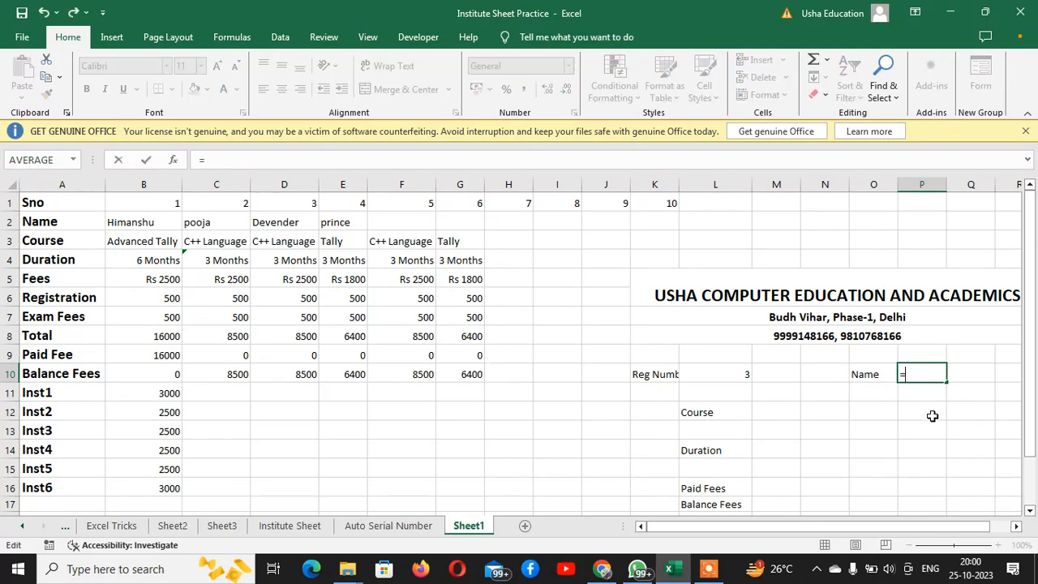
{"action": "type", "text": "hloo"}
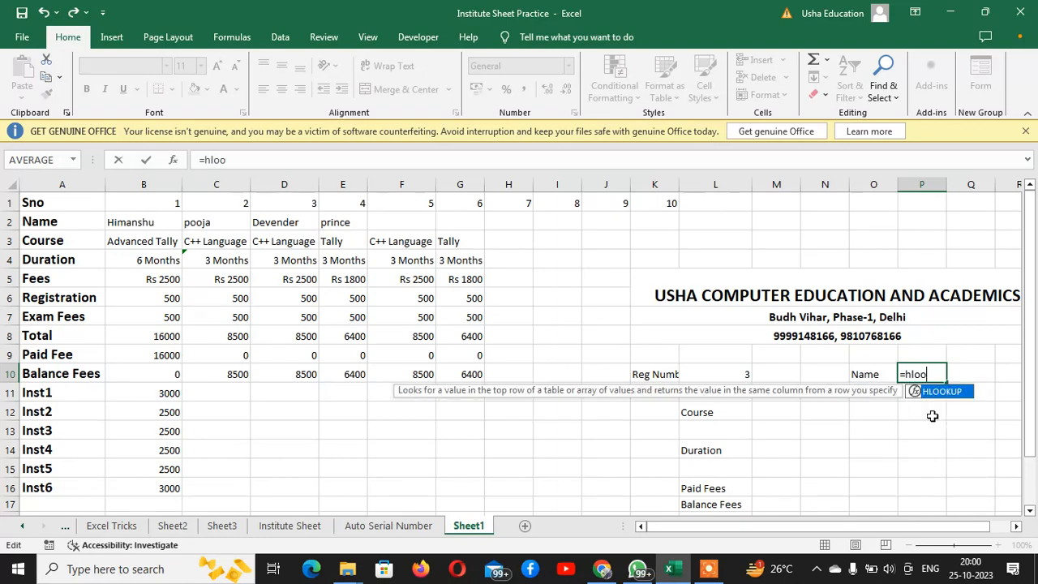
{"action": "type", "text": "kup("}
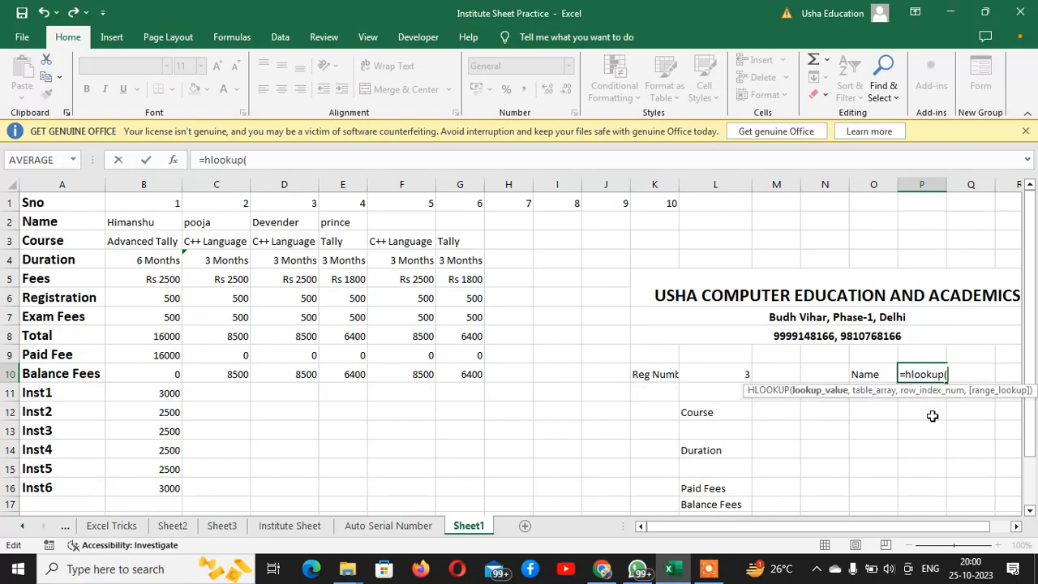
{"action": "left_click", "coordinate": [698, 375]}
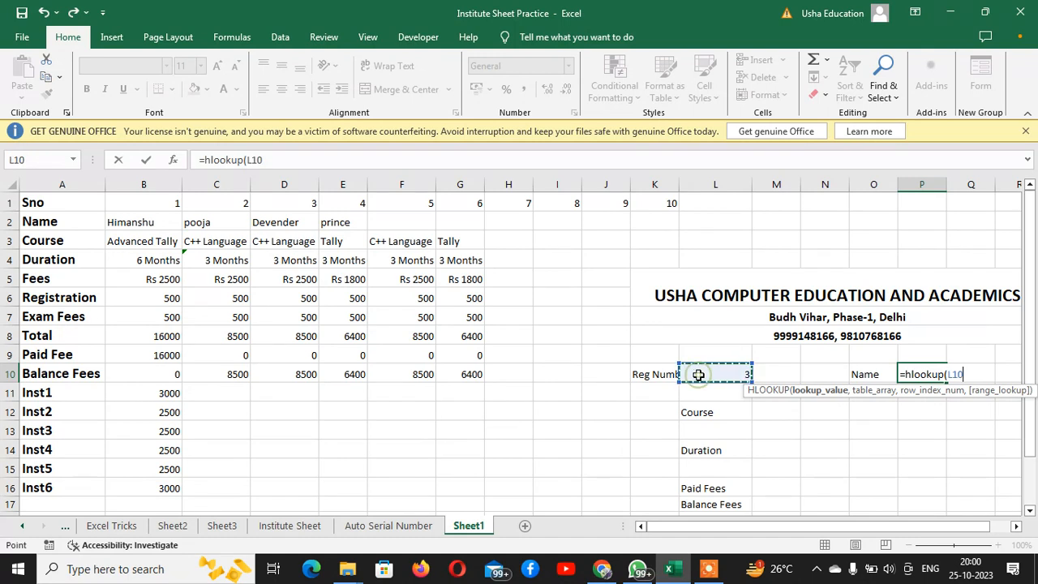
{"action": "type", "text": ",a"}
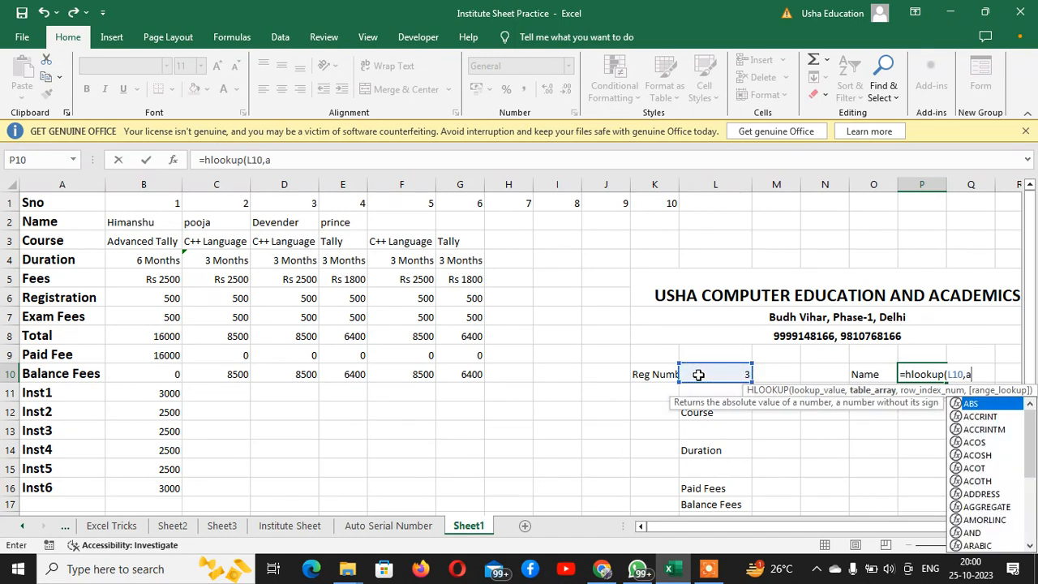
{"action": "type", "text": "1:g10"}
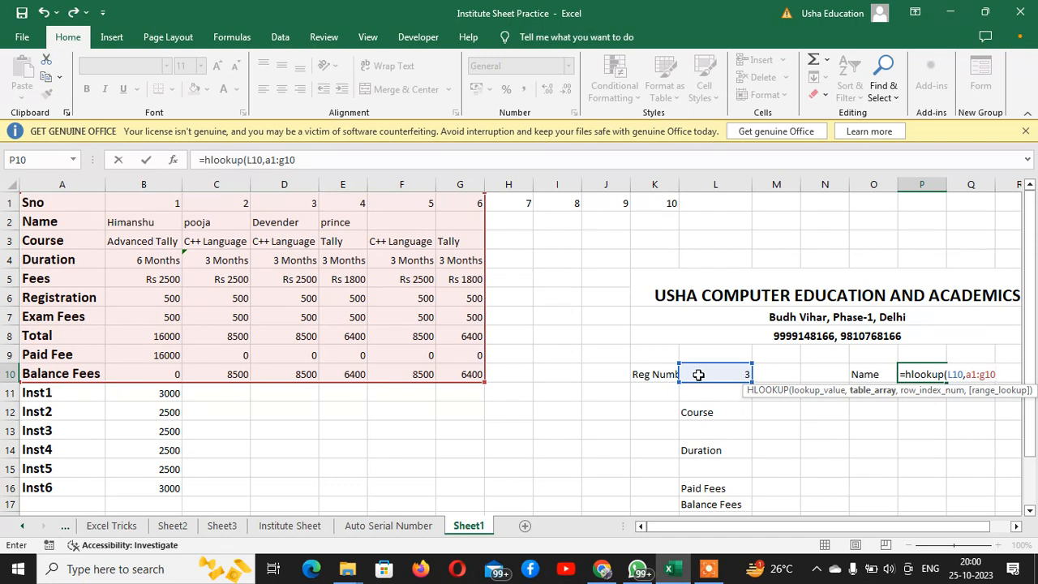
{"action": "type", "text": ","}
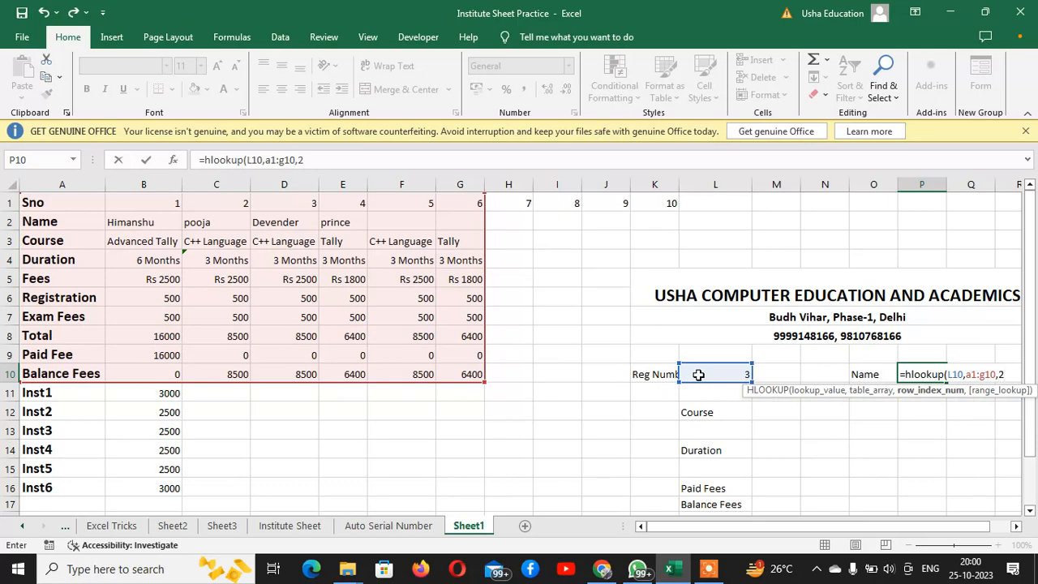
{"action": "type", "text": "2)"}
{"action": "key", "text": "Return"}
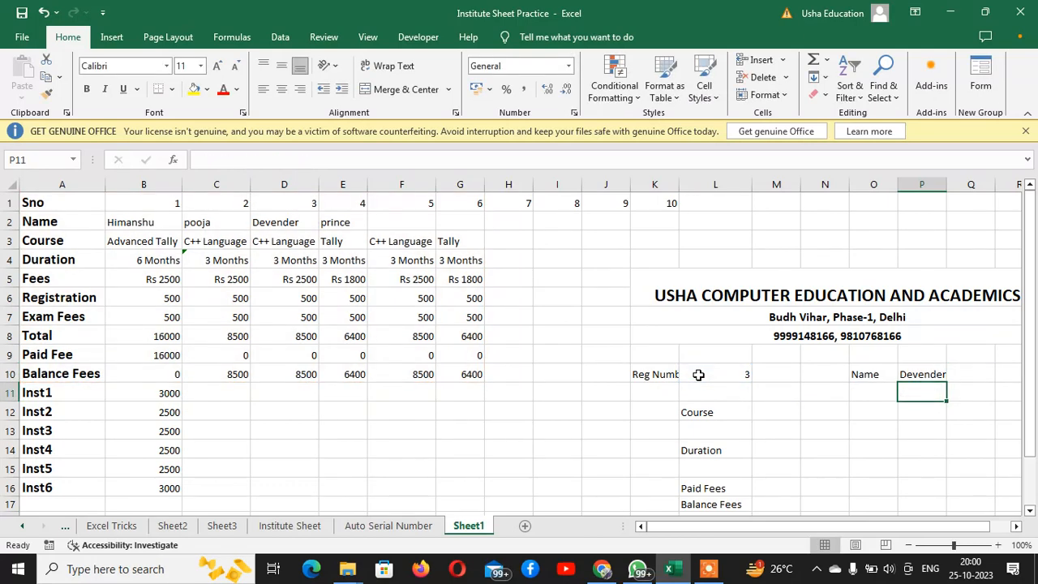
Copy the Name lookup's formula text from P10 and paste it unchanged into the Course cell M12
{"action": "key", "text": "Up"}
{"action": "key", "text": "F2"}
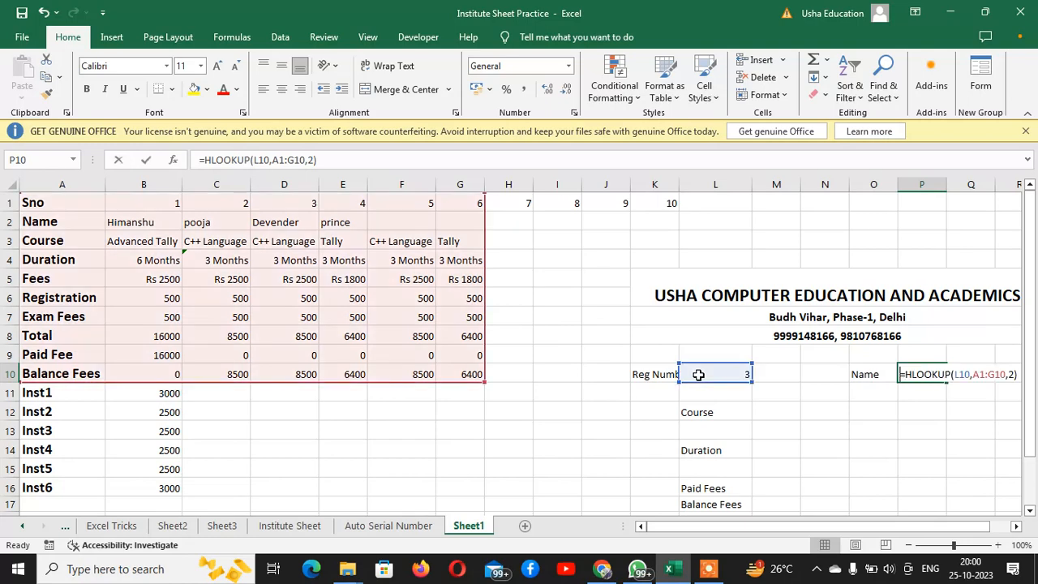
{"action": "key", "text": "shift+Left"}
{"action": "key", "text": "shift+Left"}
{"action": "key", "text": "shift+Left"}
{"action": "key", "text": "shift+Left"}
{"action": "key", "text": "shift+Left"}
{"action": "key", "text": "shift+Left"}
{"action": "key", "text": "shift+Left"}
{"action": "key", "text": "shift+Left"}
{"action": "key", "text": "shift+Left"}
{"action": "key", "text": "shift+Left"}
{"action": "key", "text": "shift+Left"}
{"action": "key", "text": "shift+Left"}
{"action": "key", "text": "shift+Left"}
{"action": "key", "text": "shift+Left"}
{"action": "key", "text": "shift+Left"}
{"action": "key", "text": "shift+Left"}
{"action": "key", "text": "shift+Left"}
{"action": "key", "text": "shift+Left"}
{"action": "key", "text": "shift+Left"}
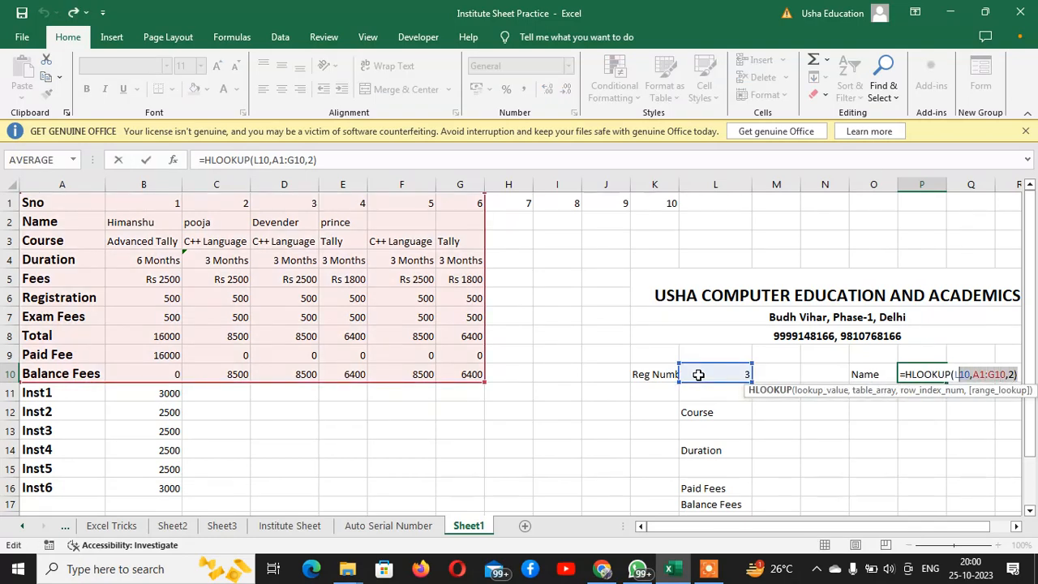
{"action": "key", "text": "shift+Left"}
{"action": "key", "text": "shift+Left"}
{"action": "key", "text": "shift+Left"}
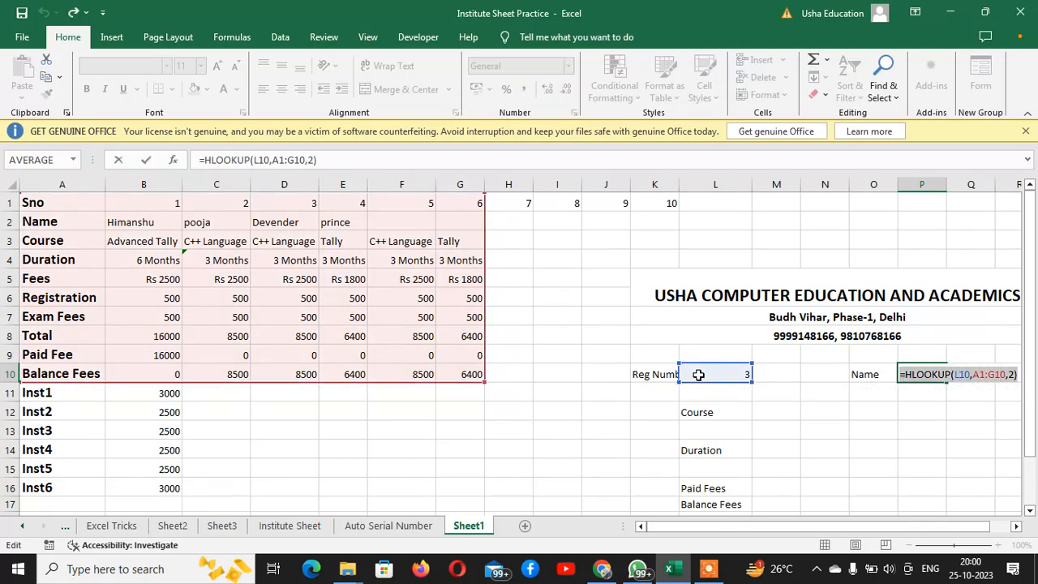
{"action": "key", "text": "ctrl+c"}
{"action": "key", "text": "Return"}
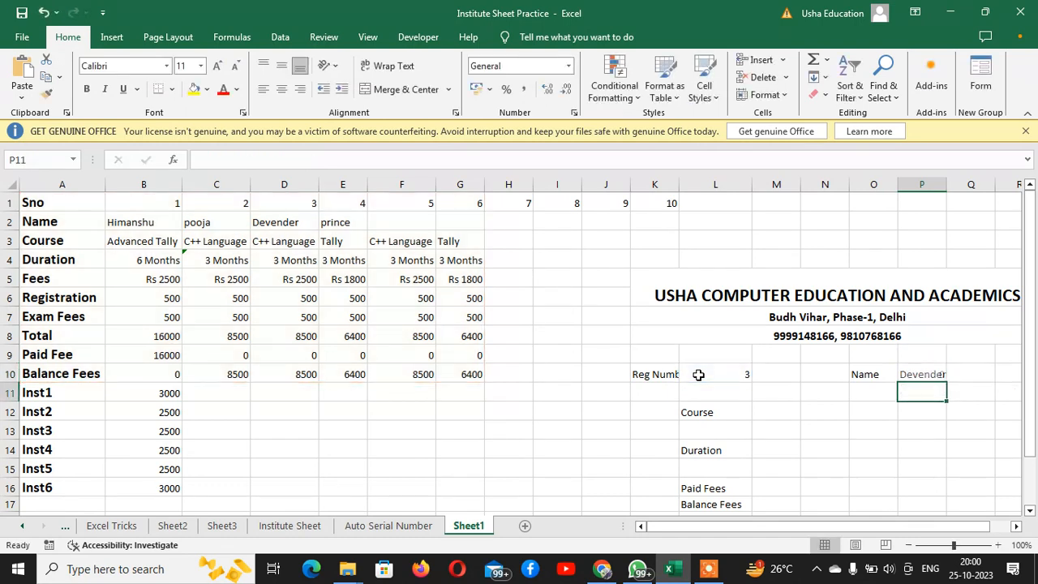
{"action": "key", "text": "Down"}
{"action": "key", "text": "Left"}
{"action": "key", "text": "Left"}
{"action": "key", "text": "Left"}
{"action": "key", "text": "ctrl+v"}
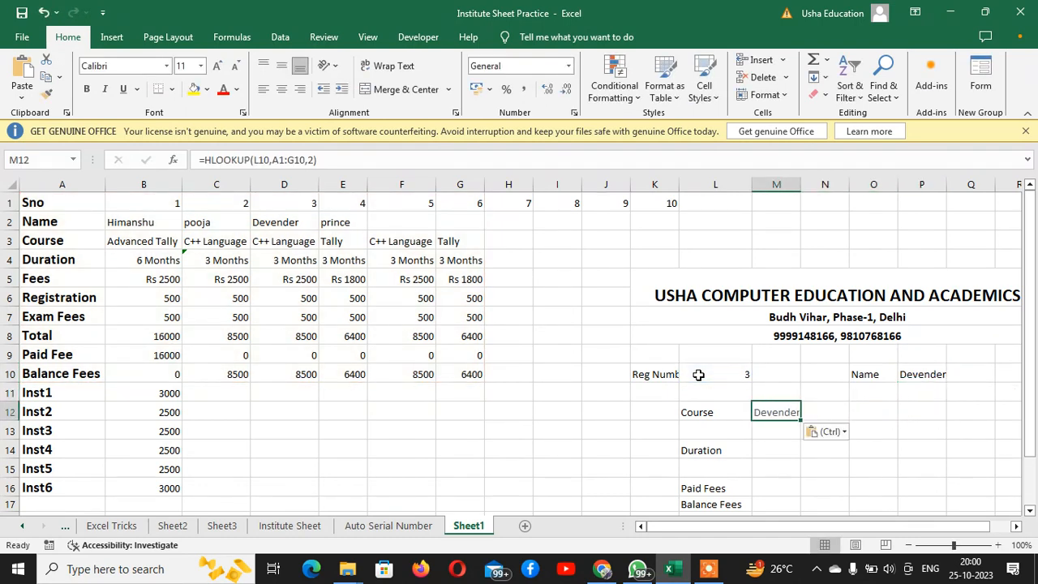
Paste the same copied HLOOKUP formula into the Duration, Paid Fees and Balance Fees cells M14, M16 and M17
{"action": "key", "text": "Down"}
{"action": "key", "text": "Down"}
{"action": "key", "text": "ctrl+v"}
{"action": "key", "text": "Down"}
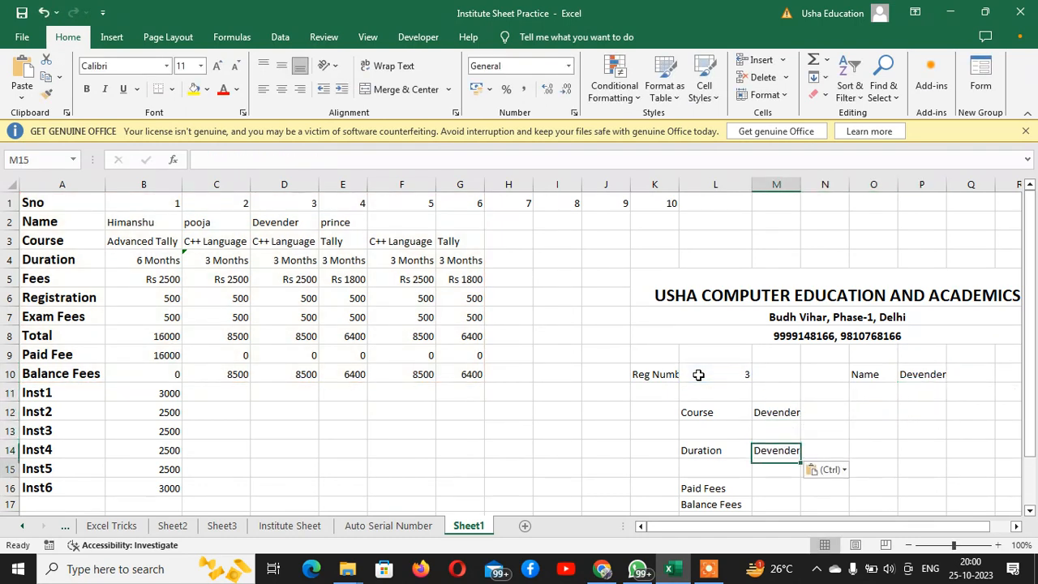
{"action": "key", "text": "Down"}
{"action": "key", "text": "ctrl+v"}
{"action": "key", "text": "Down"}
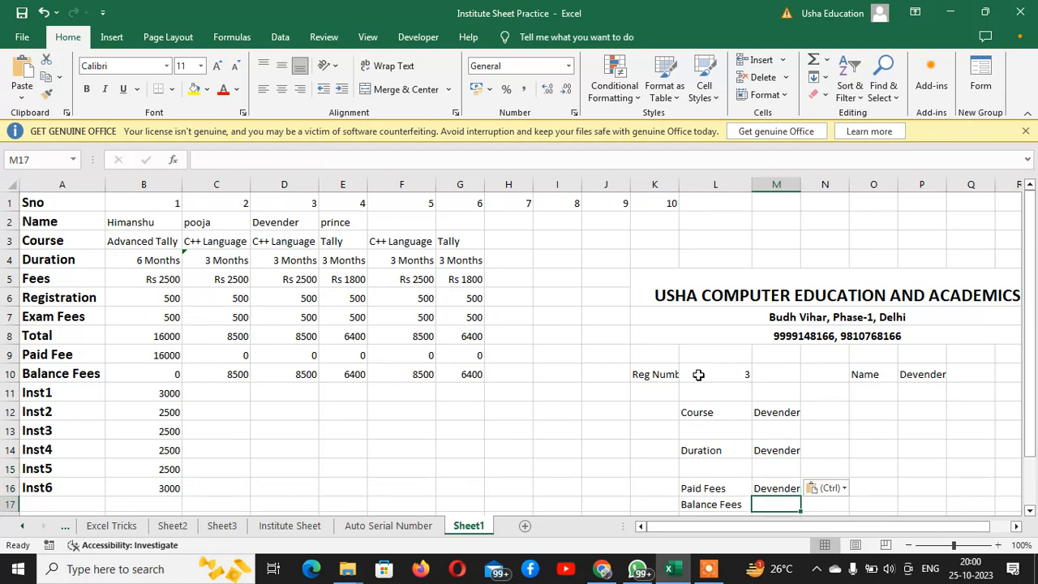
{"action": "key", "text": "ctrl+v"}
Change the row index of the Course lookup in M12 to the table's Course row, 3
{"action": "key", "text": "Up"}
{"action": "key", "text": "Up"}
{"action": "key", "text": "Up"}
{"action": "key", "text": "Up"}
{"action": "key", "text": "Up"}
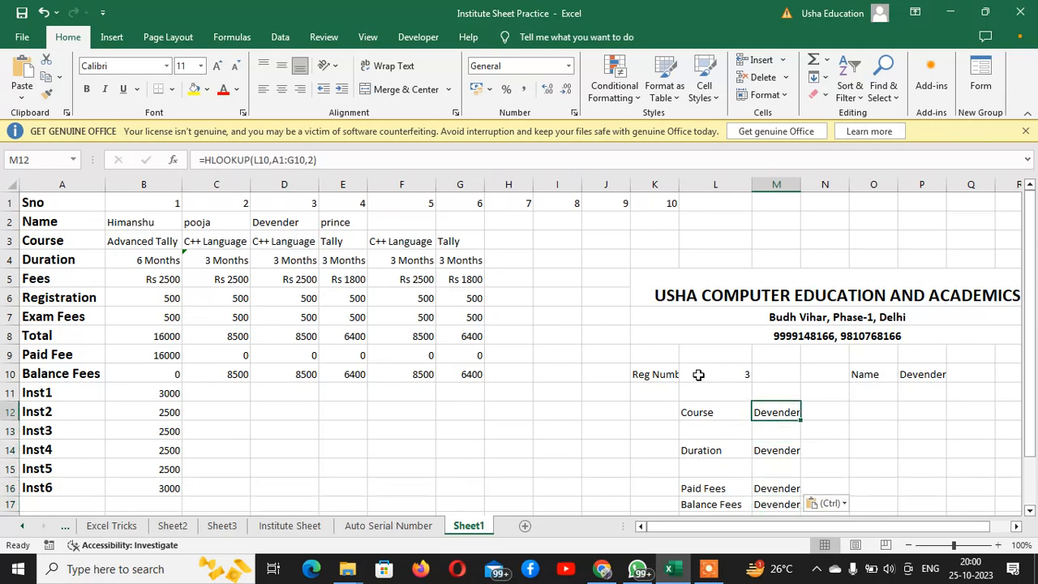
{"action": "key", "text": "F2"}
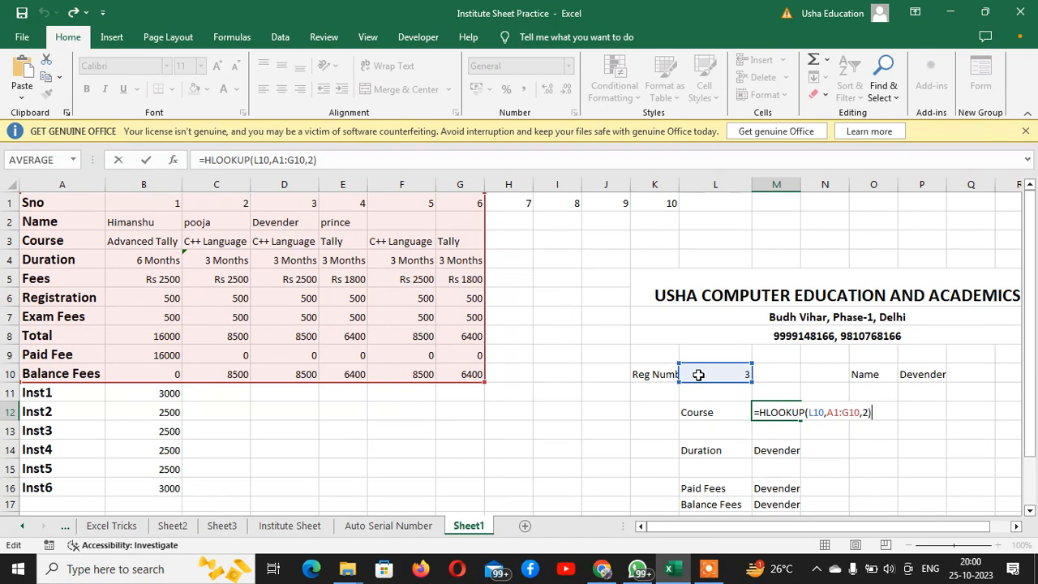
{"action": "key", "text": "Left"}
{"action": "key", "text": "BackSpace"}
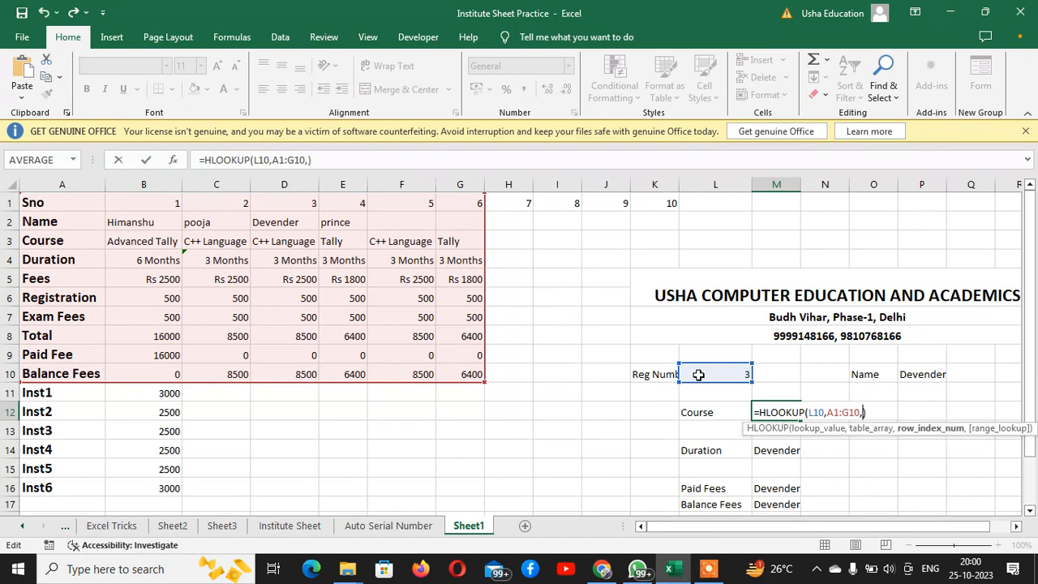
{"action": "key", "text": "Return"}
Change the row index of the Duration lookup in M14 to 4
{"action": "key", "text": "Down"}
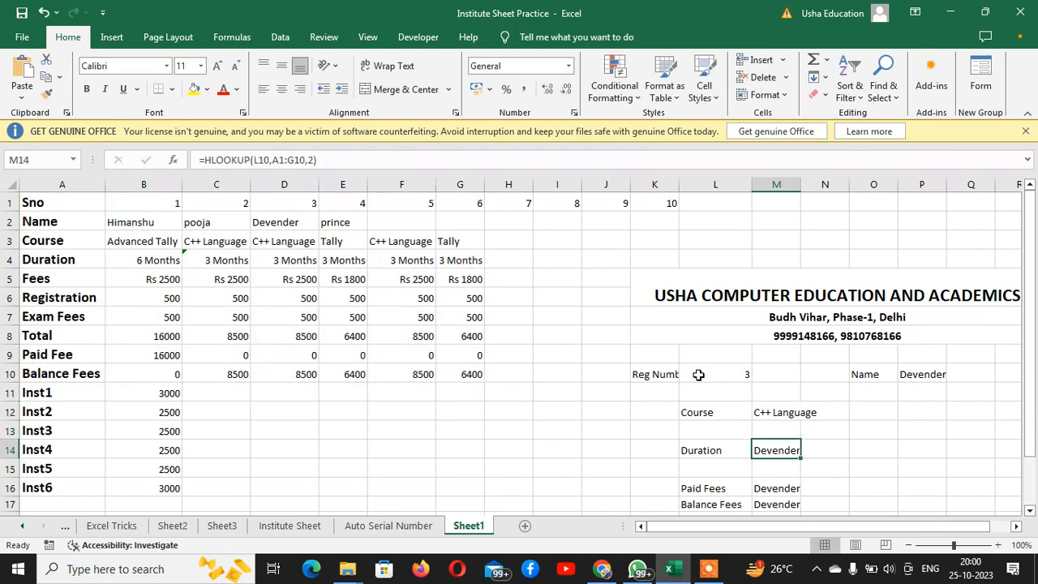
{"action": "key", "text": "F2"}
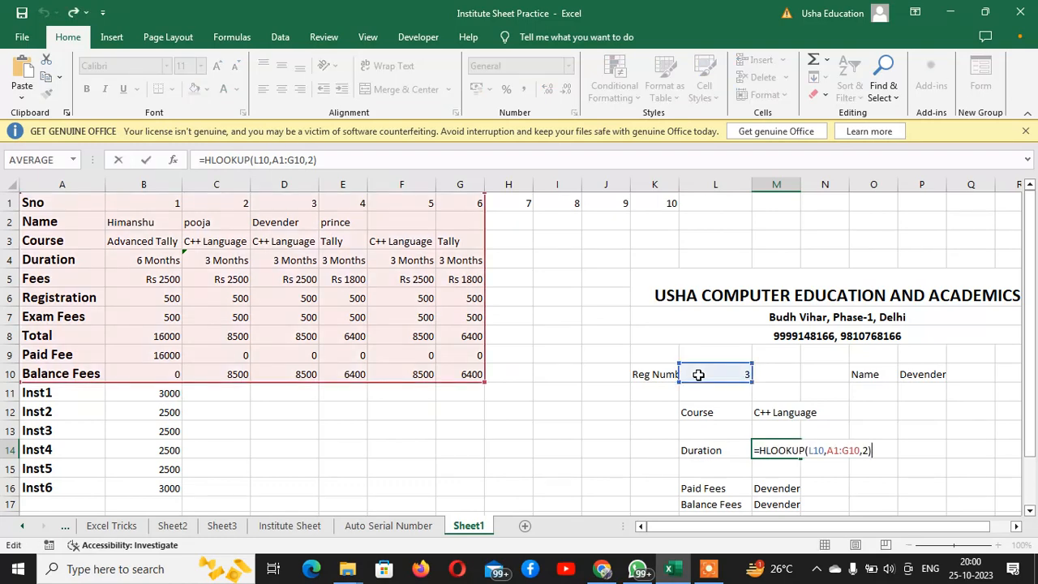
{"action": "key", "text": "Left"}
{"action": "key", "text": "BackSpace"}
{"action": "type", "text": "4"}
{"action": "key", "text": "Return"}
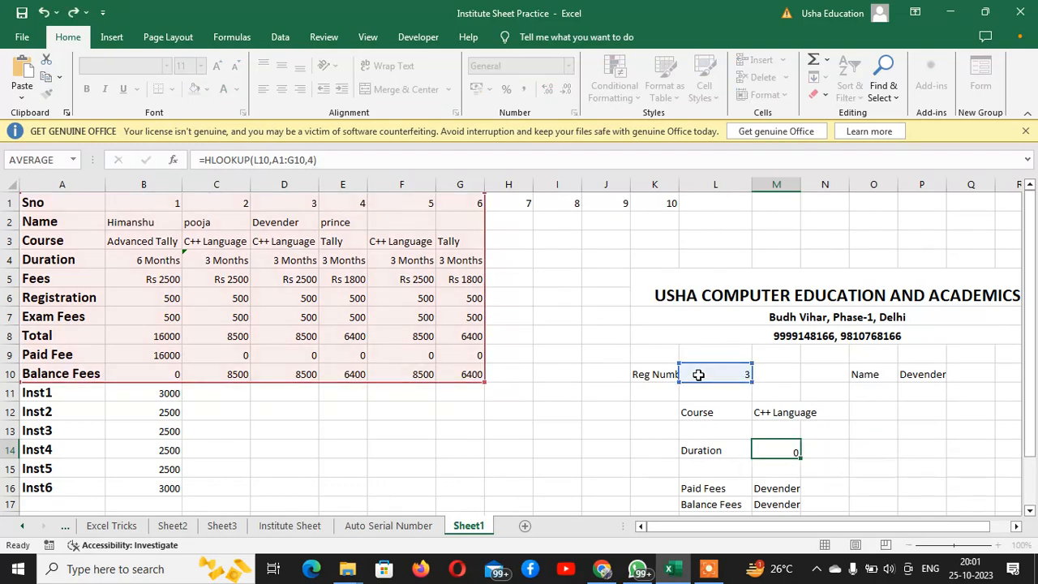
Change the row index of the Paid Fees lookup in M16 to 9
{"action": "key", "text": "Down"}
{"action": "key", "text": "F2"}
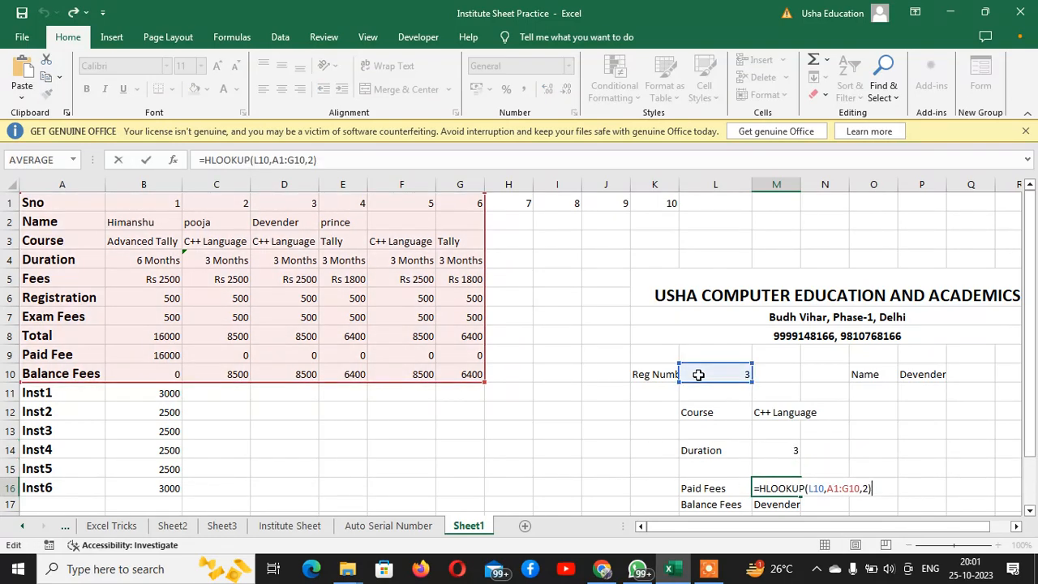
{"action": "key", "text": "Left"}
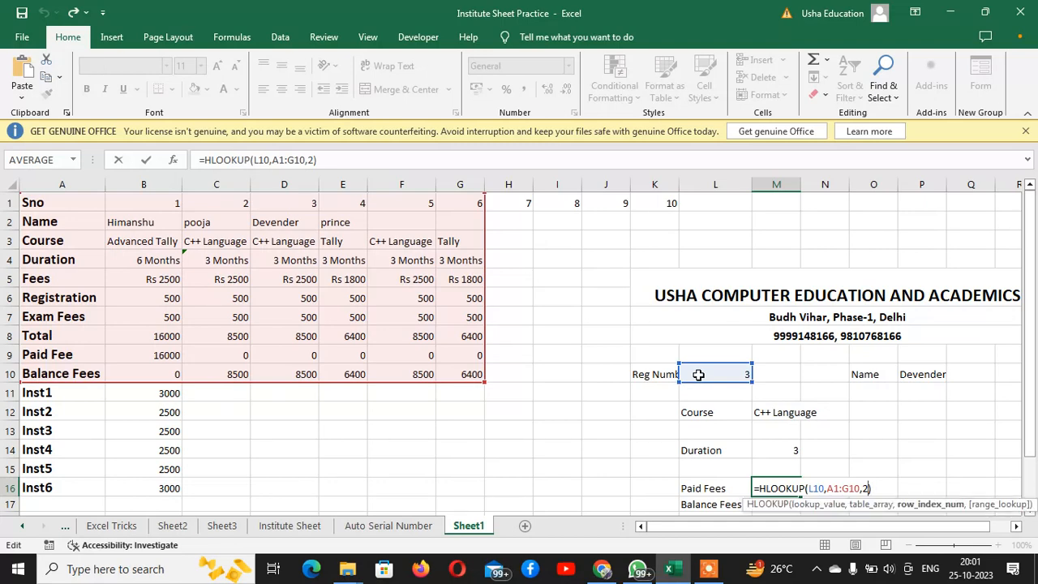
{"action": "key", "text": "BackSpace"}
{"action": "type", "text": "9"}
{"action": "key", "text": "Return"}
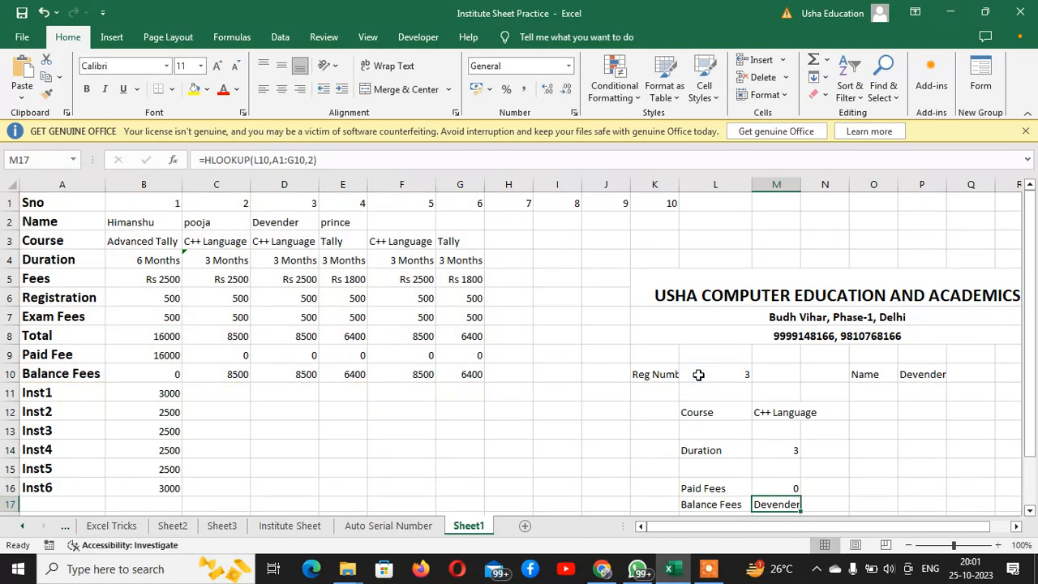
Change the row index of the Balance Fees lookup in M17 to 10
{"action": "key", "text": "F2"}
{"action": "key", "text": "Left"}
{"action": "key", "text": "BackSpace"}
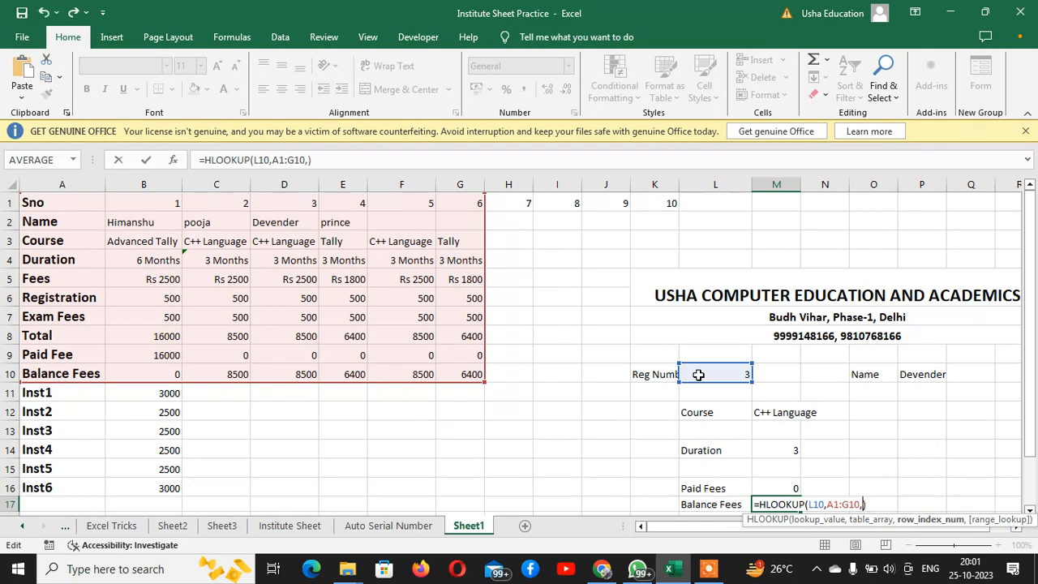
{"action": "key", "text": "BackSpace"}
{"action": "key", "text": "BackSpace"}
{"action": "type", "text": "10"}
{"action": "key", "text": "Return"}
Set the receipt form's registration number in L10 to 1 to test the lookups
{"action": "key", "text": "Up"}
{"action": "key", "text": "Up"}
{"action": "key", "text": "Up"}
{"action": "key", "text": "Up"}
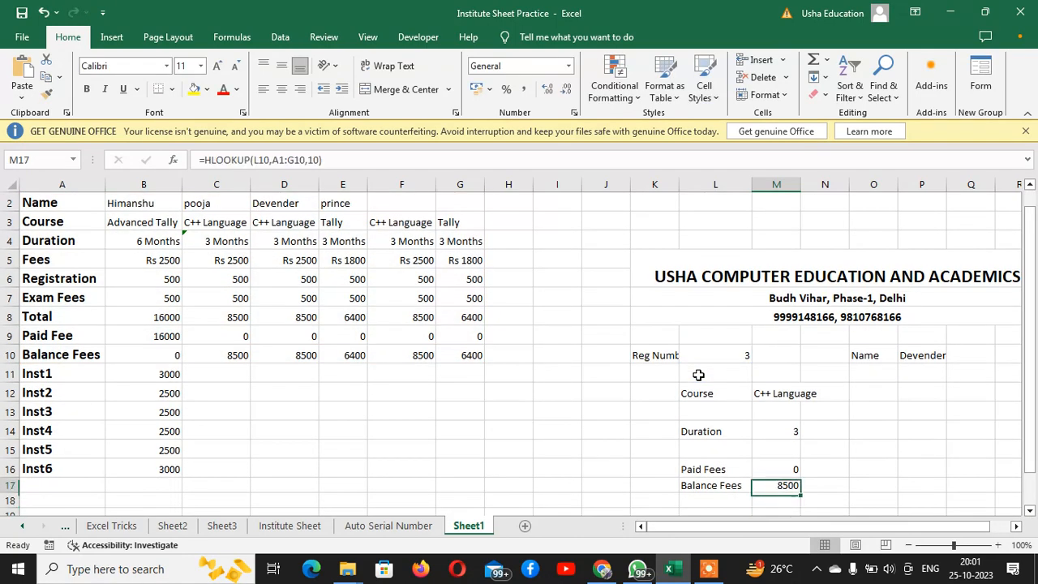
{"action": "key", "text": "Up"}
{"action": "key", "text": "Up"}
{"action": "key", "text": "Up"}
{"action": "key", "text": "Up"}
{"action": "key", "text": "Left"}
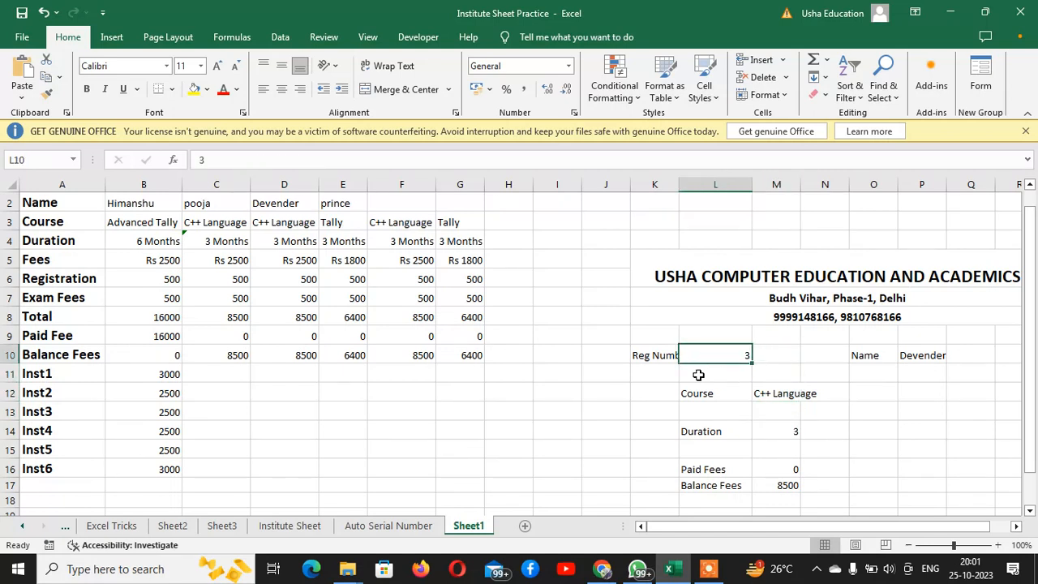
{"action": "type", "text": "1"}
{"action": "key", "text": "Return"}
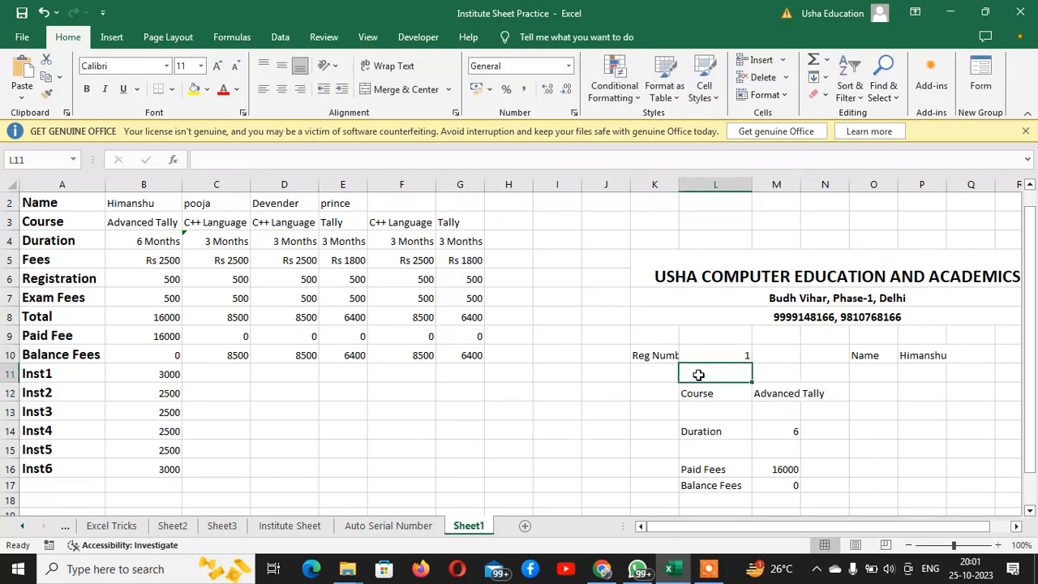